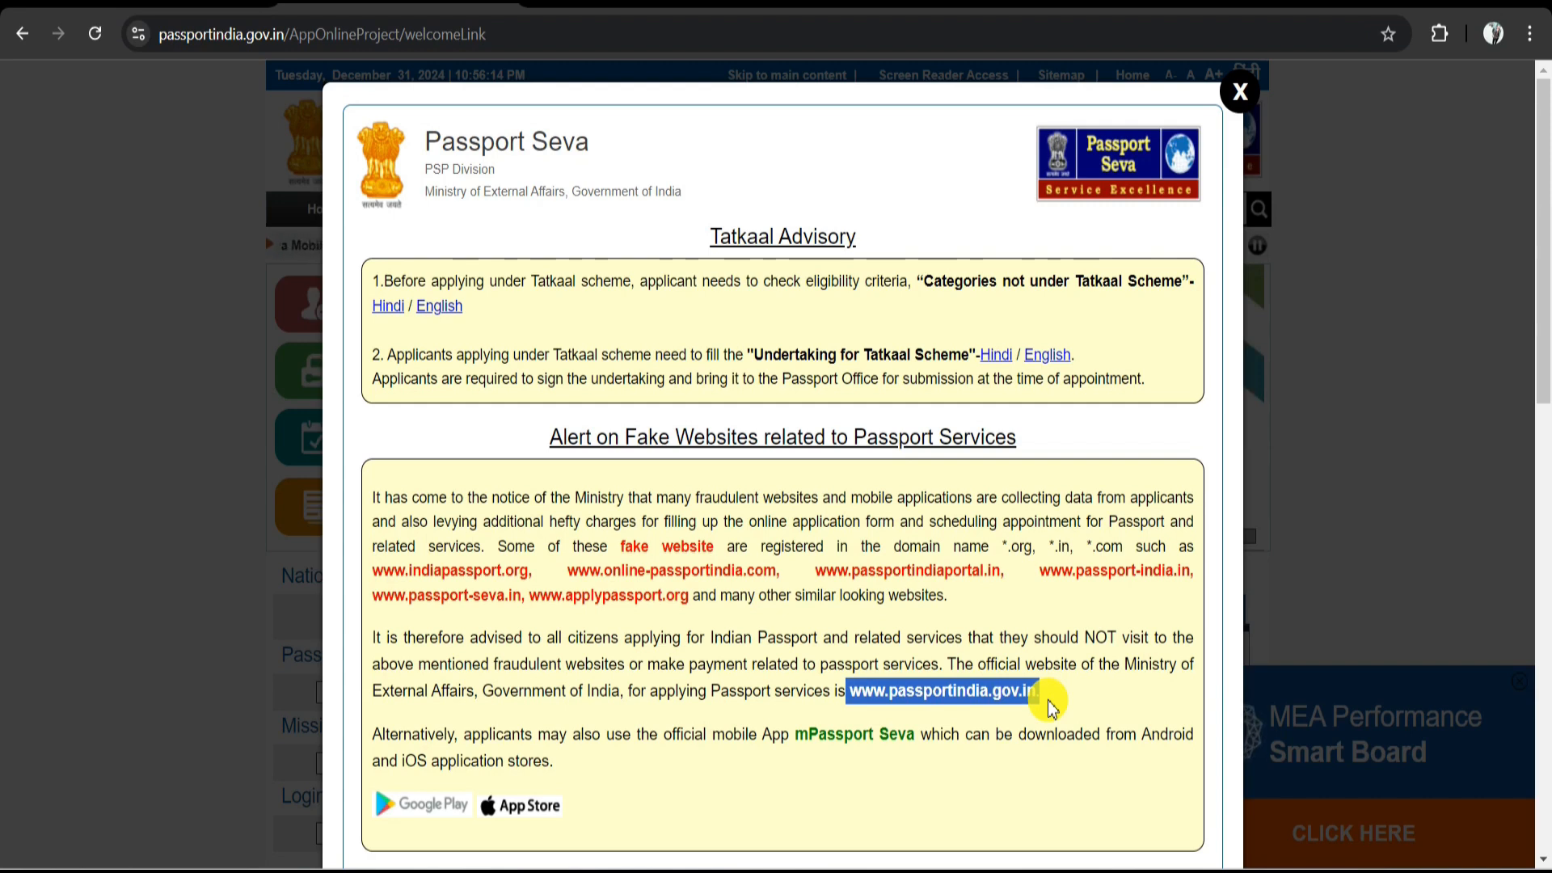
Close the advisory notice about fake passport websites and open the New User Registration form
drag(846, 691, 1048, 702)
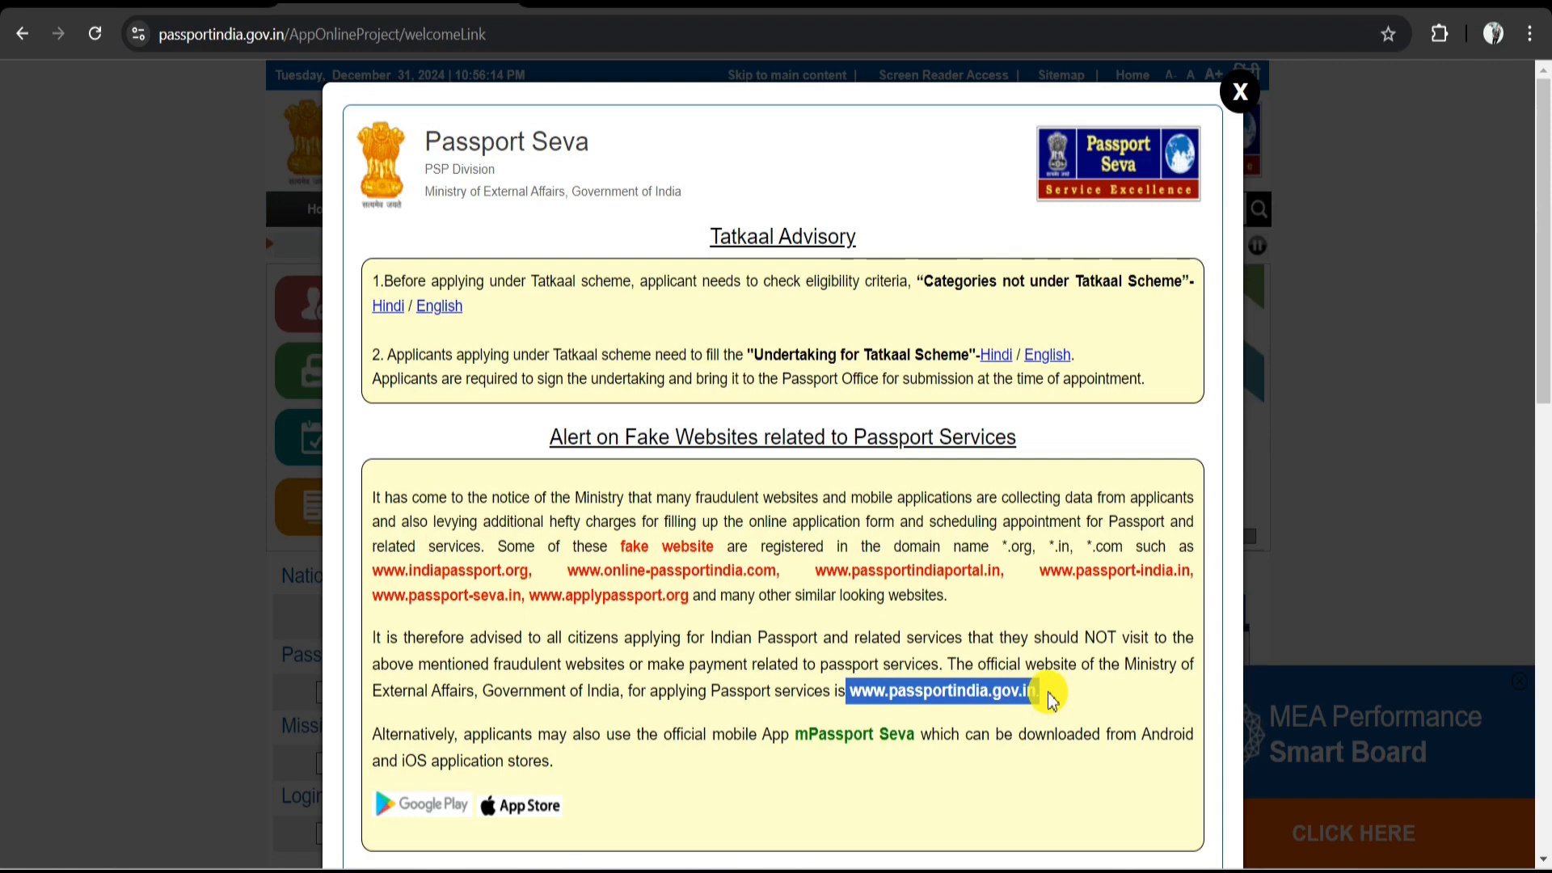
click(1259, 96)
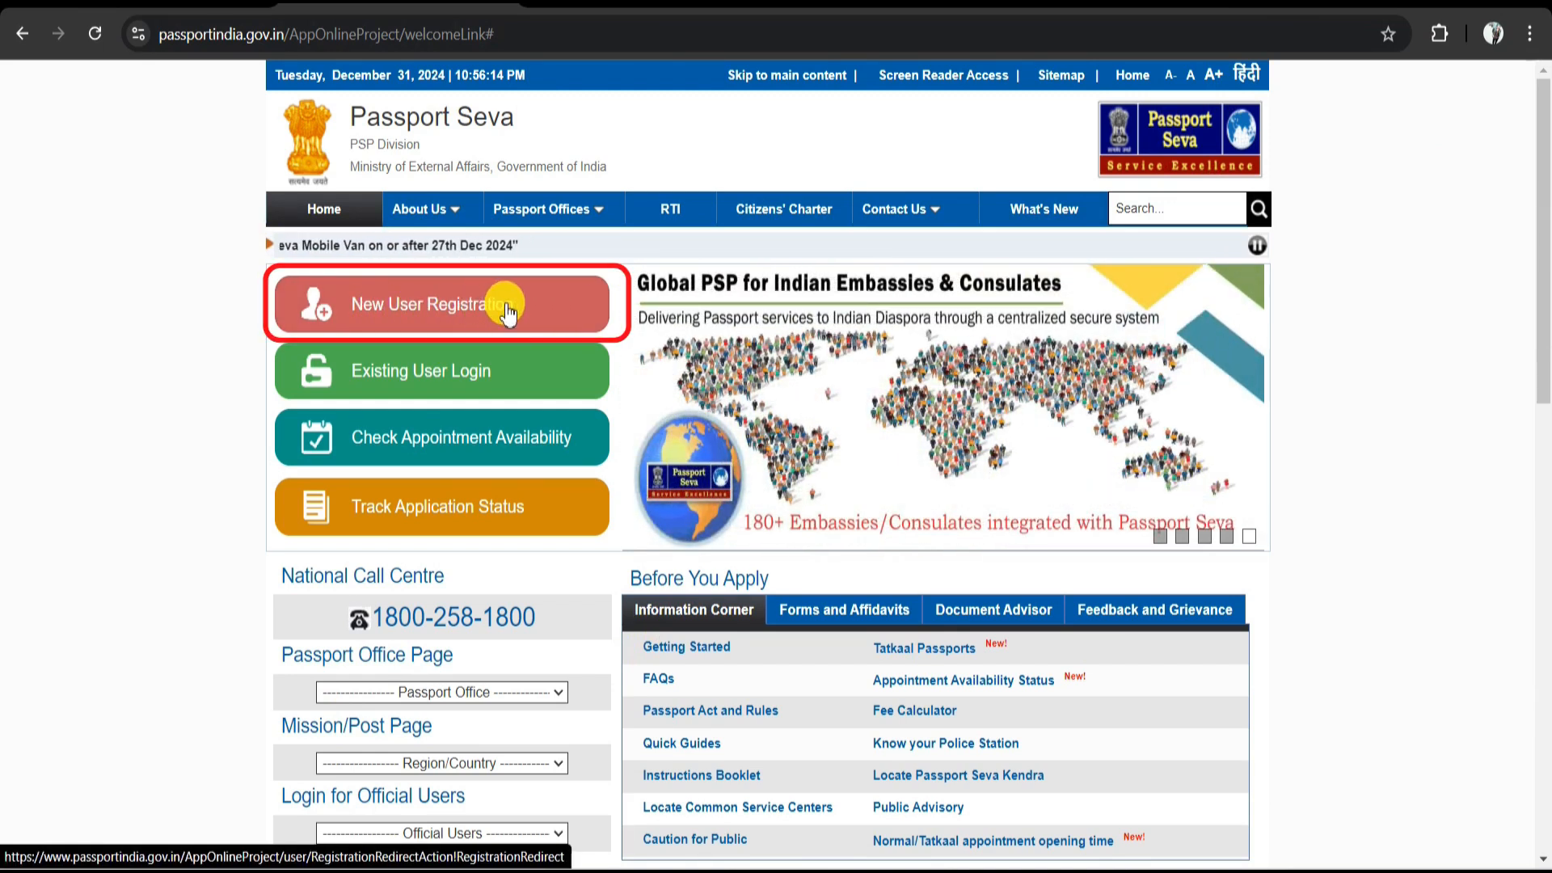
click(524, 293)
drag(1549, 138, 1550, 334)
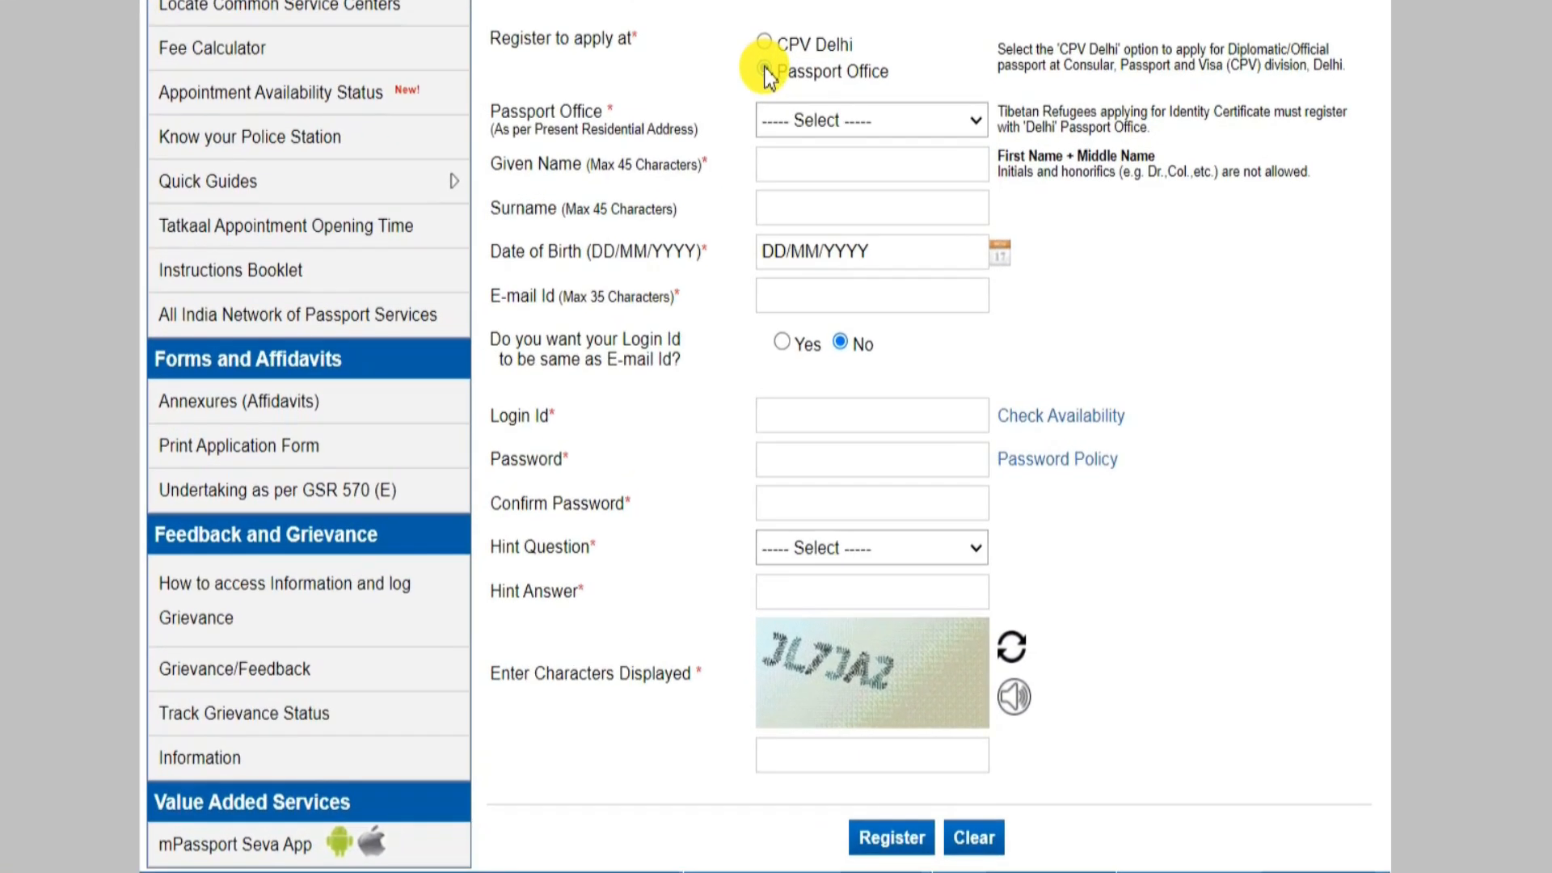
Choose Patna as the passport office for the registration
click(817, 121)
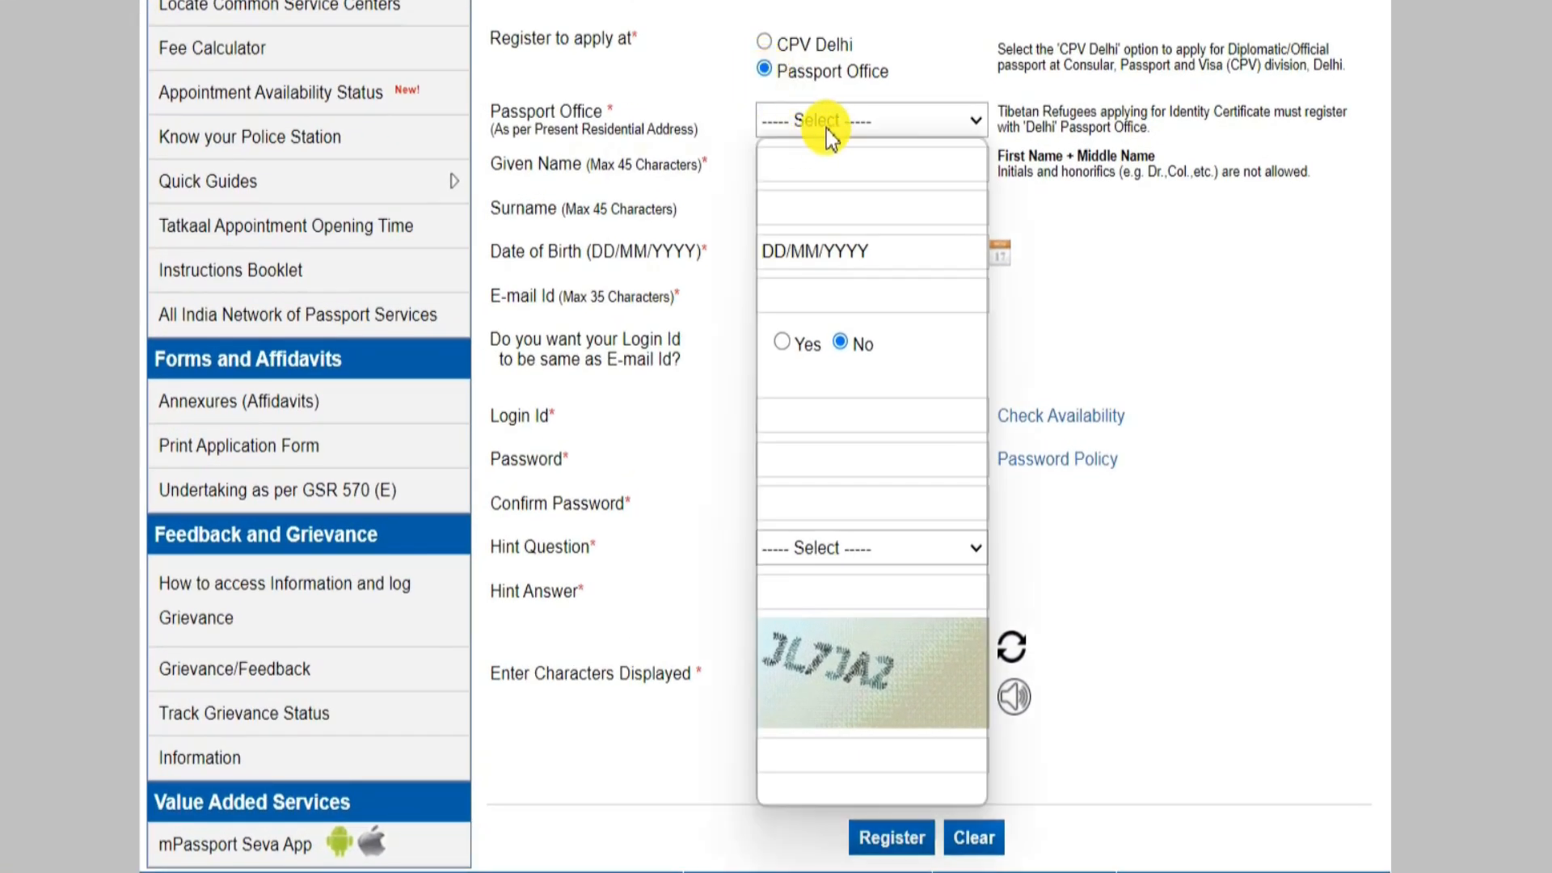
scroll(880, 694, down, 4)
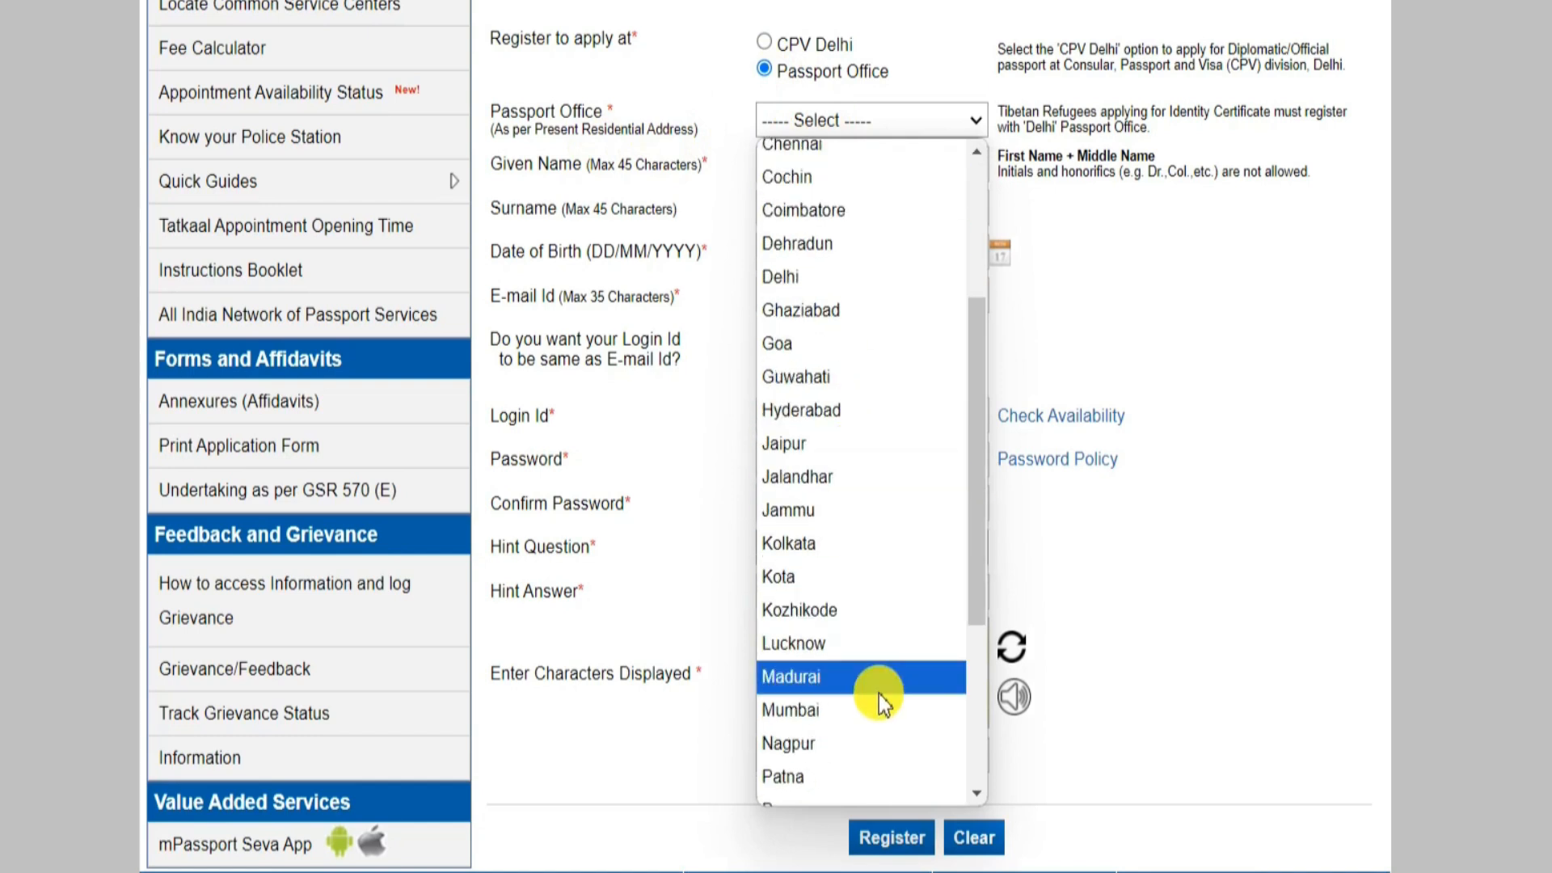
scroll(871, 692, down, 3)
click(800, 498)
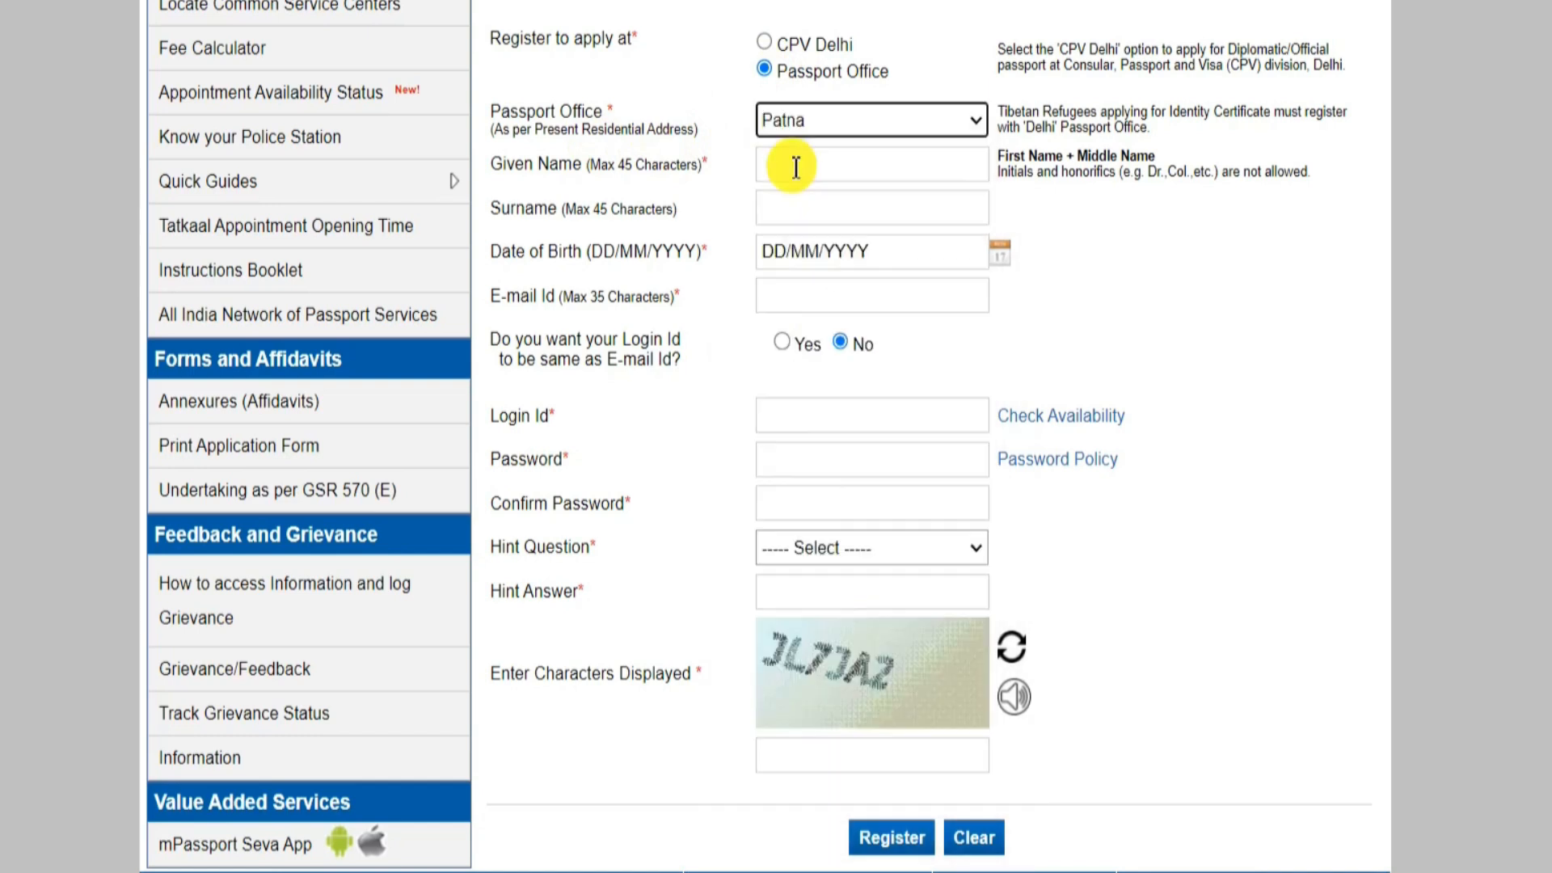
click(817, 164)
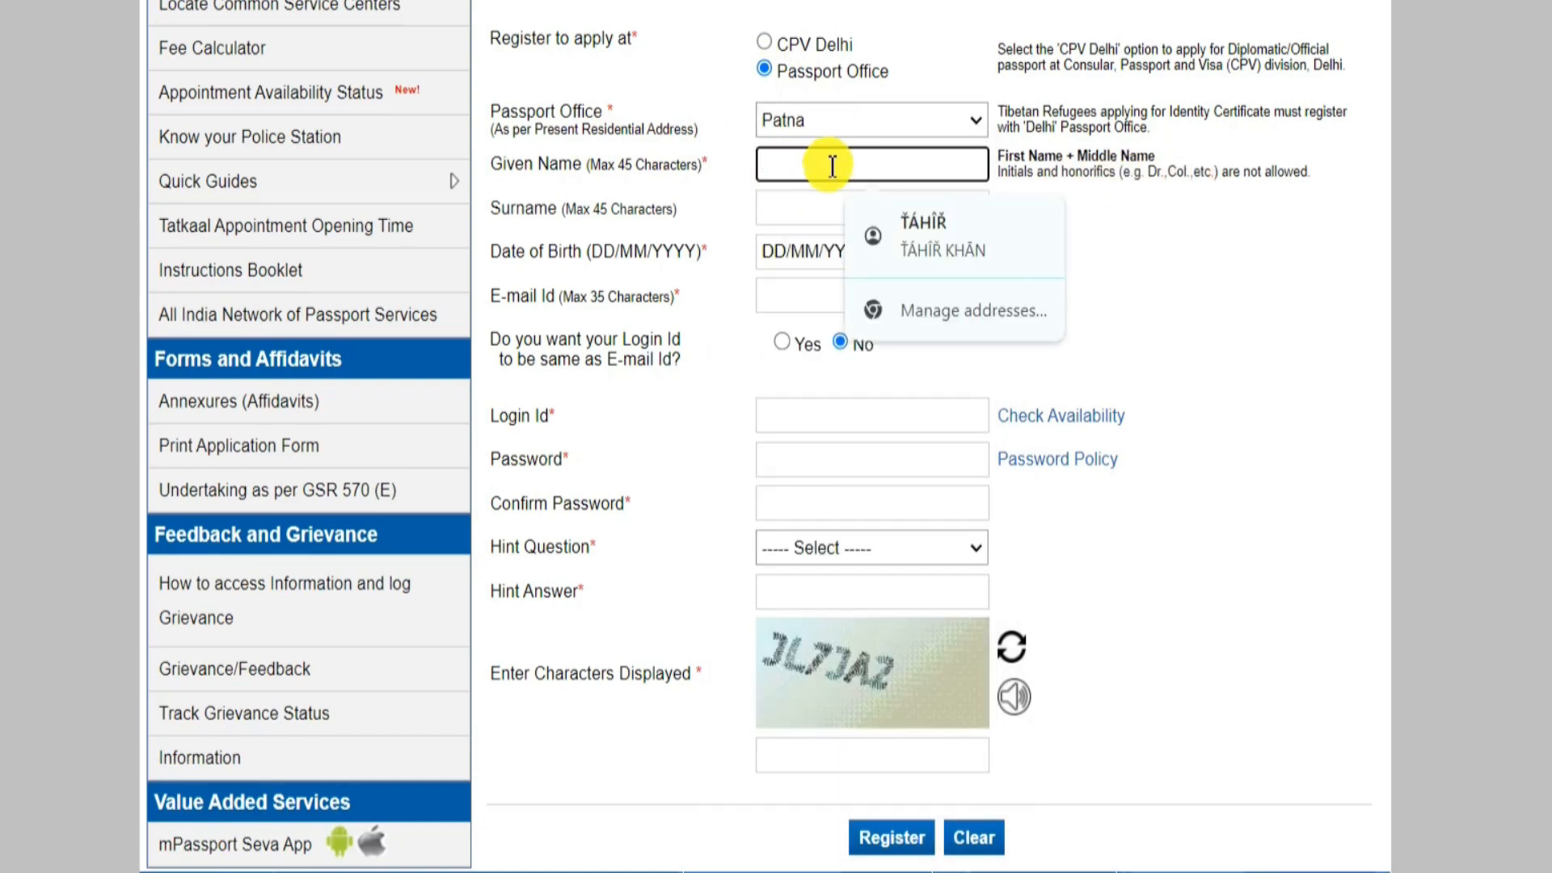
click(769, 218)
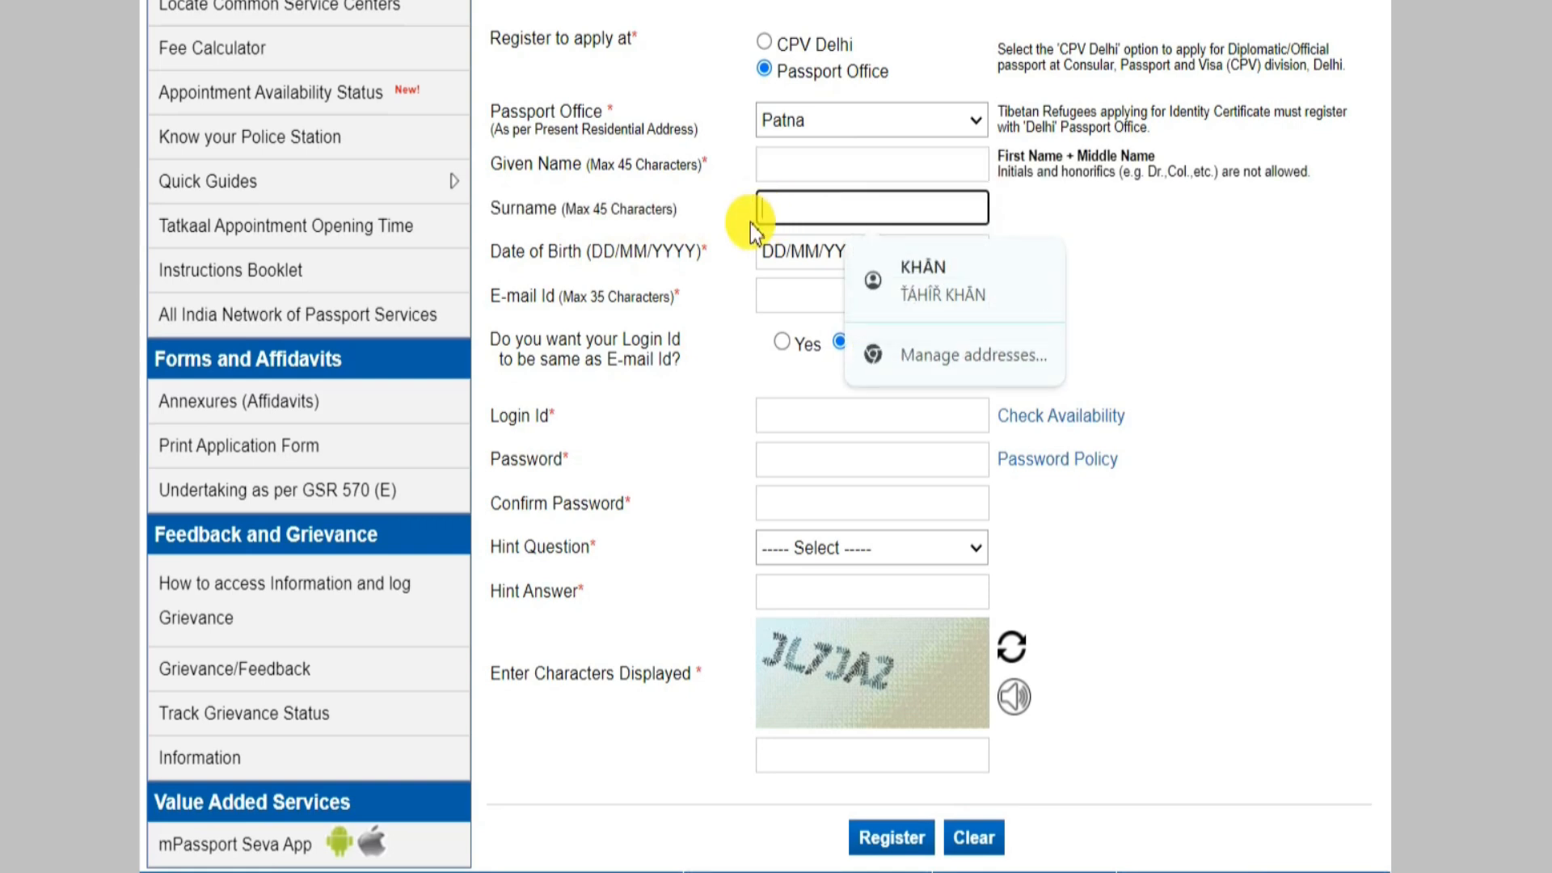
click(775, 165)
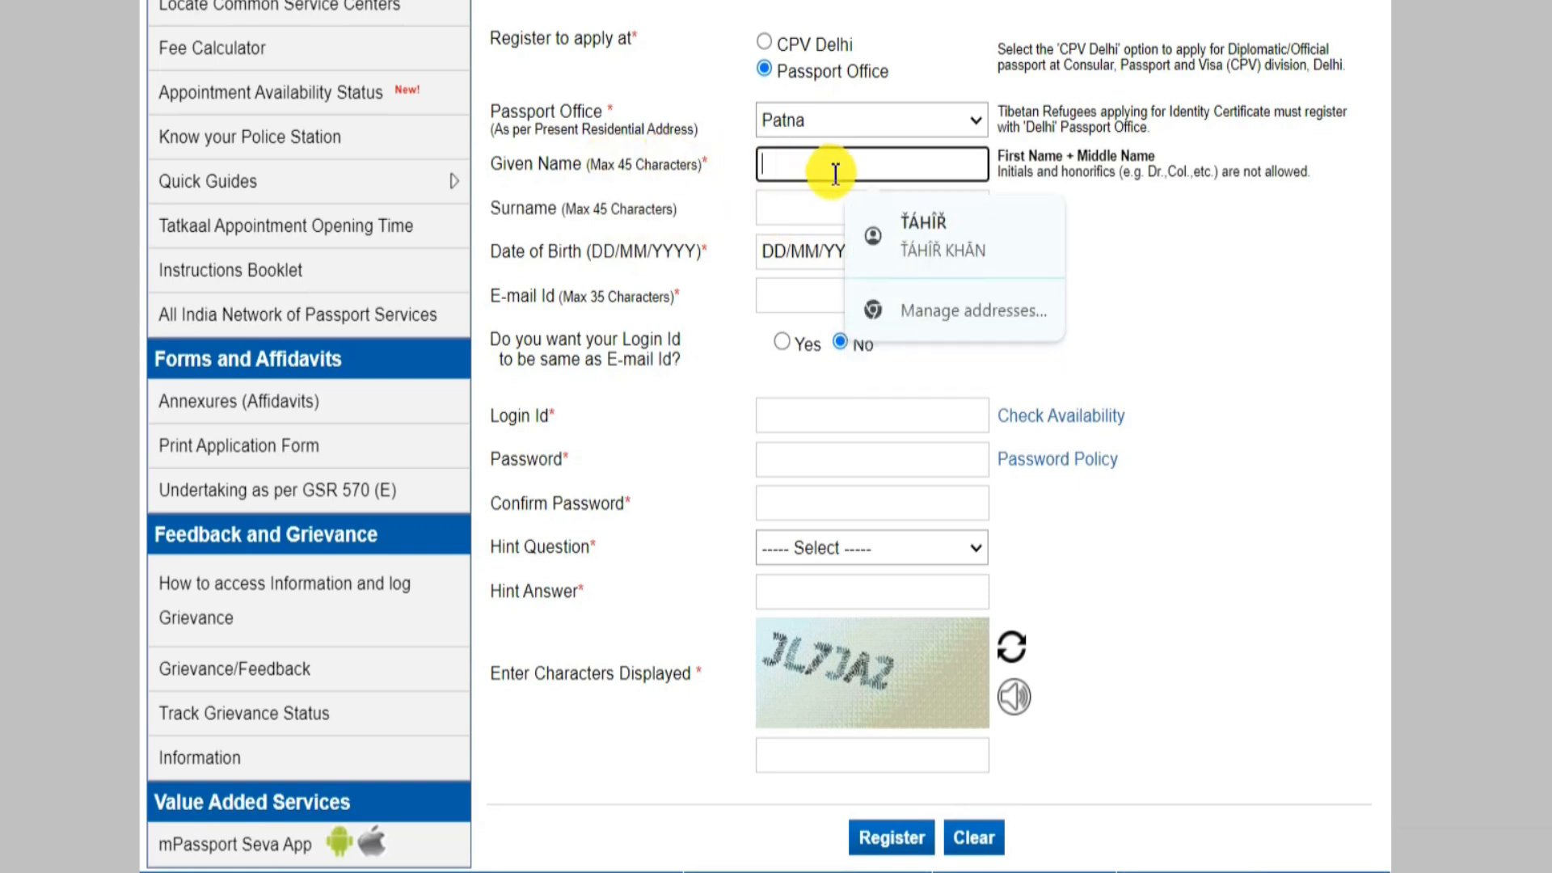
click(798, 216)
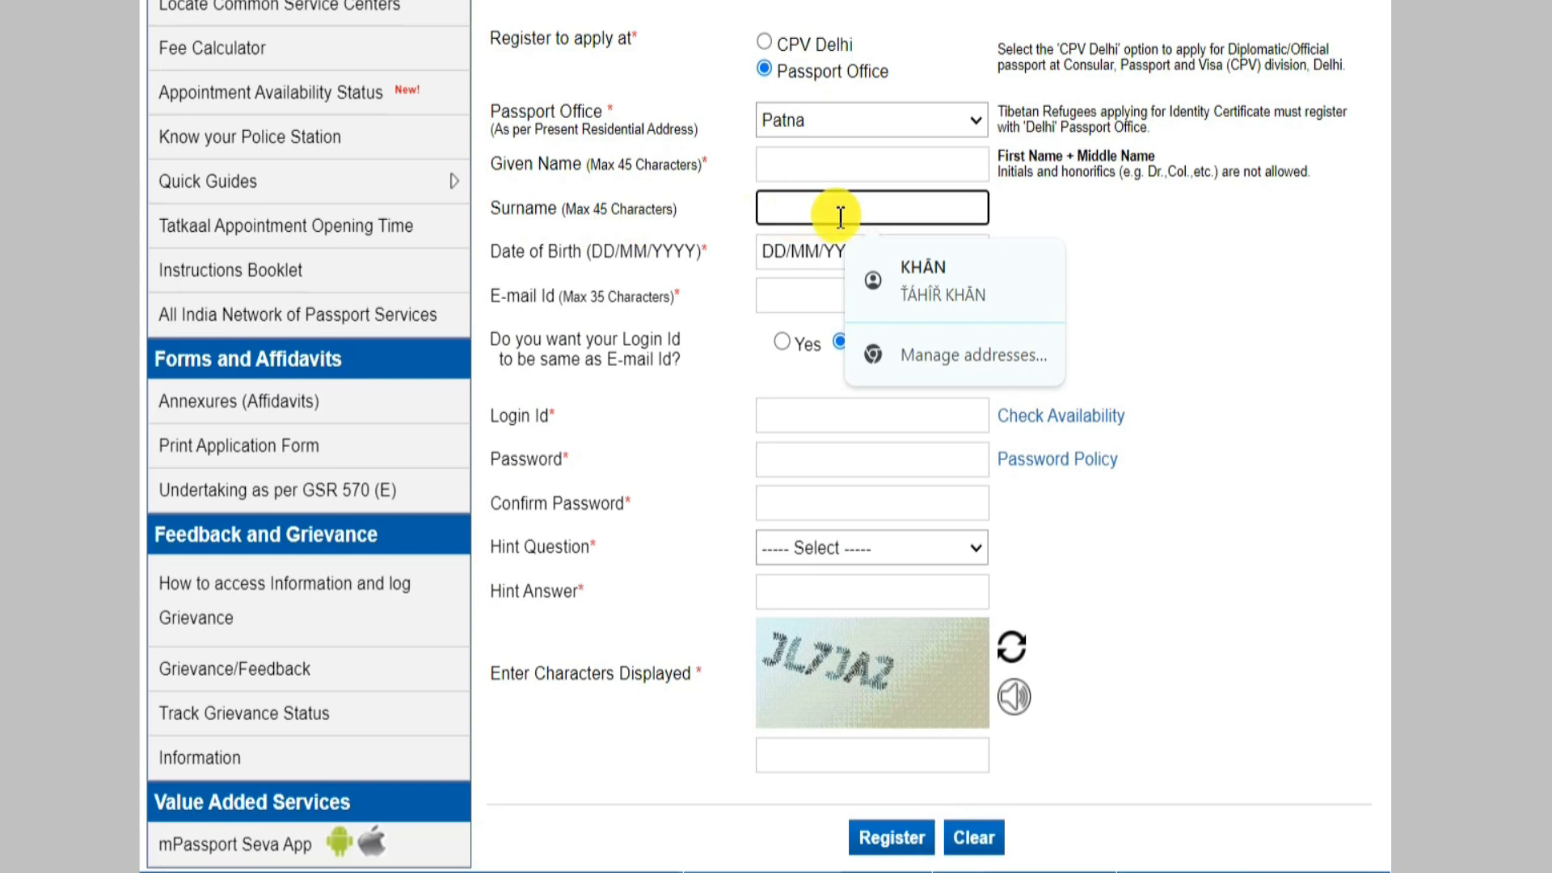
Set the applicant's date of birth using the calendar, choosing the year, month and day
click(1002, 252)
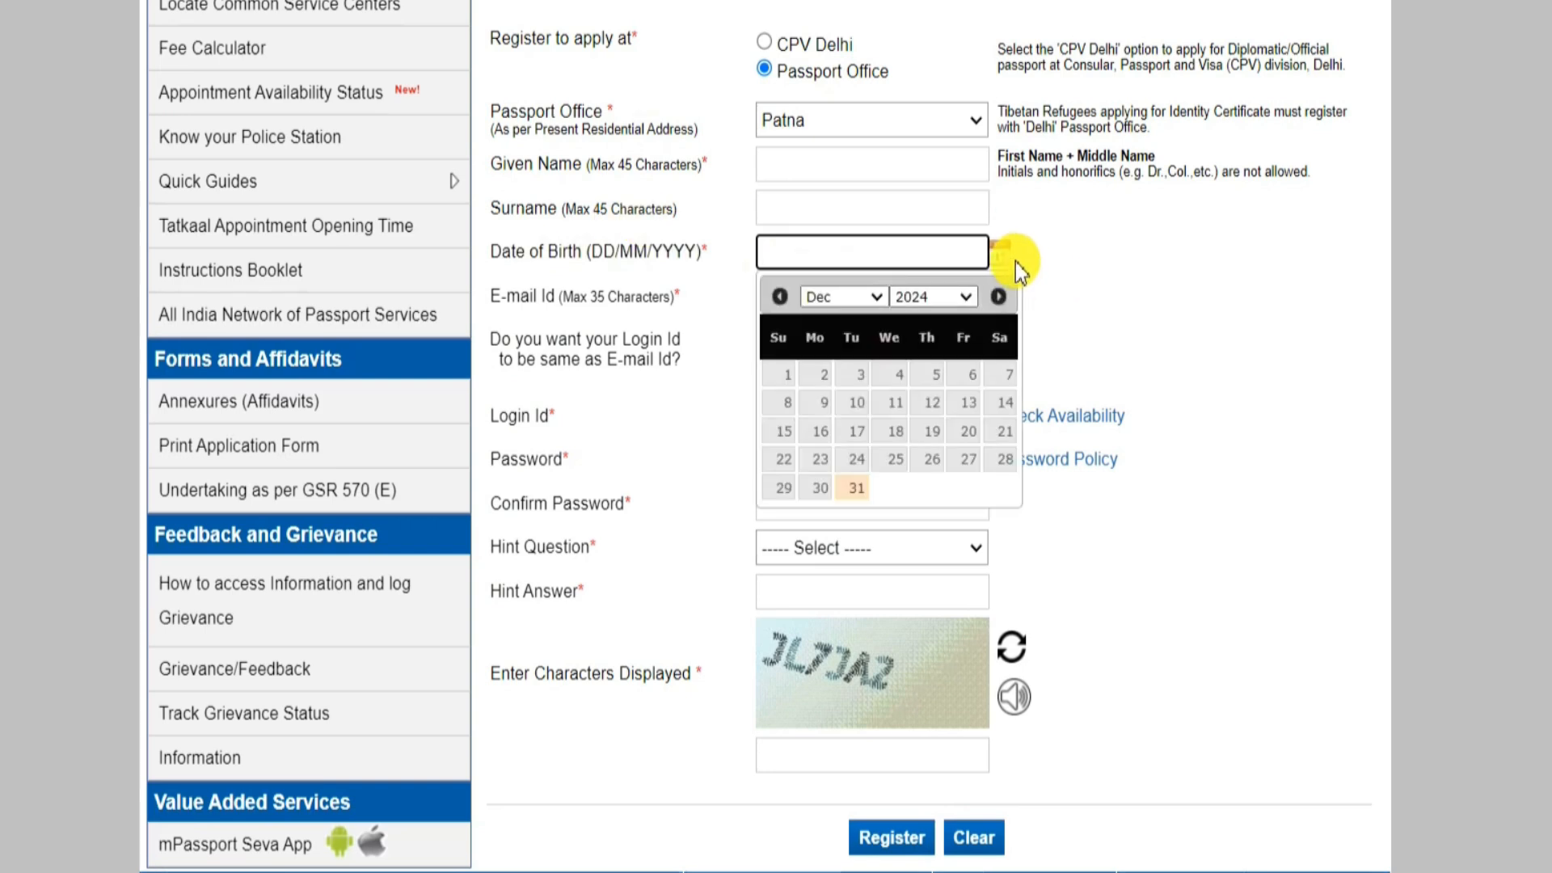
click(1004, 260)
click(1004, 259)
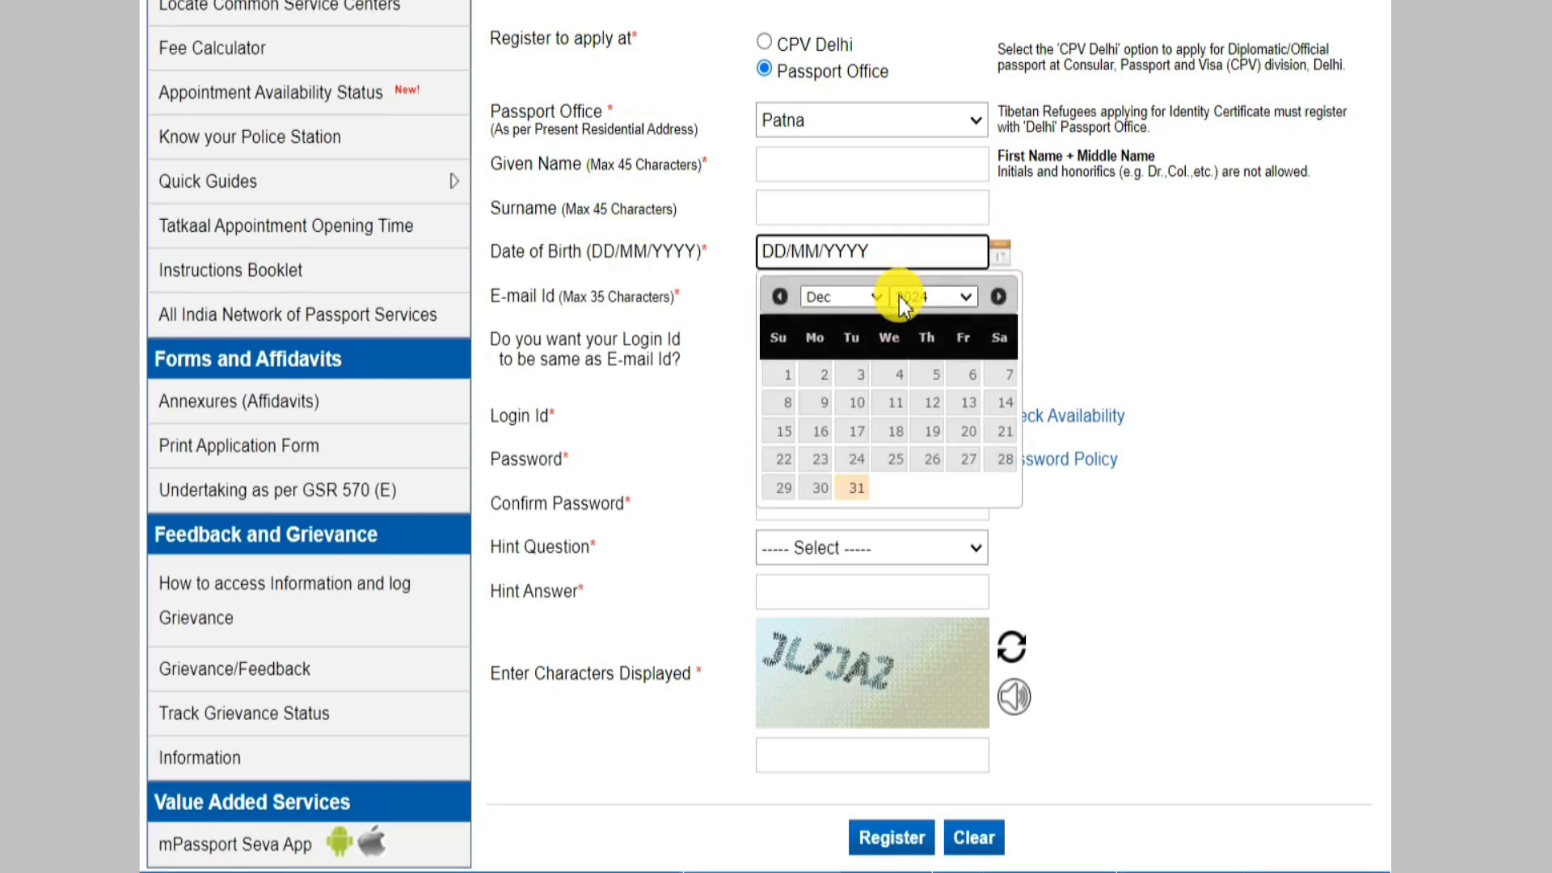
click(934, 299)
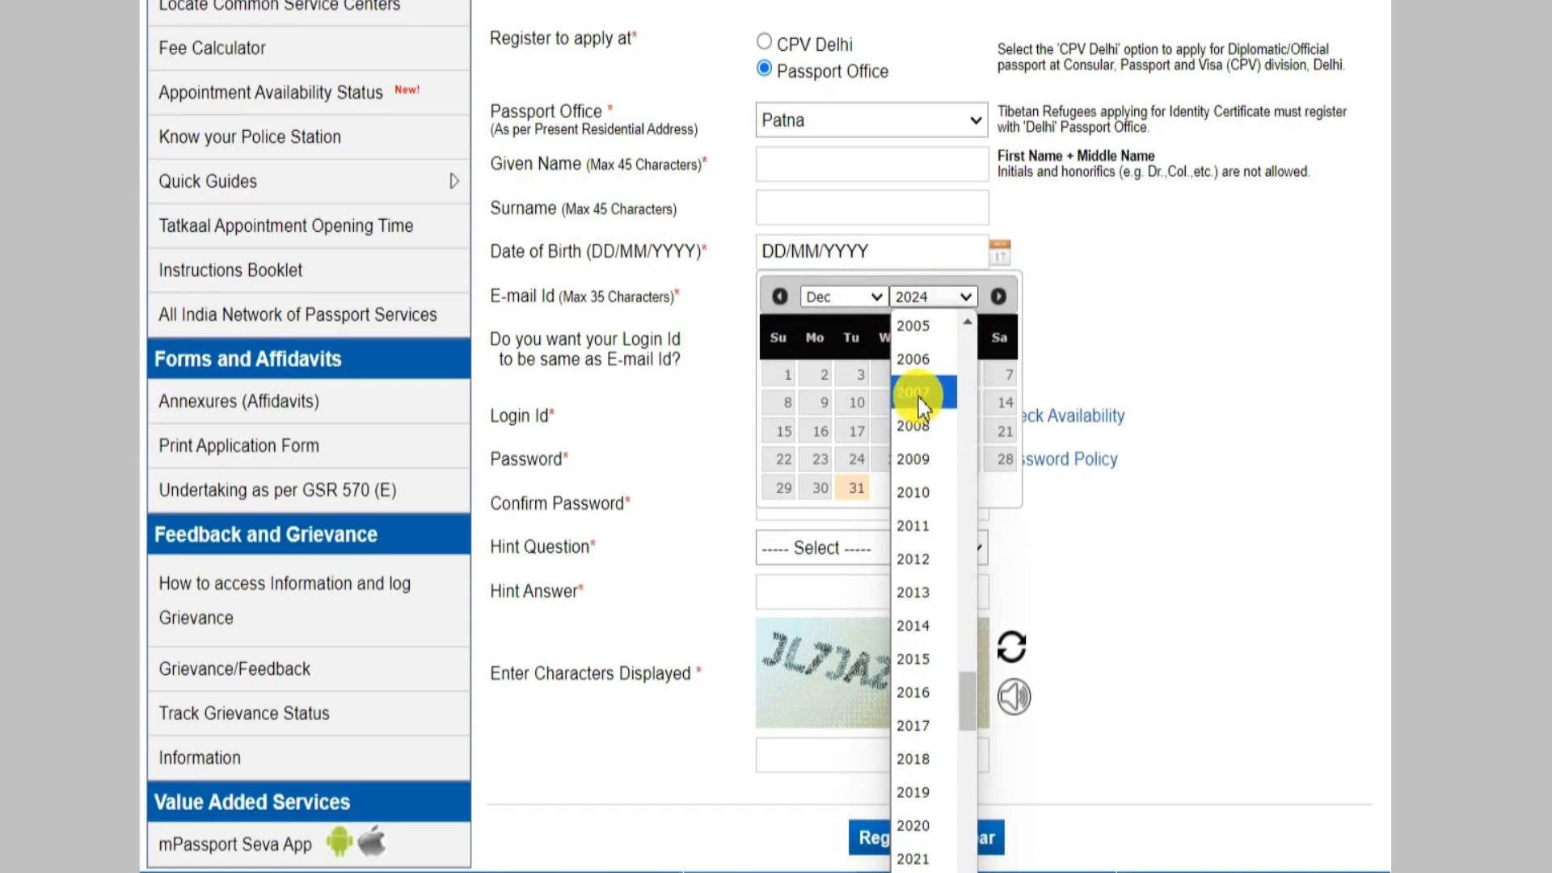
click(915, 325)
click(841, 297)
click(834, 459)
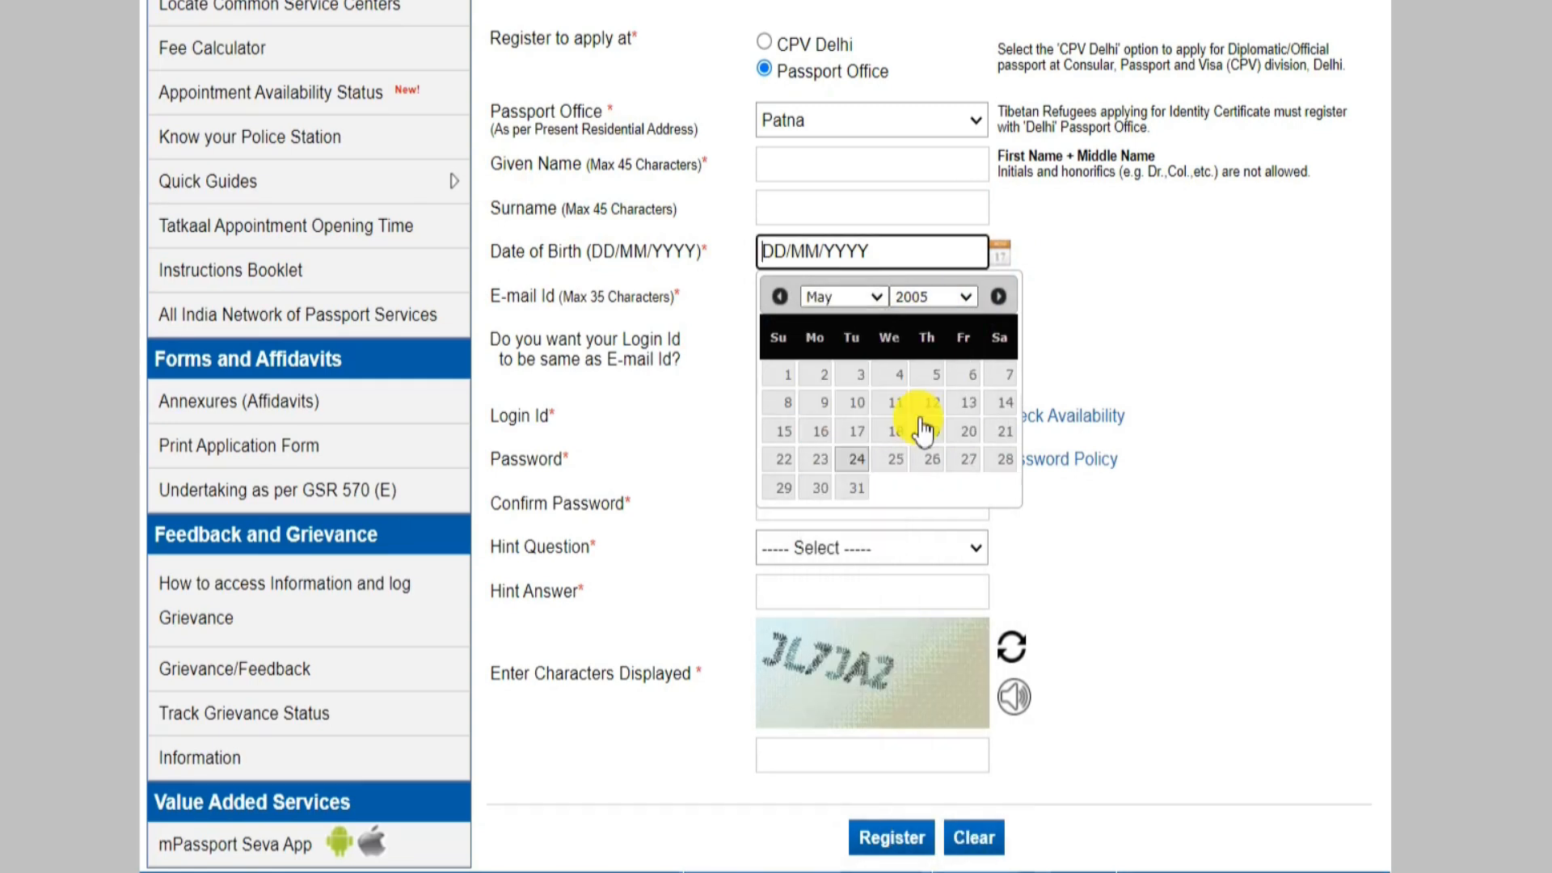
click(928, 450)
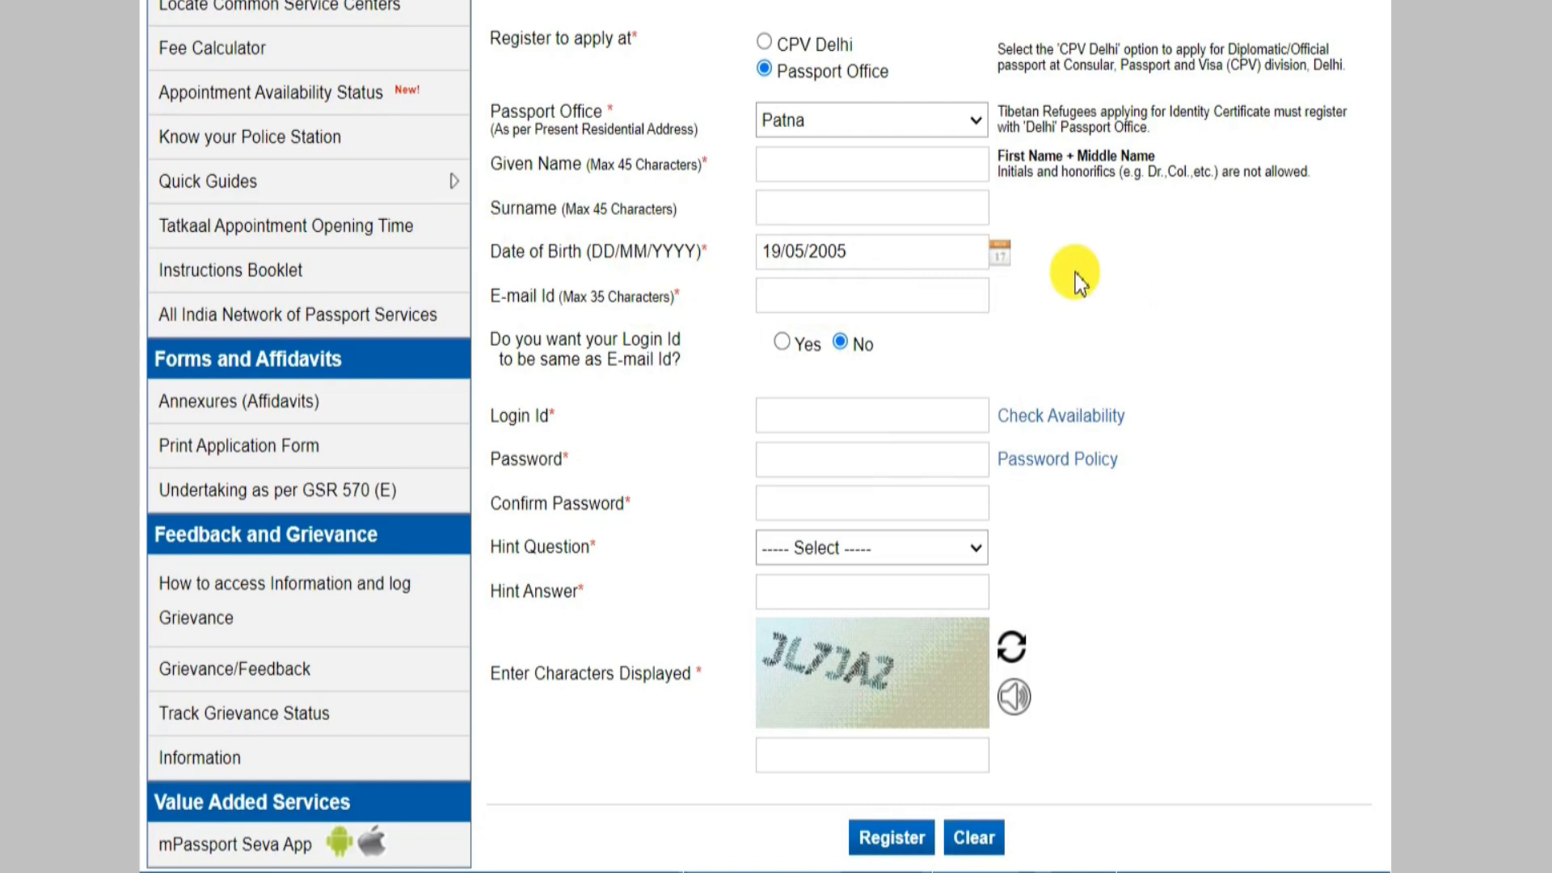
Choose Yes for having the login ID be the same as the e-mail ID
click(794, 291)
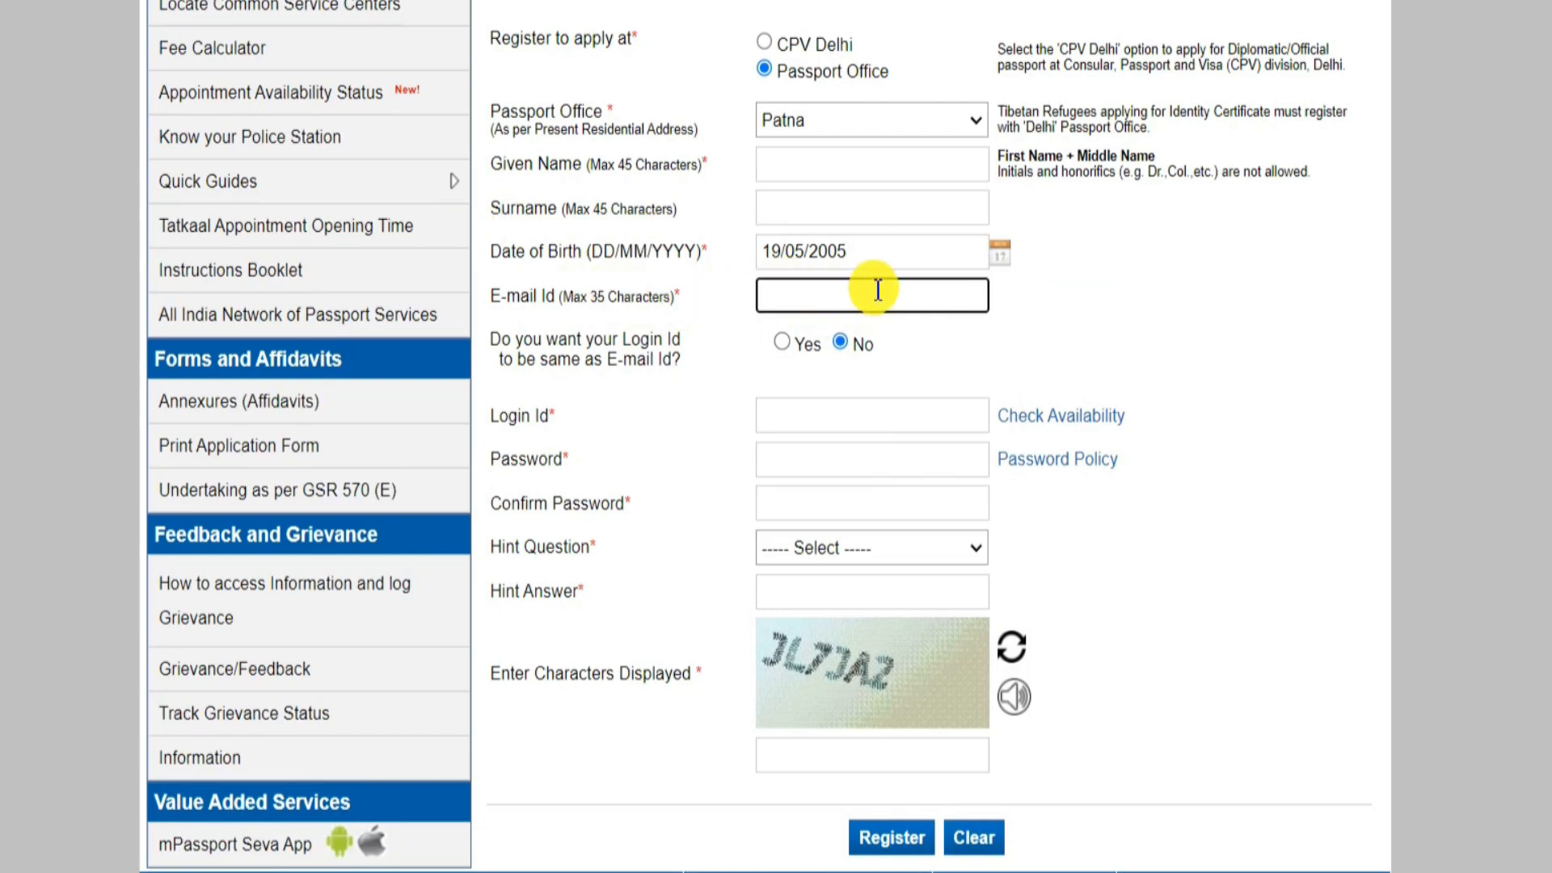
click(853, 418)
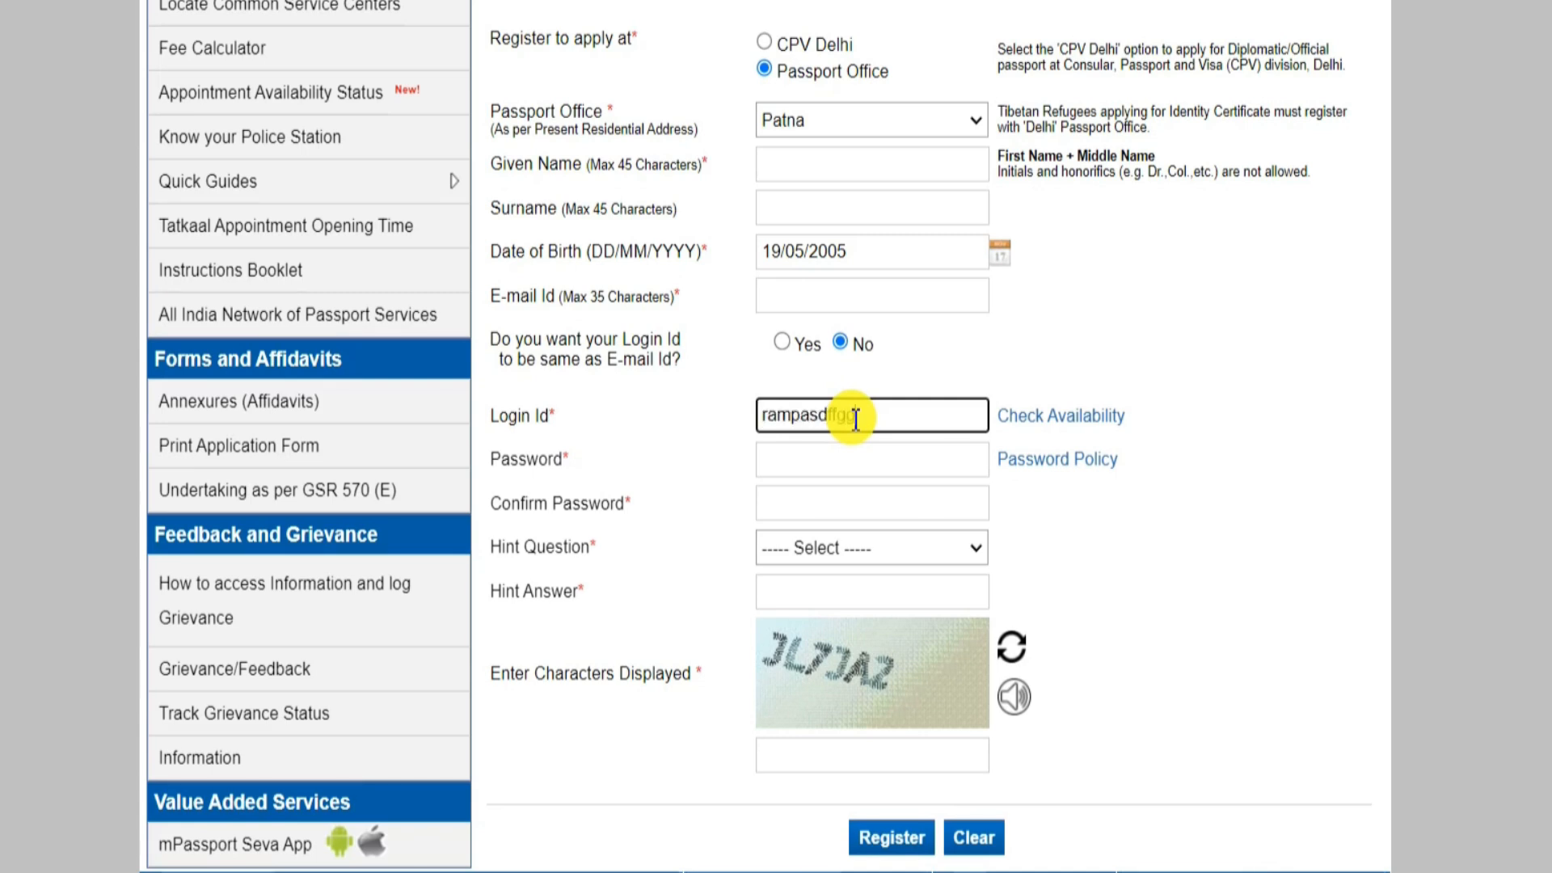
double_click(890, 411)
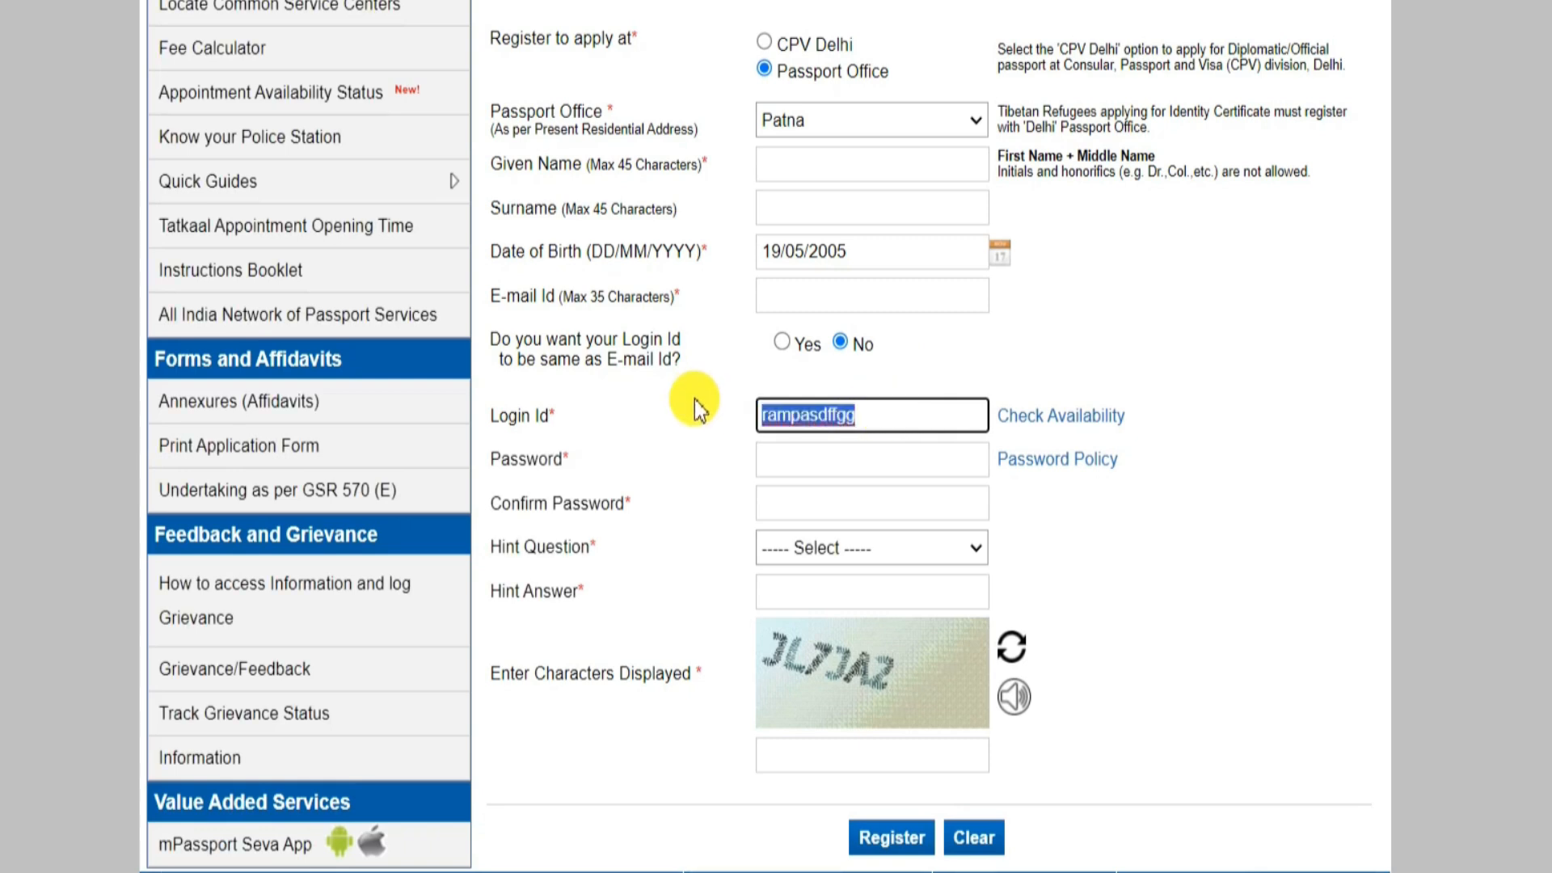
click(874, 417)
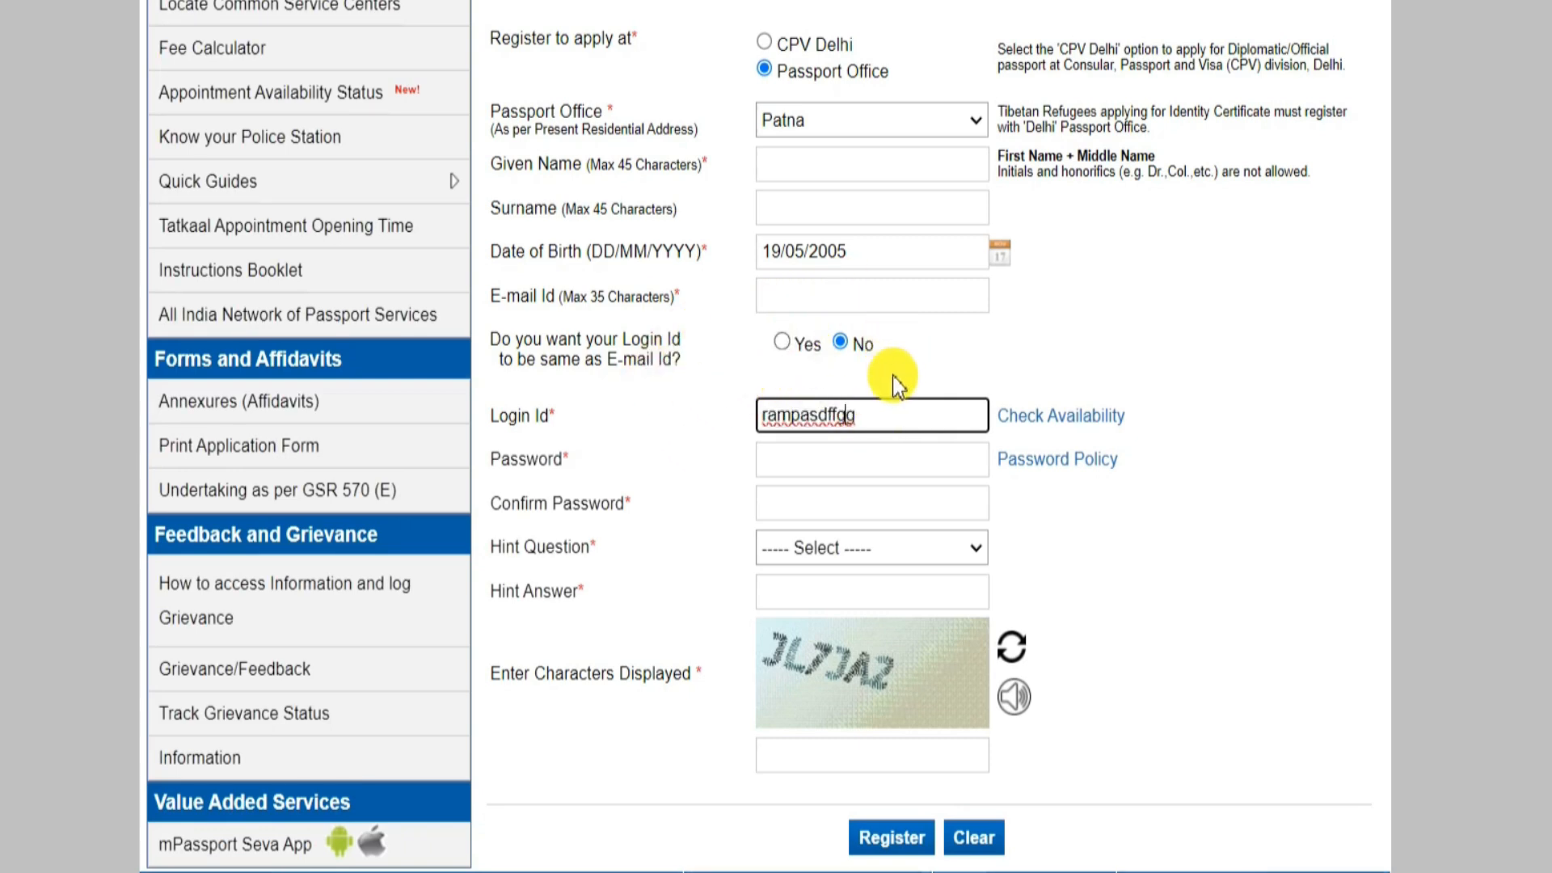
double_click(800, 417)
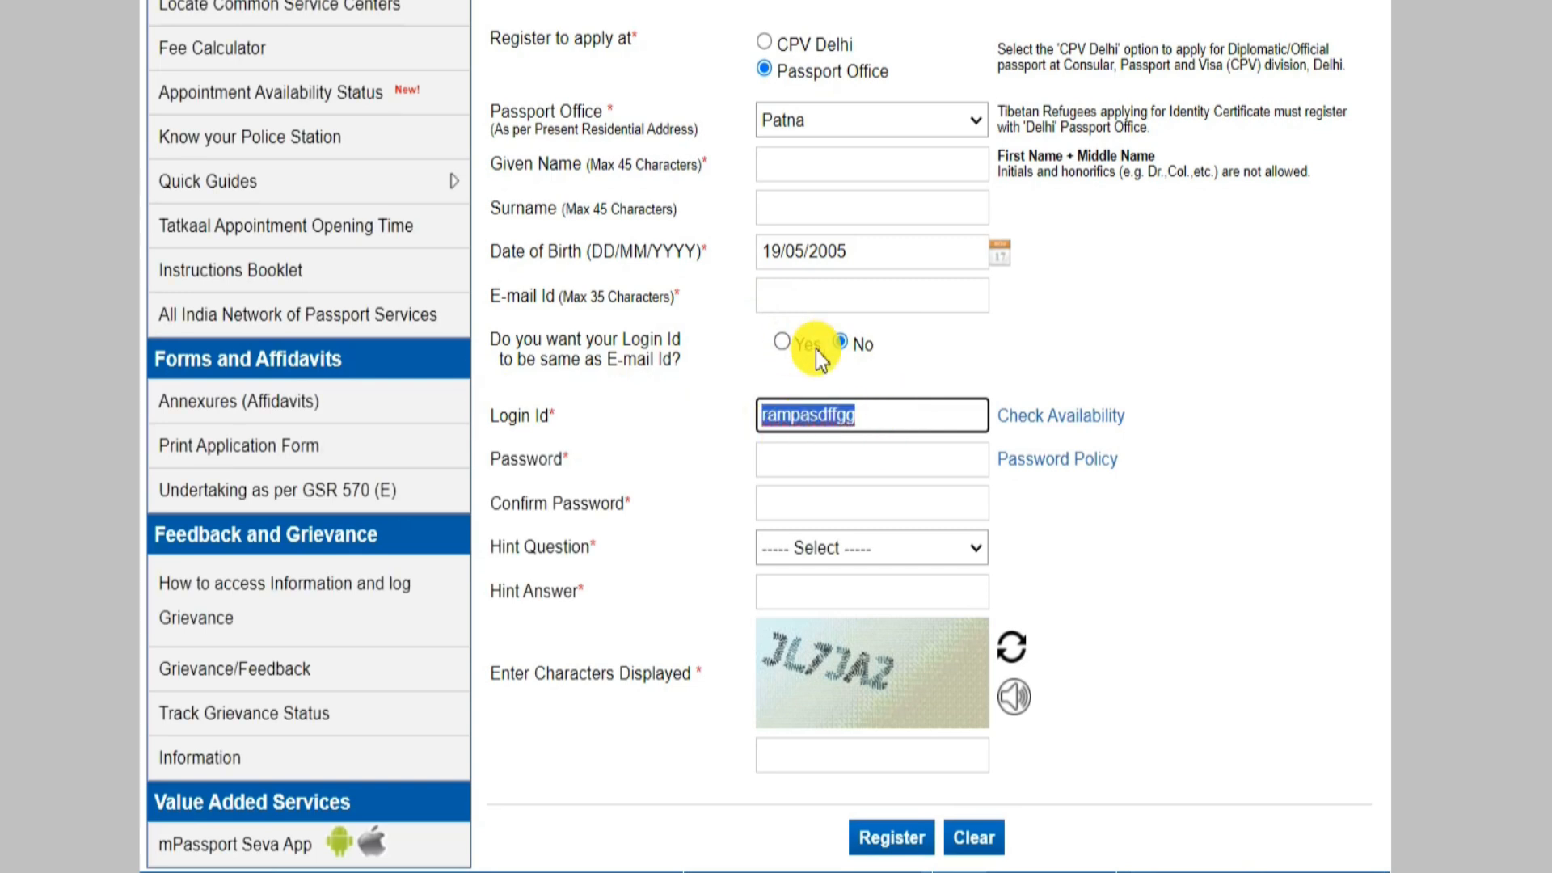
click(781, 343)
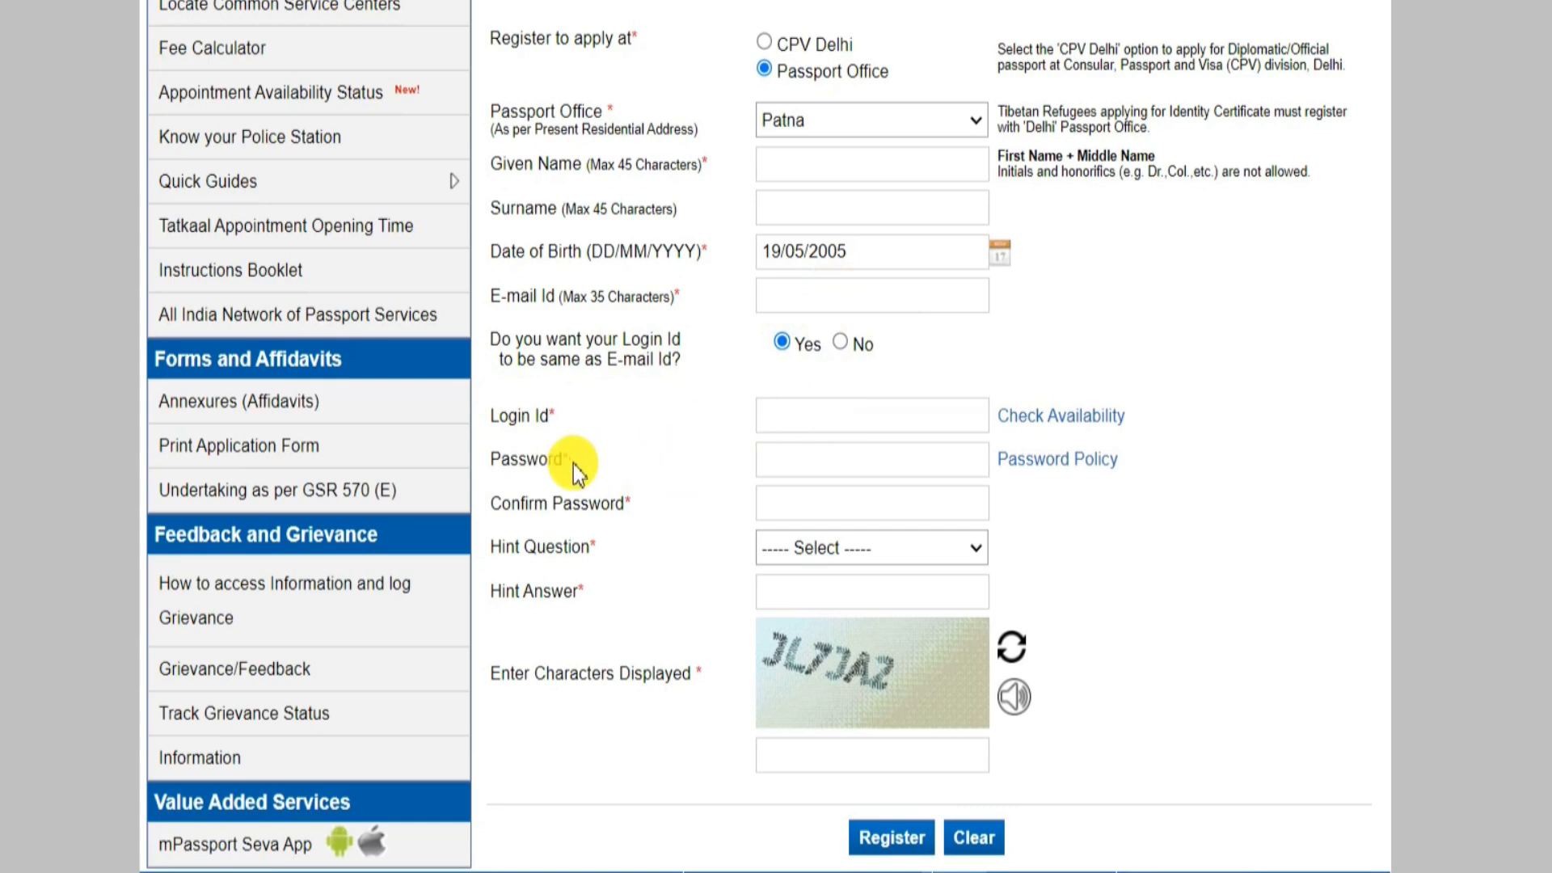
Open the password policy, read its character and length requirements, and close it
click(921, 459)
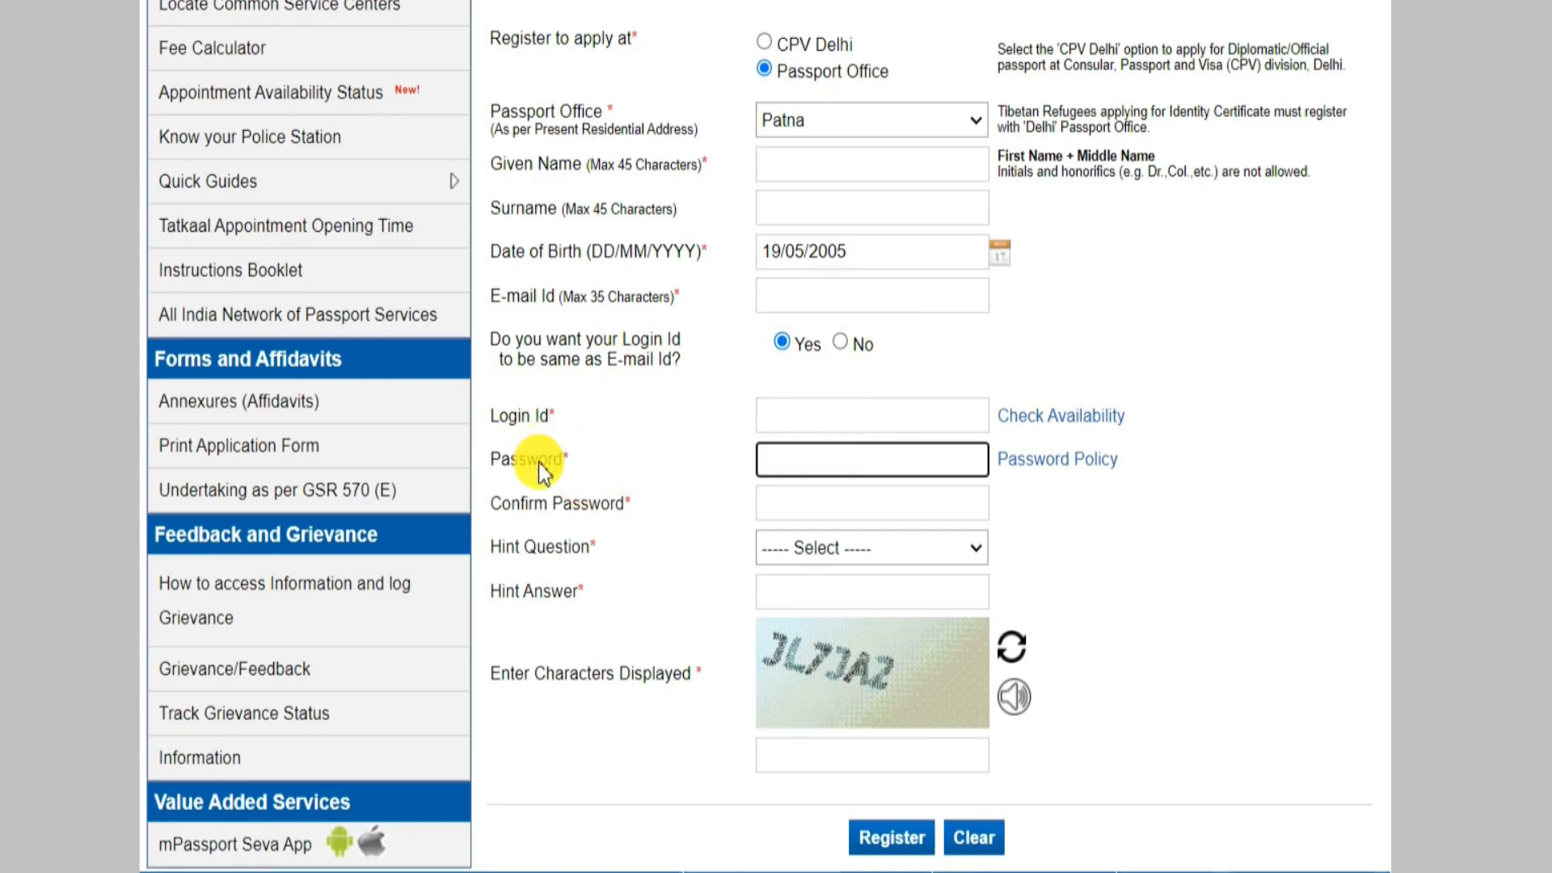
click(1042, 459)
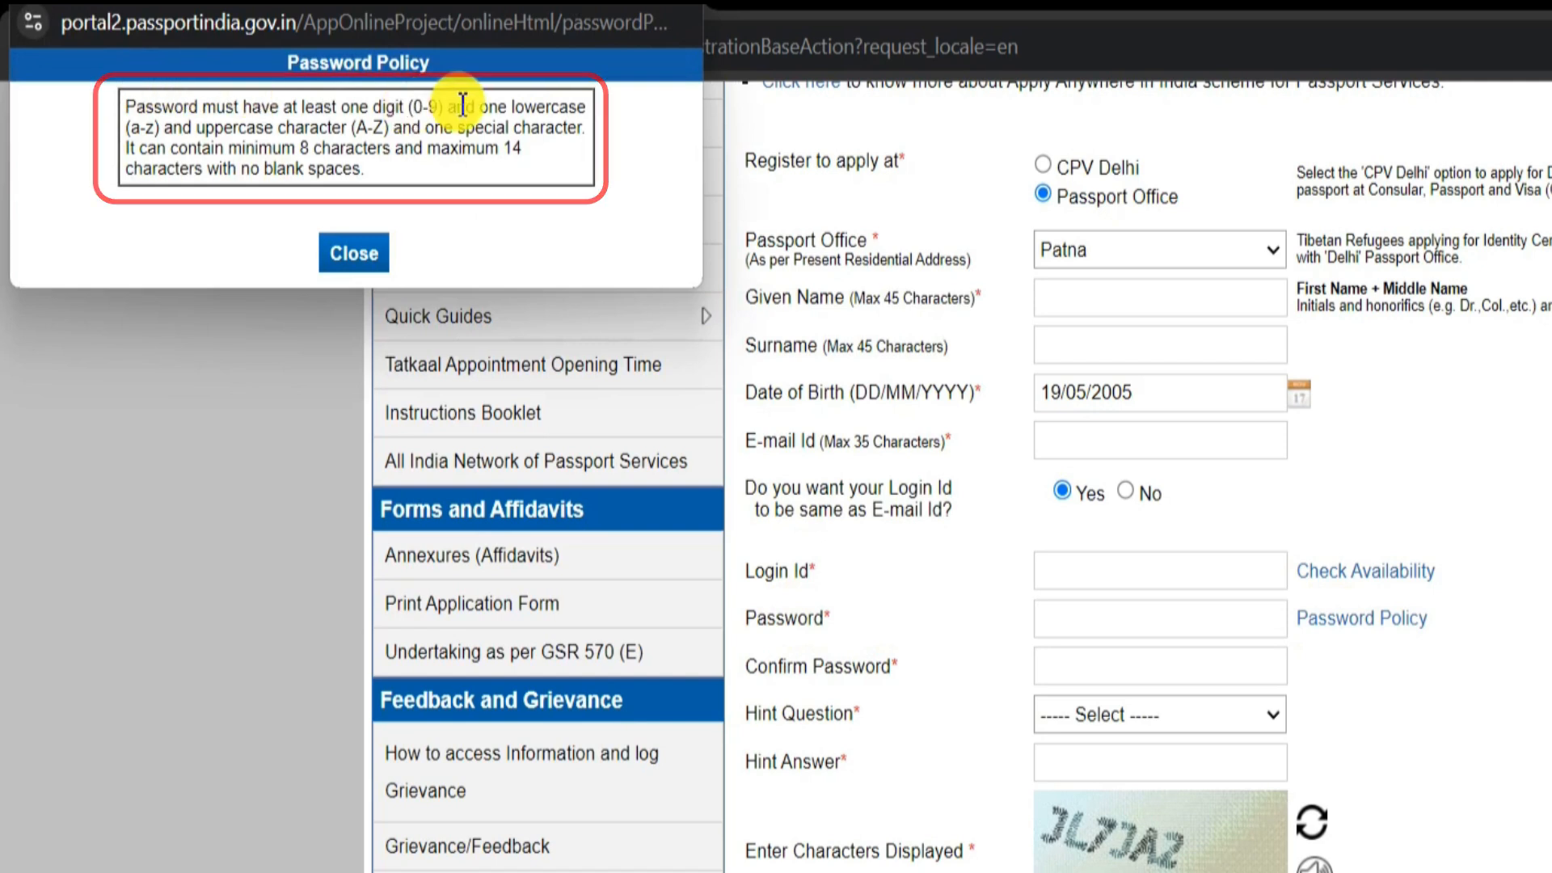
drag(332, 106, 446, 113)
drag(304, 127, 346, 126)
drag(500, 127, 579, 130)
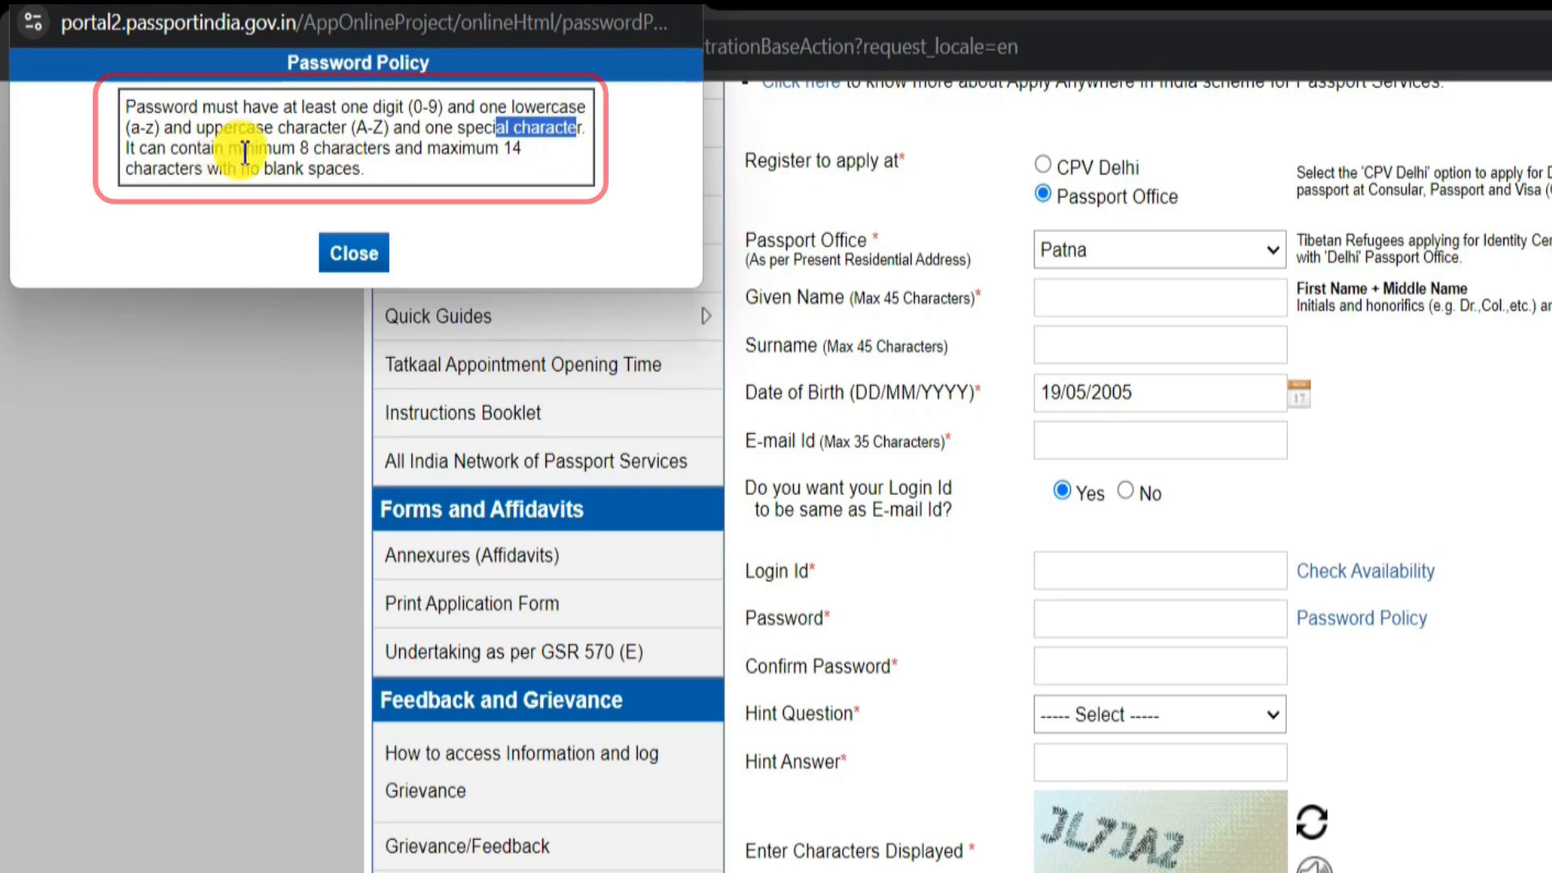
click(394, 229)
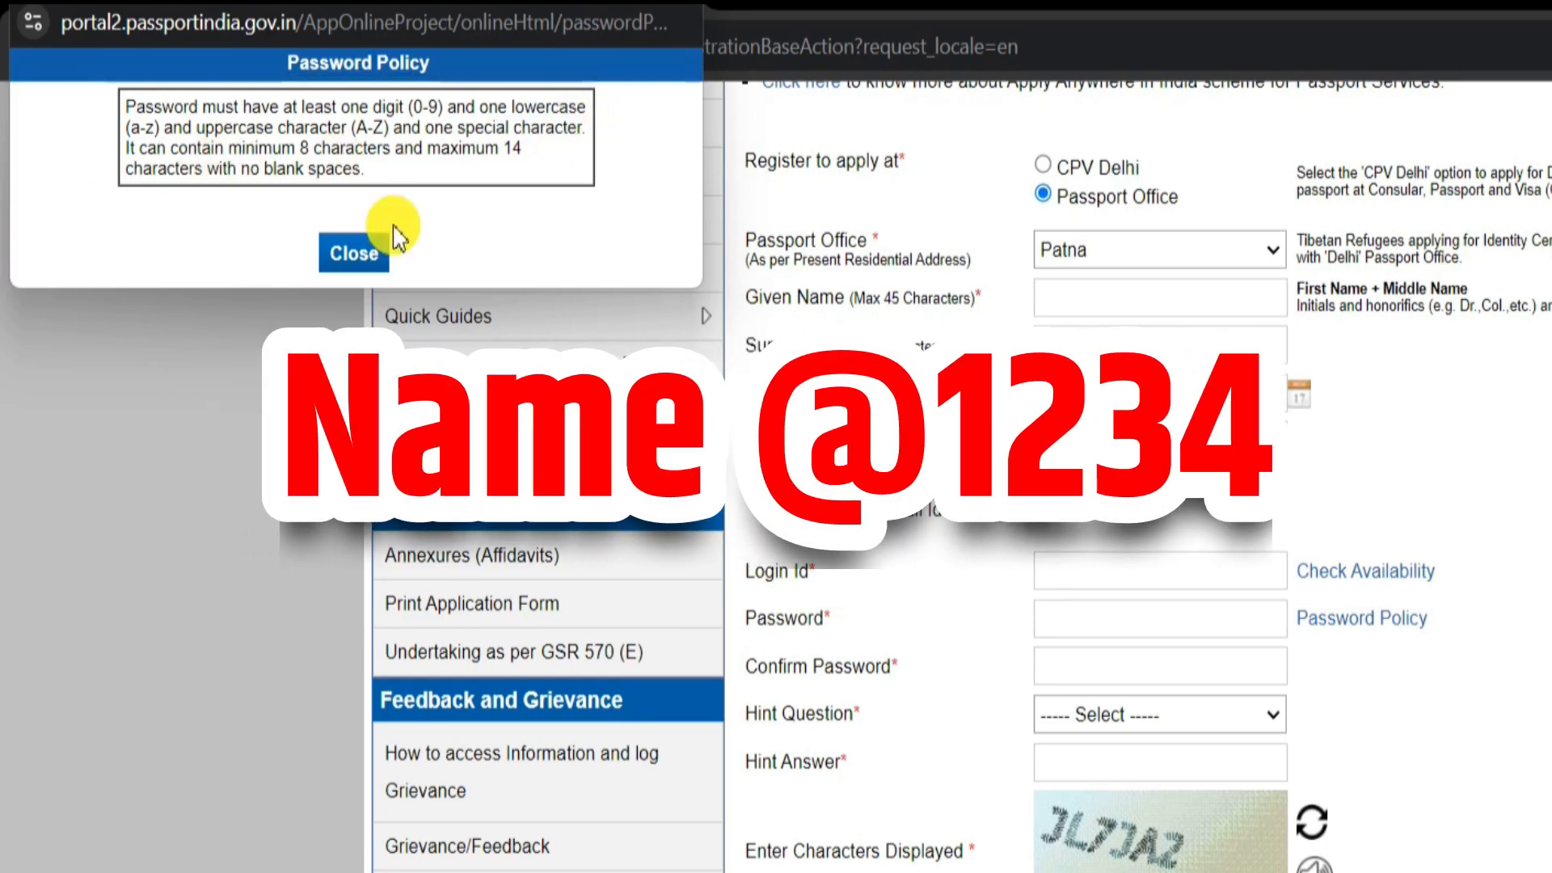
click(356, 250)
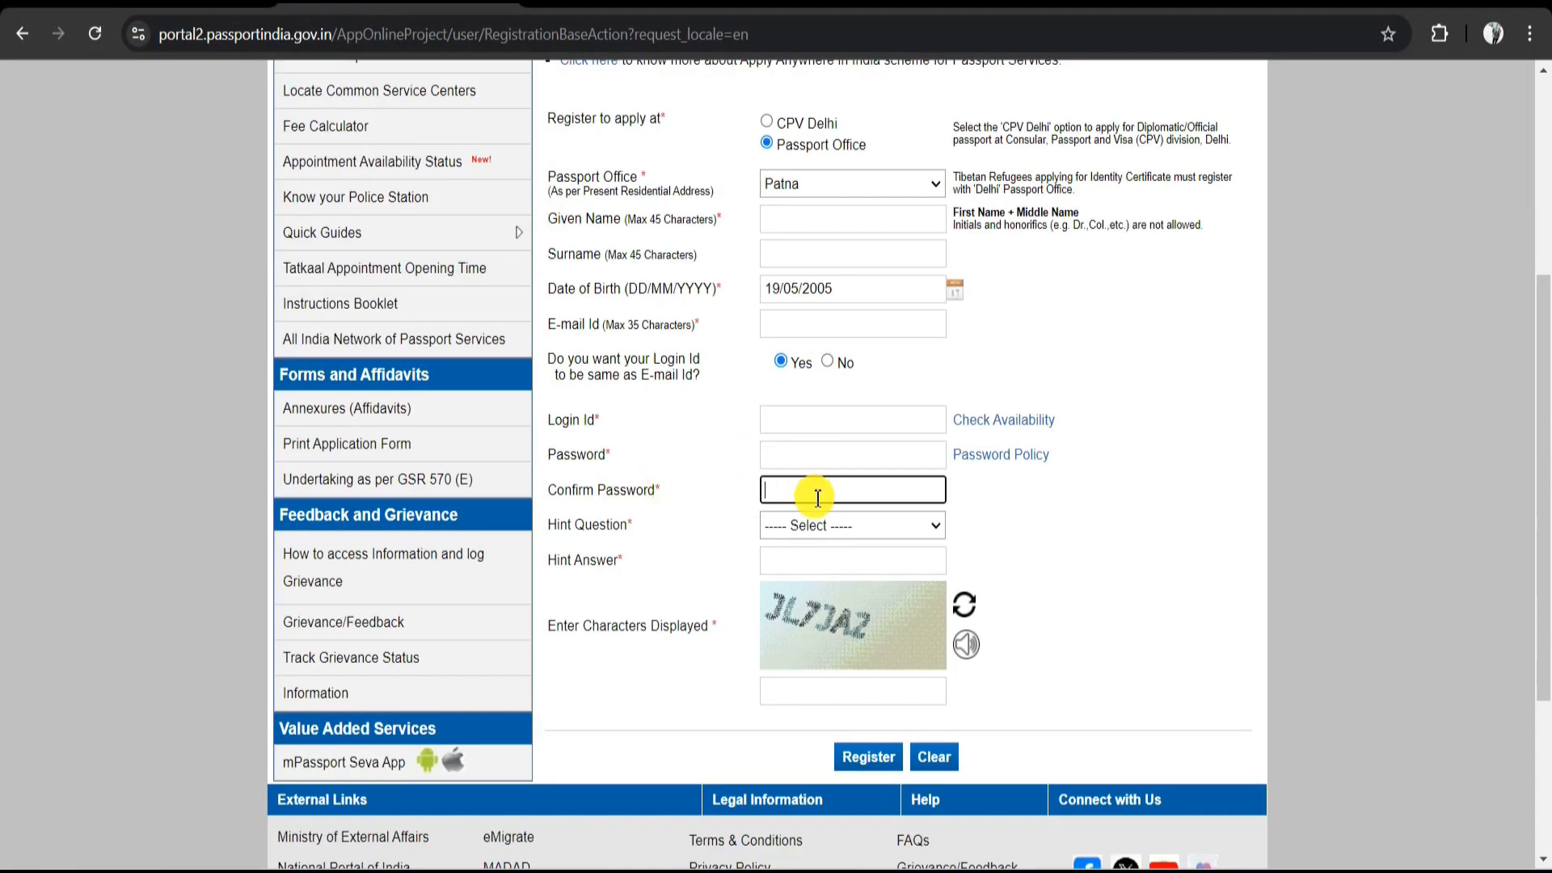
Set the hint question to Birth City and go to the hint answer field
click(818, 530)
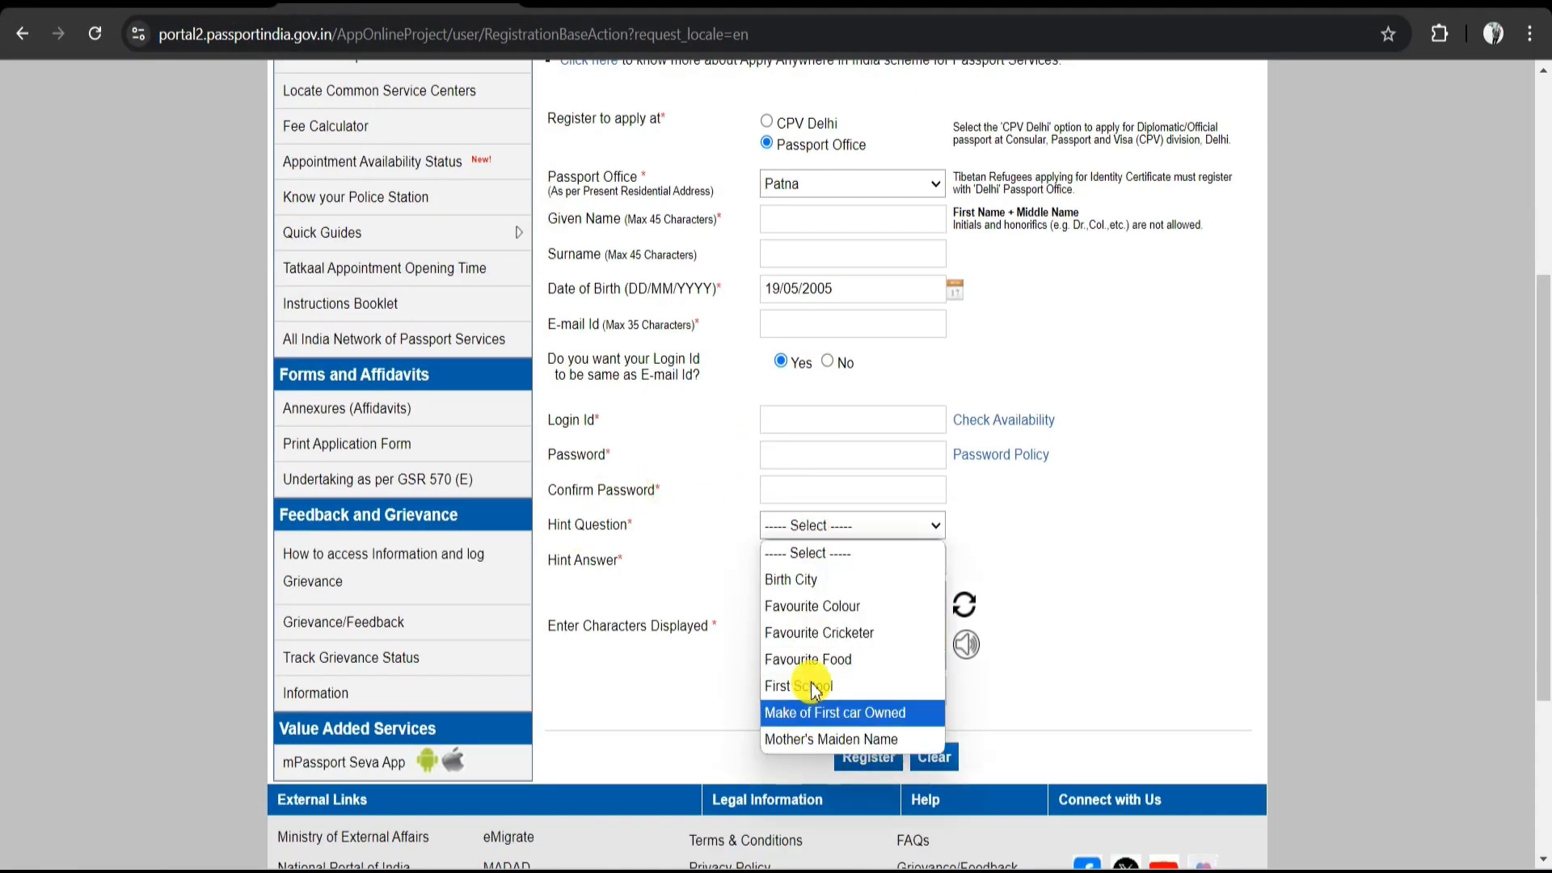
click(802, 579)
scroll(748, 547, down, 3)
click(789, 330)
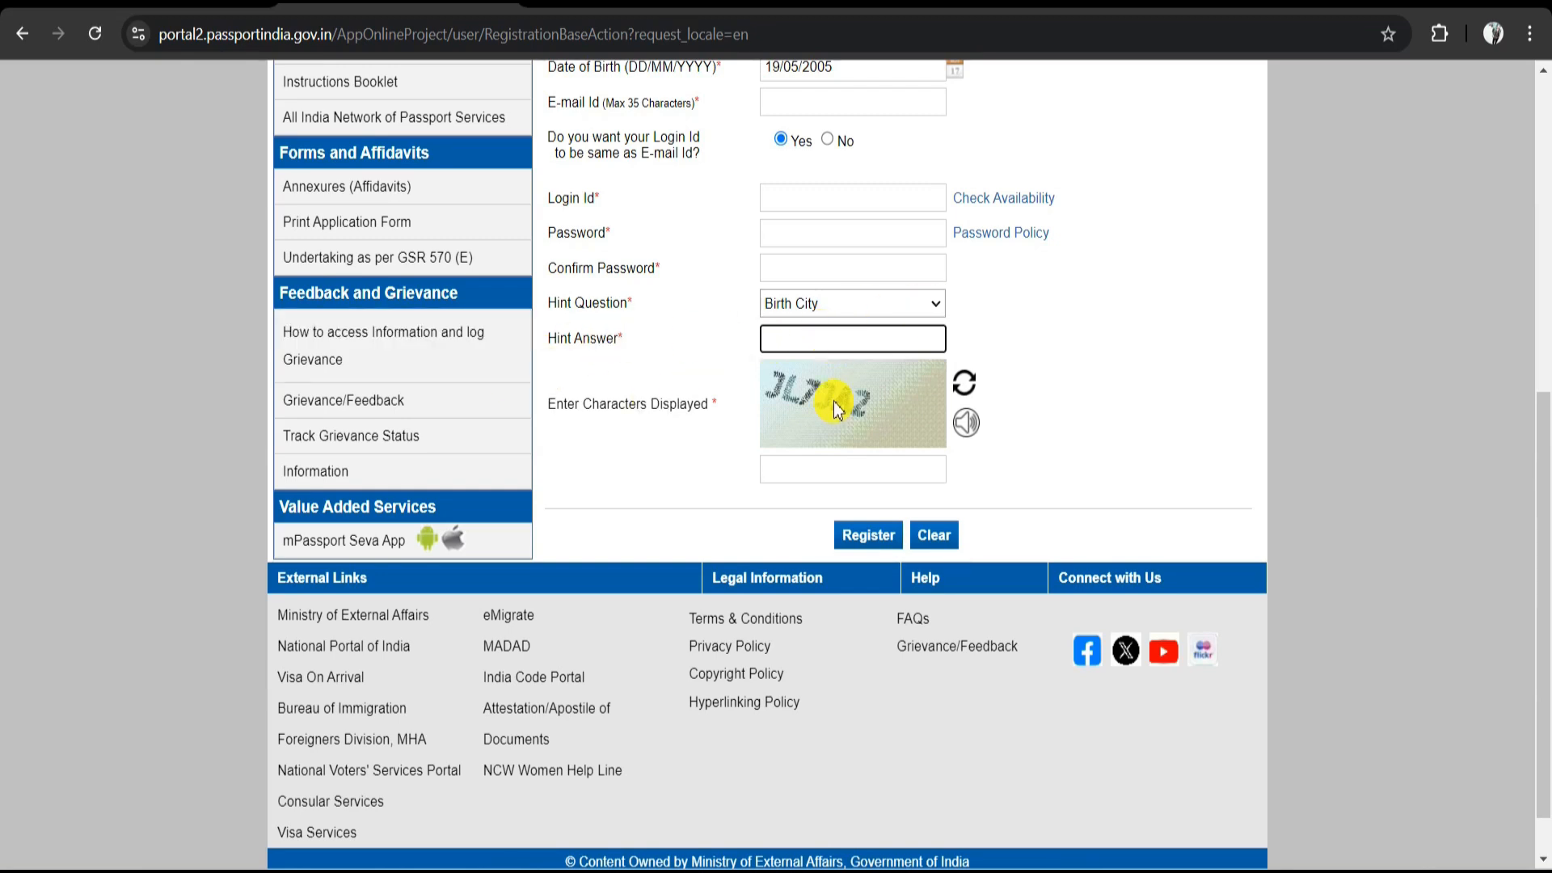
Submit the registration form and read the registration confirmation message
click(778, 479)
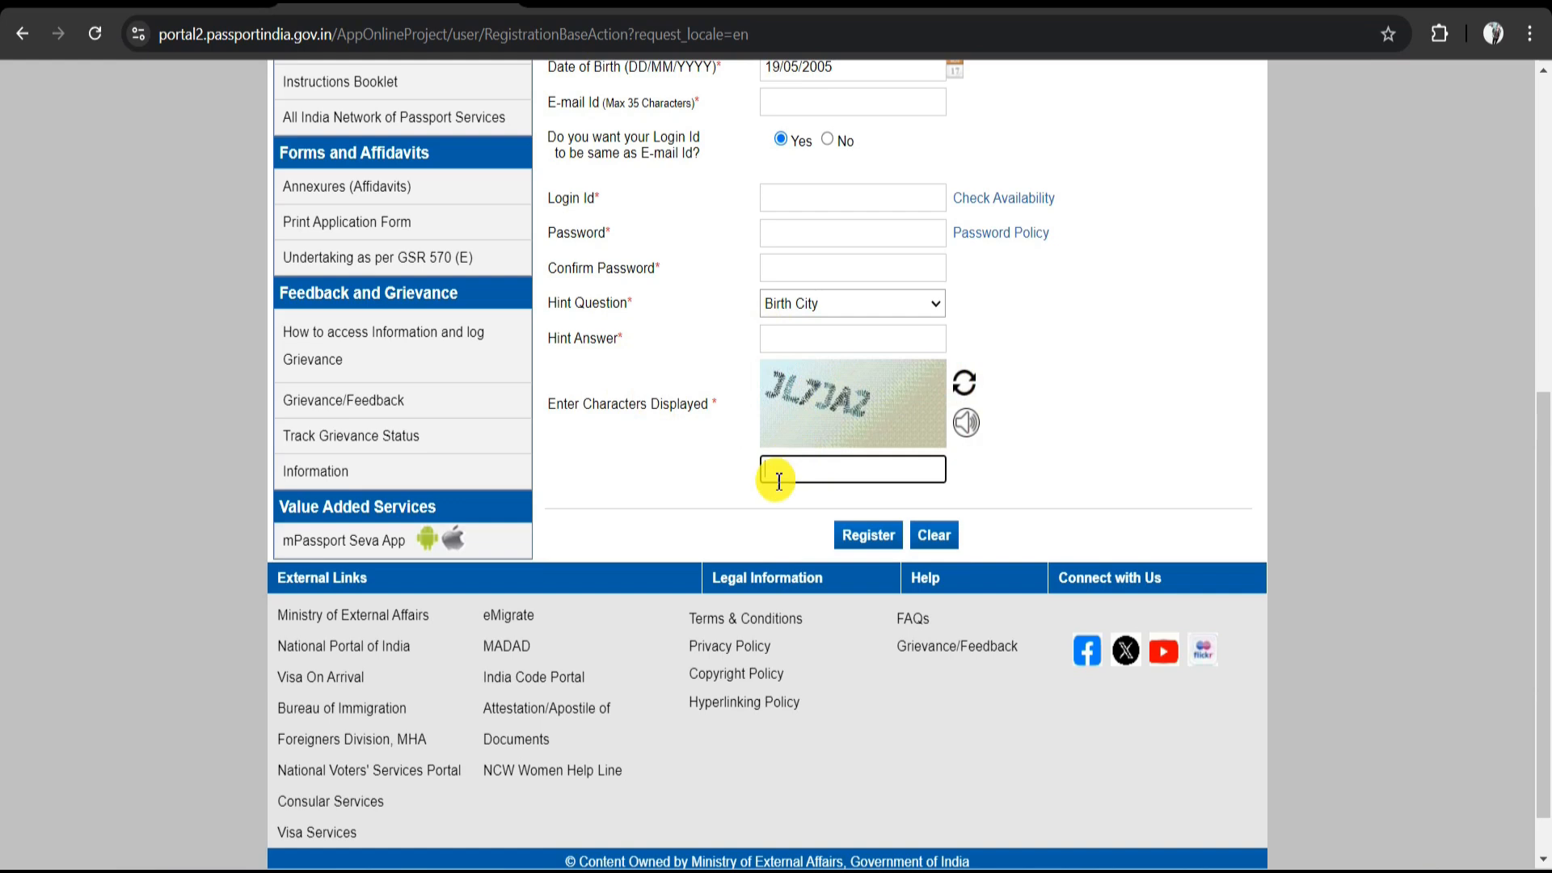
click(868, 537)
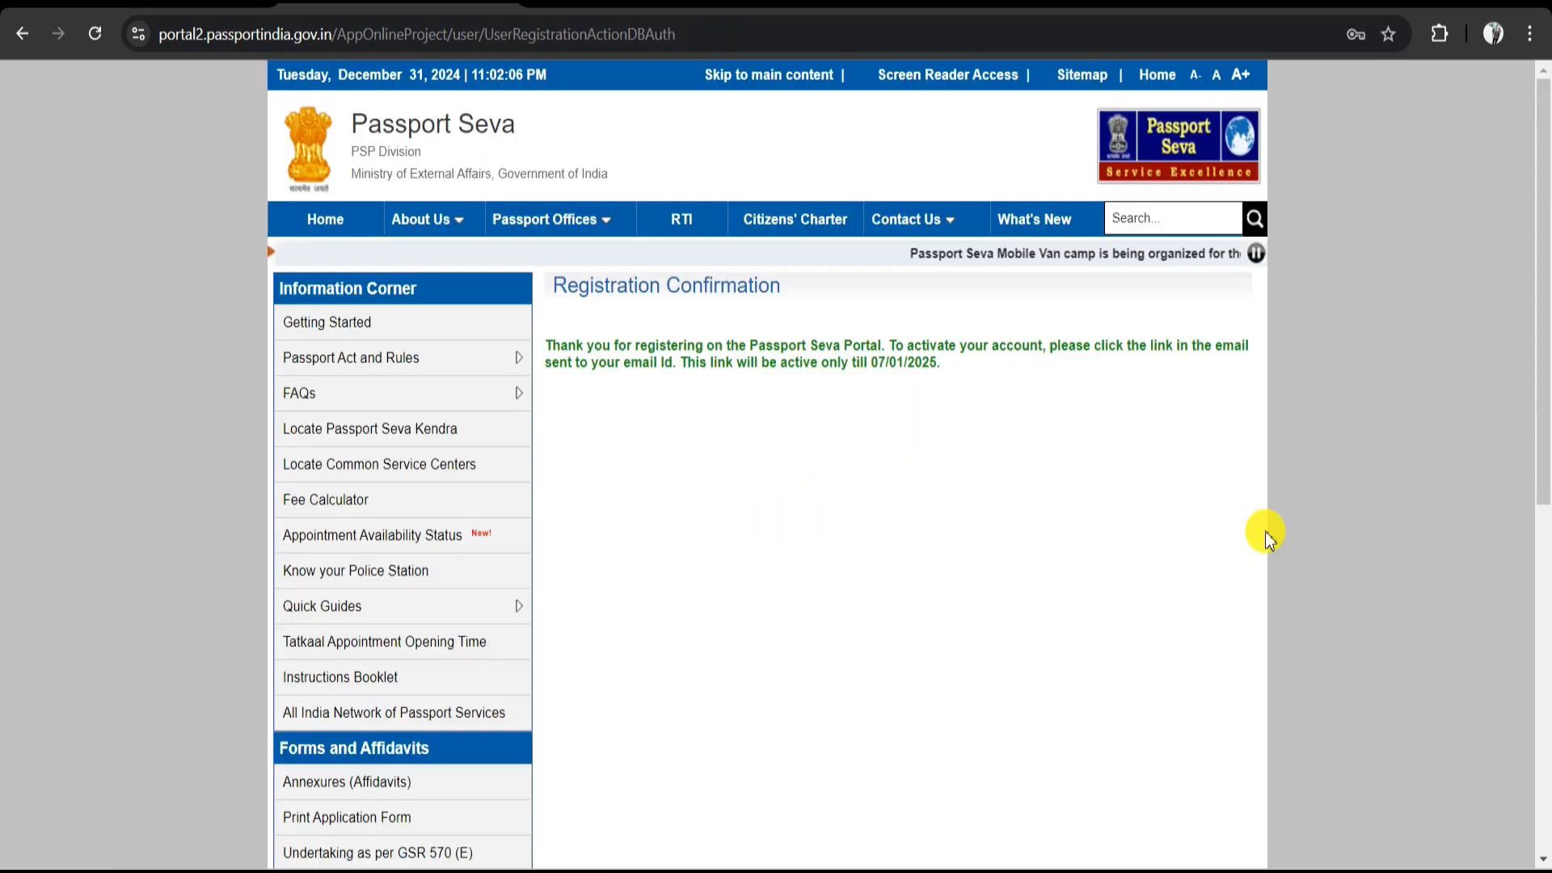
drag(556, 289, 924, 370)
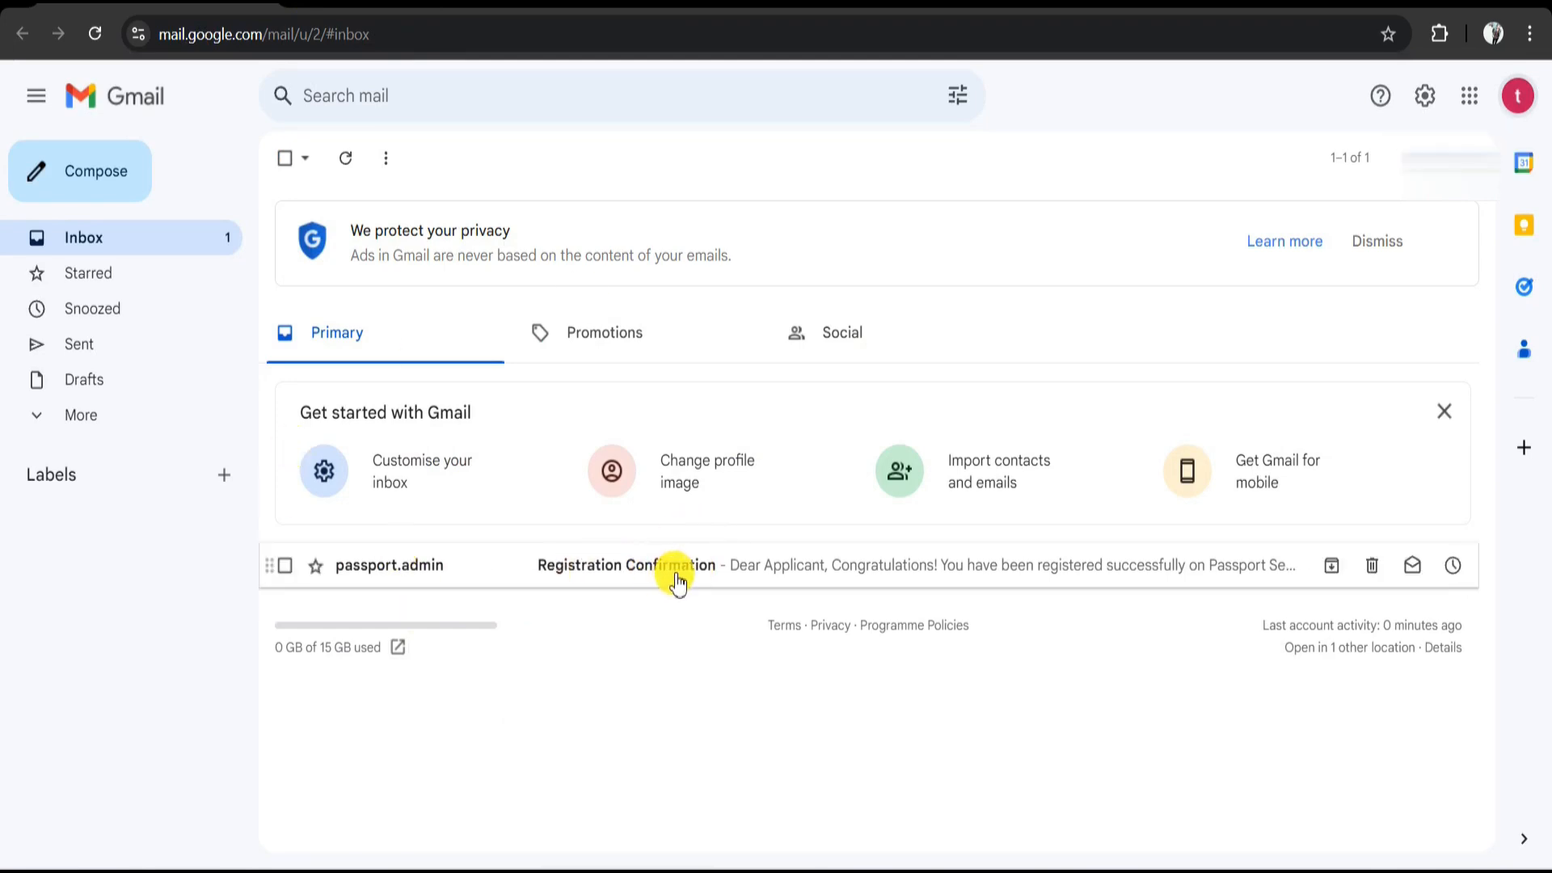
Switch to Gmail, open the Registration Confirmation e-mail from passport.admin, and activate the account through its link using the user ID
drag(677, 582, 526, 574)
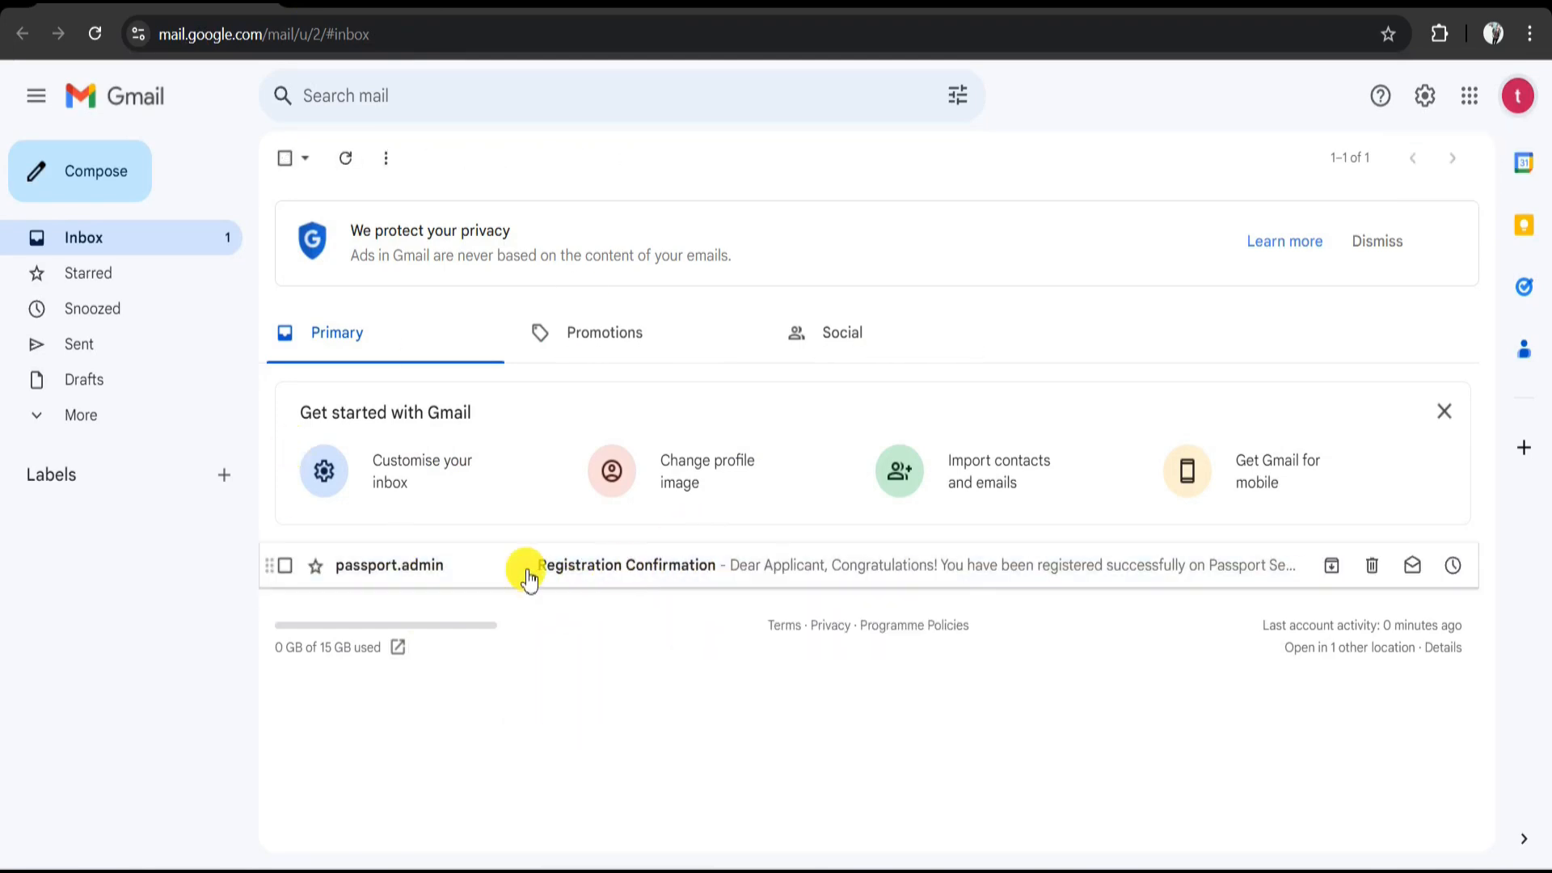
click(527, 570)
scroll(757, 561, down, 5)
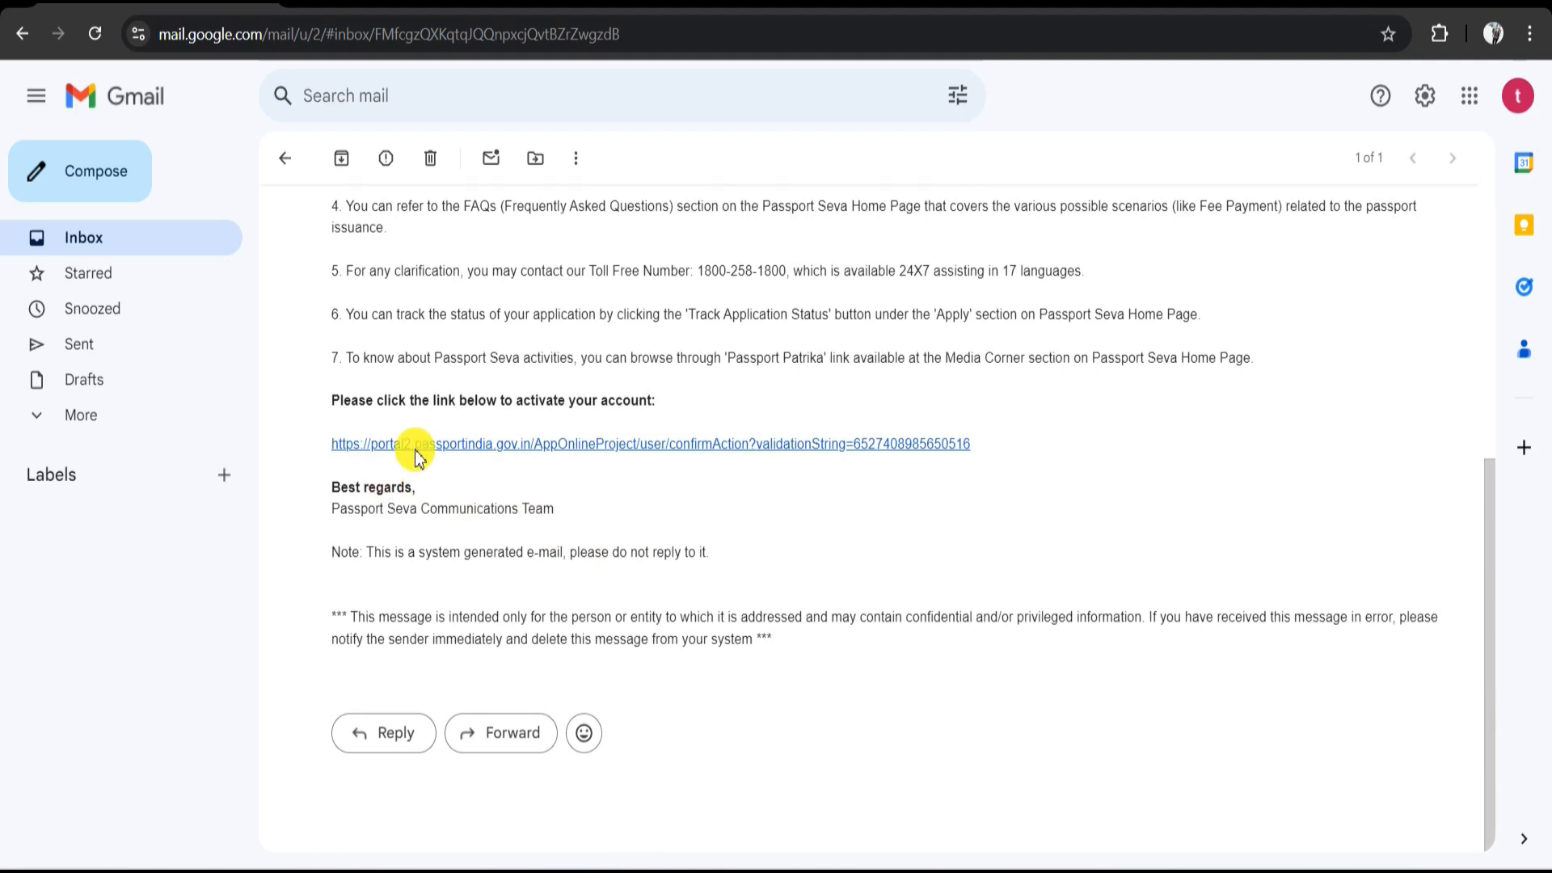
click(446, 444)
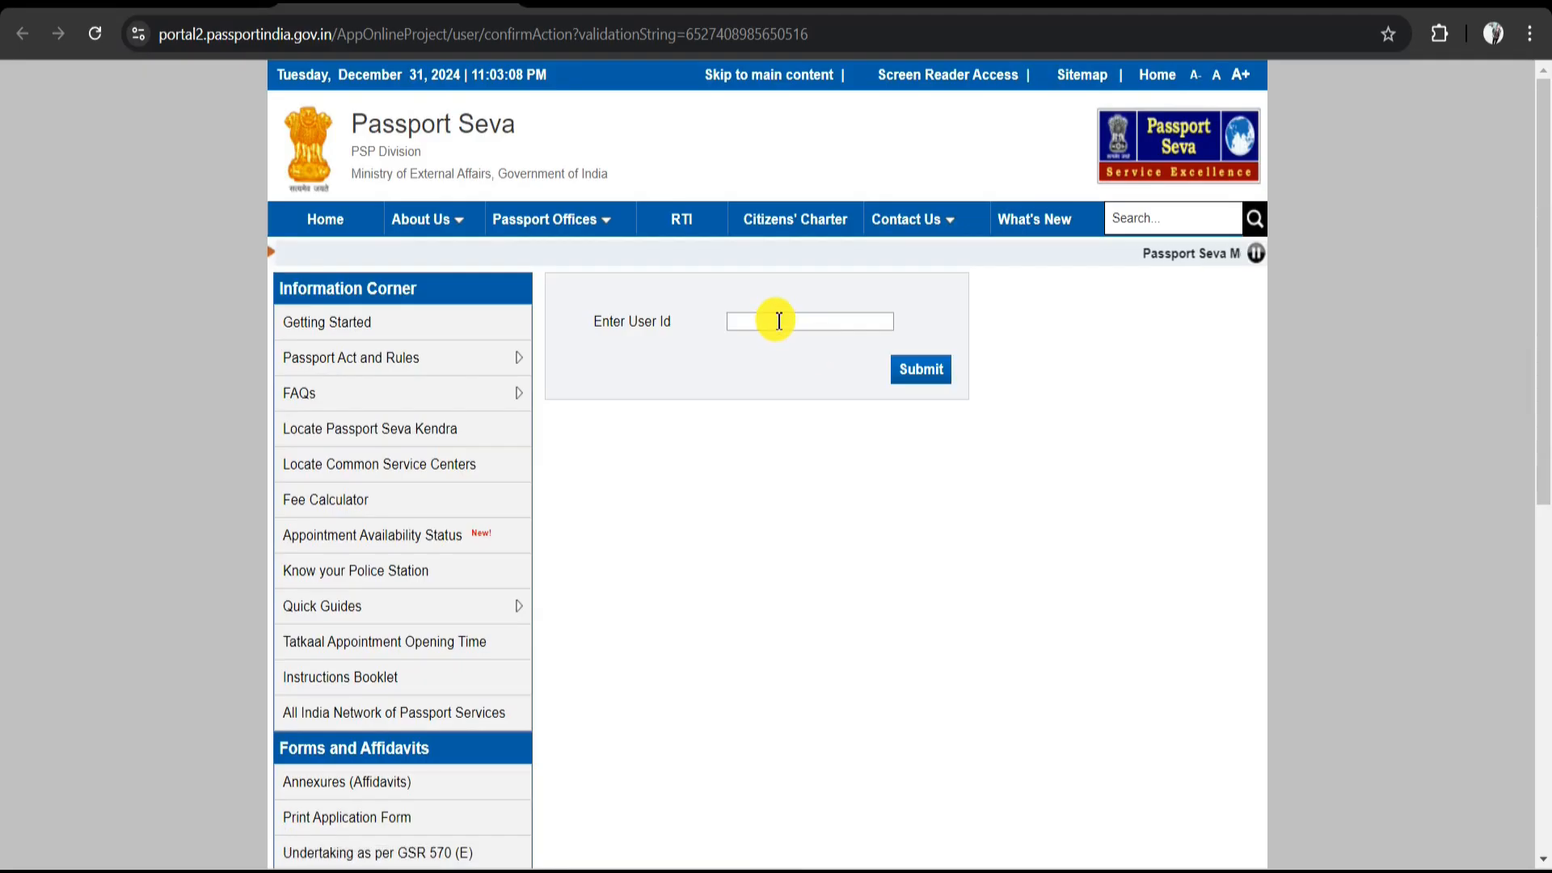
click(779, 321)
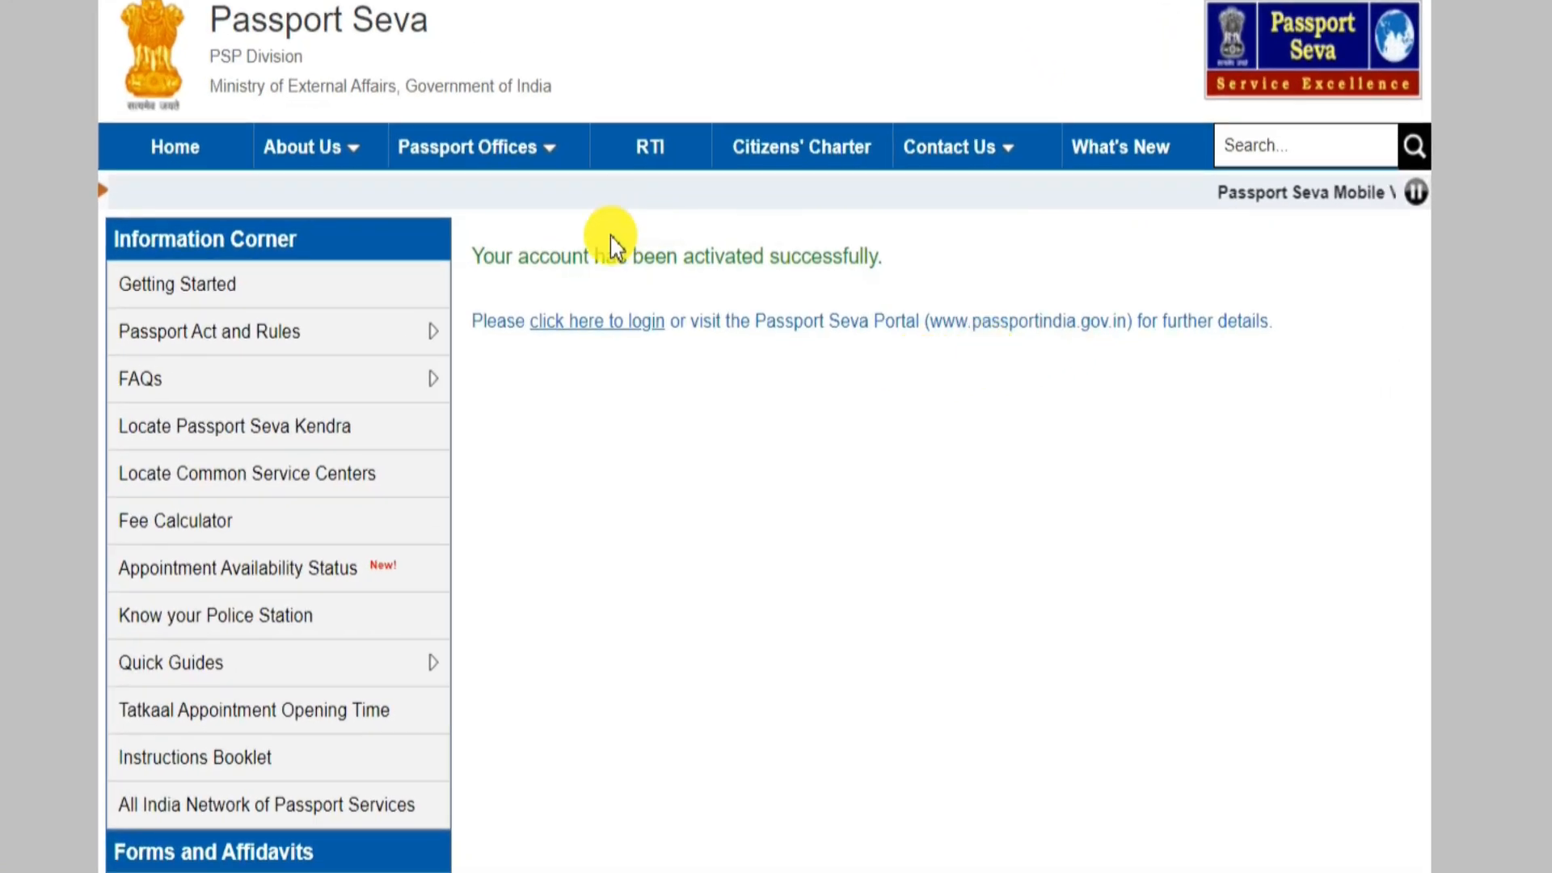
Log in as an existing user with the login ID, the account password and the displayed captcha characters
drag(504, 255, 912, 257)
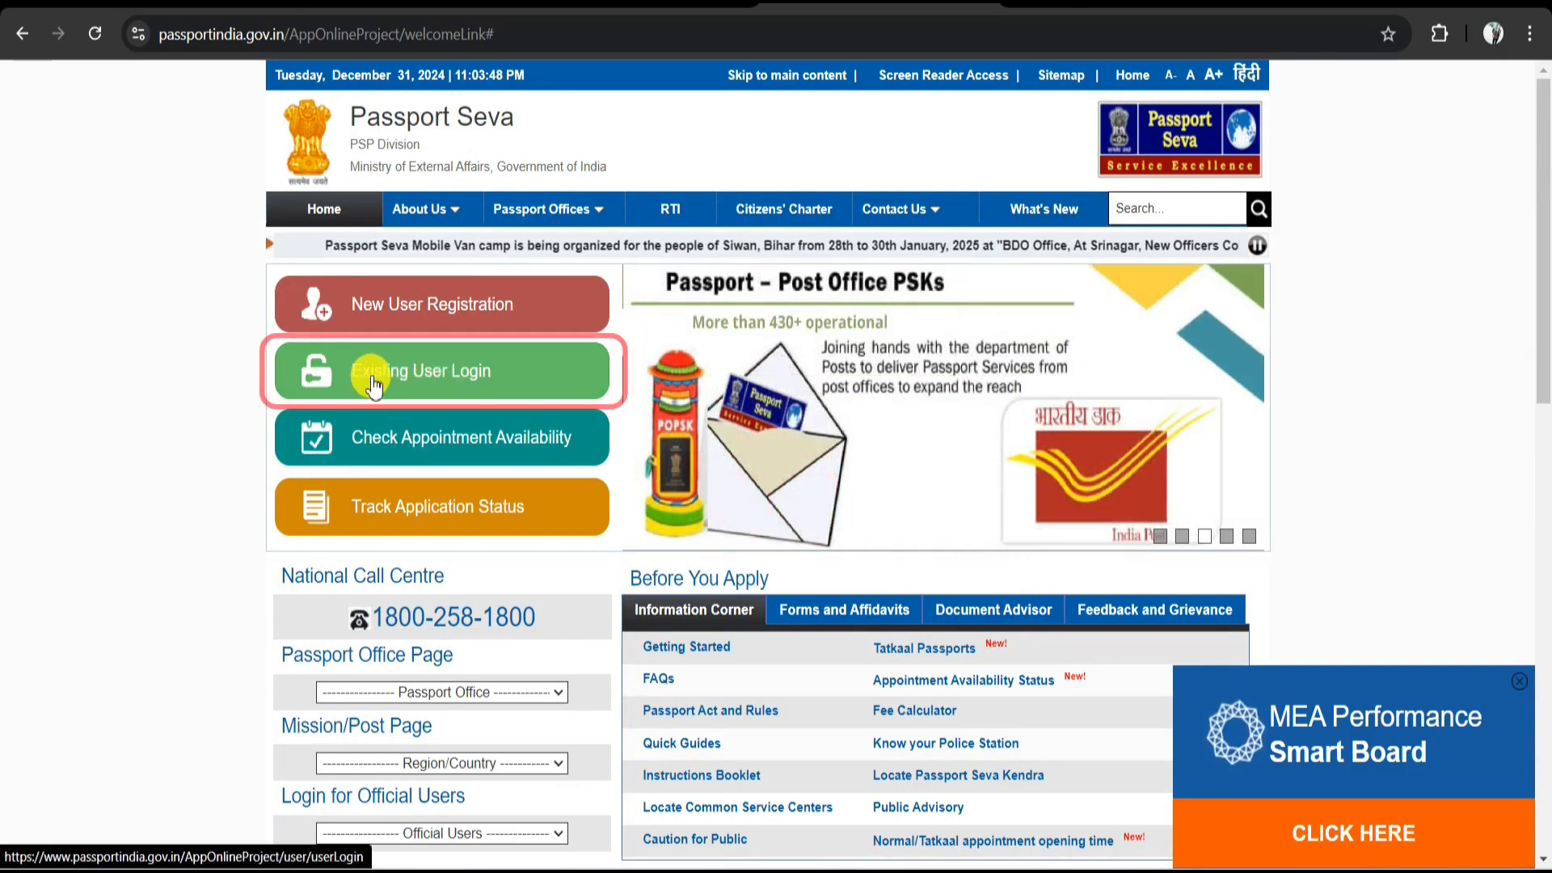
click(478, 369)
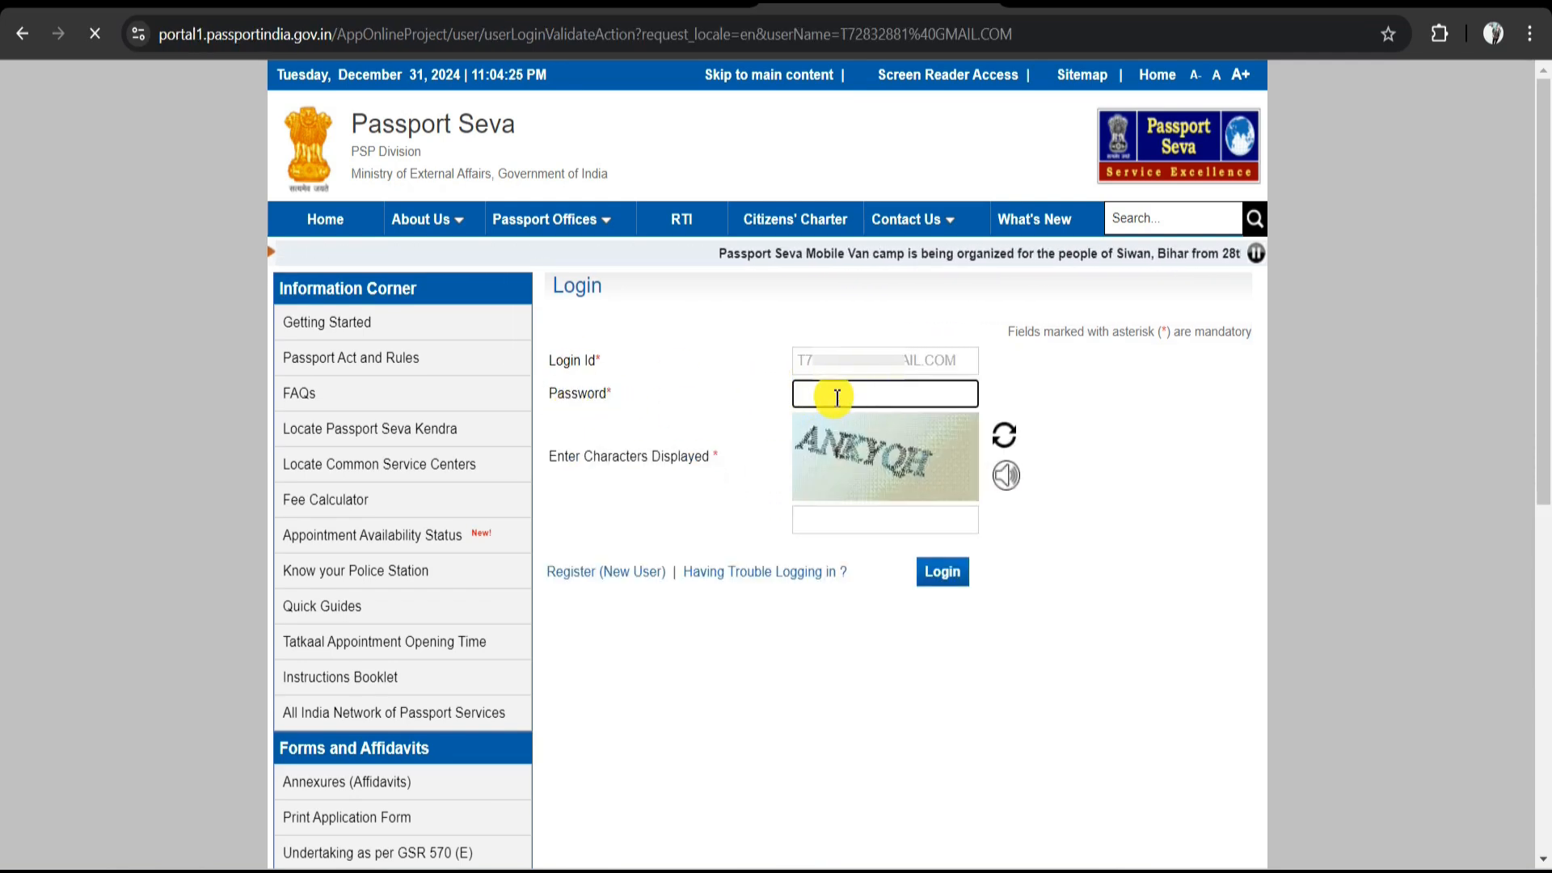
click(864, 521)
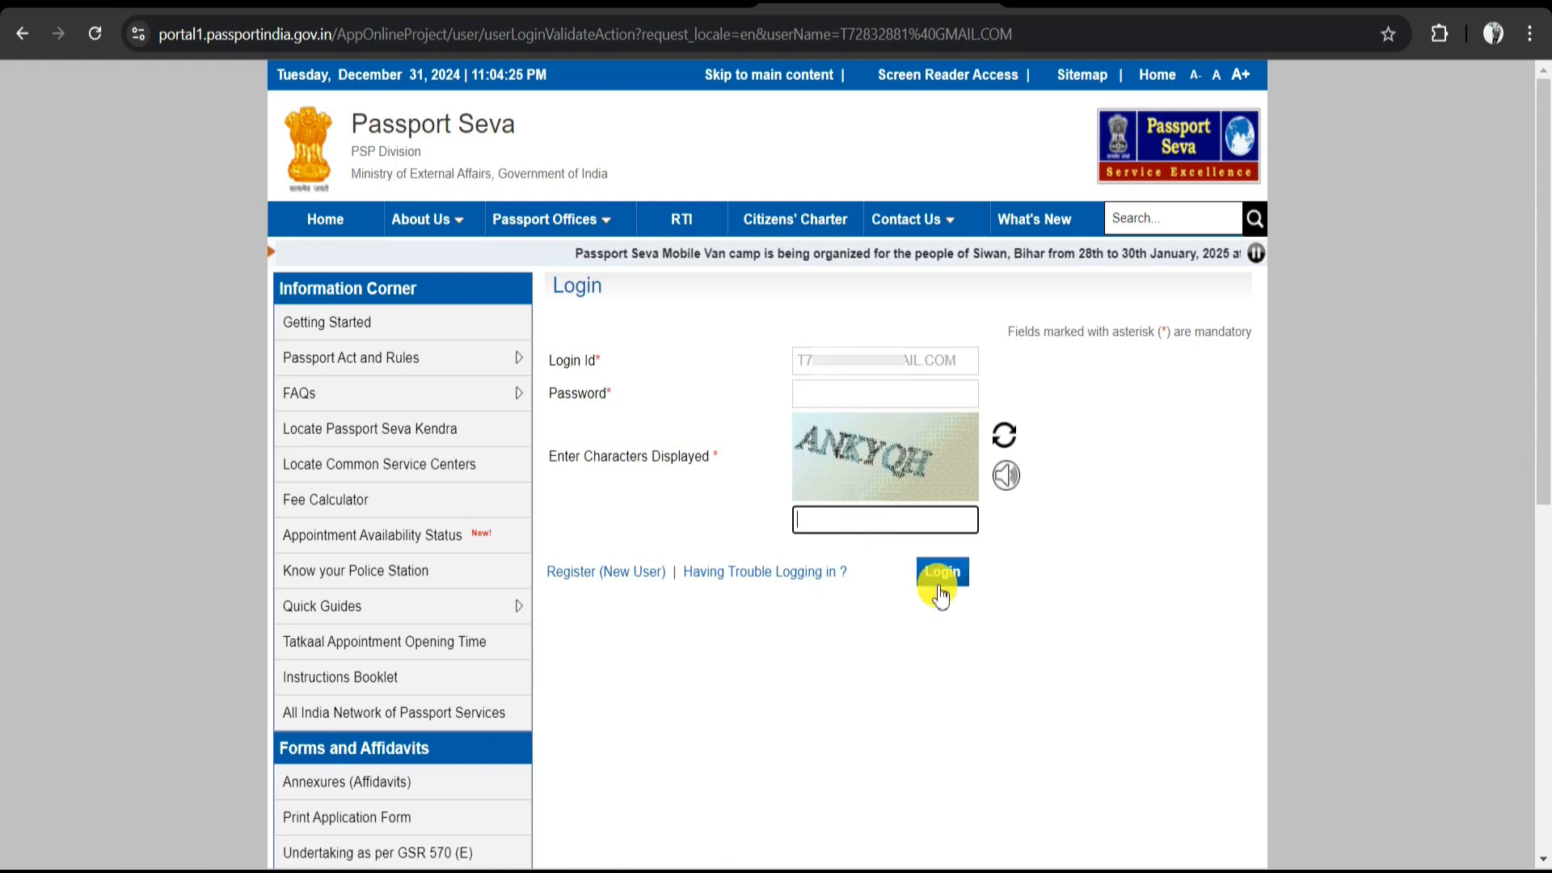
click(944, 572)
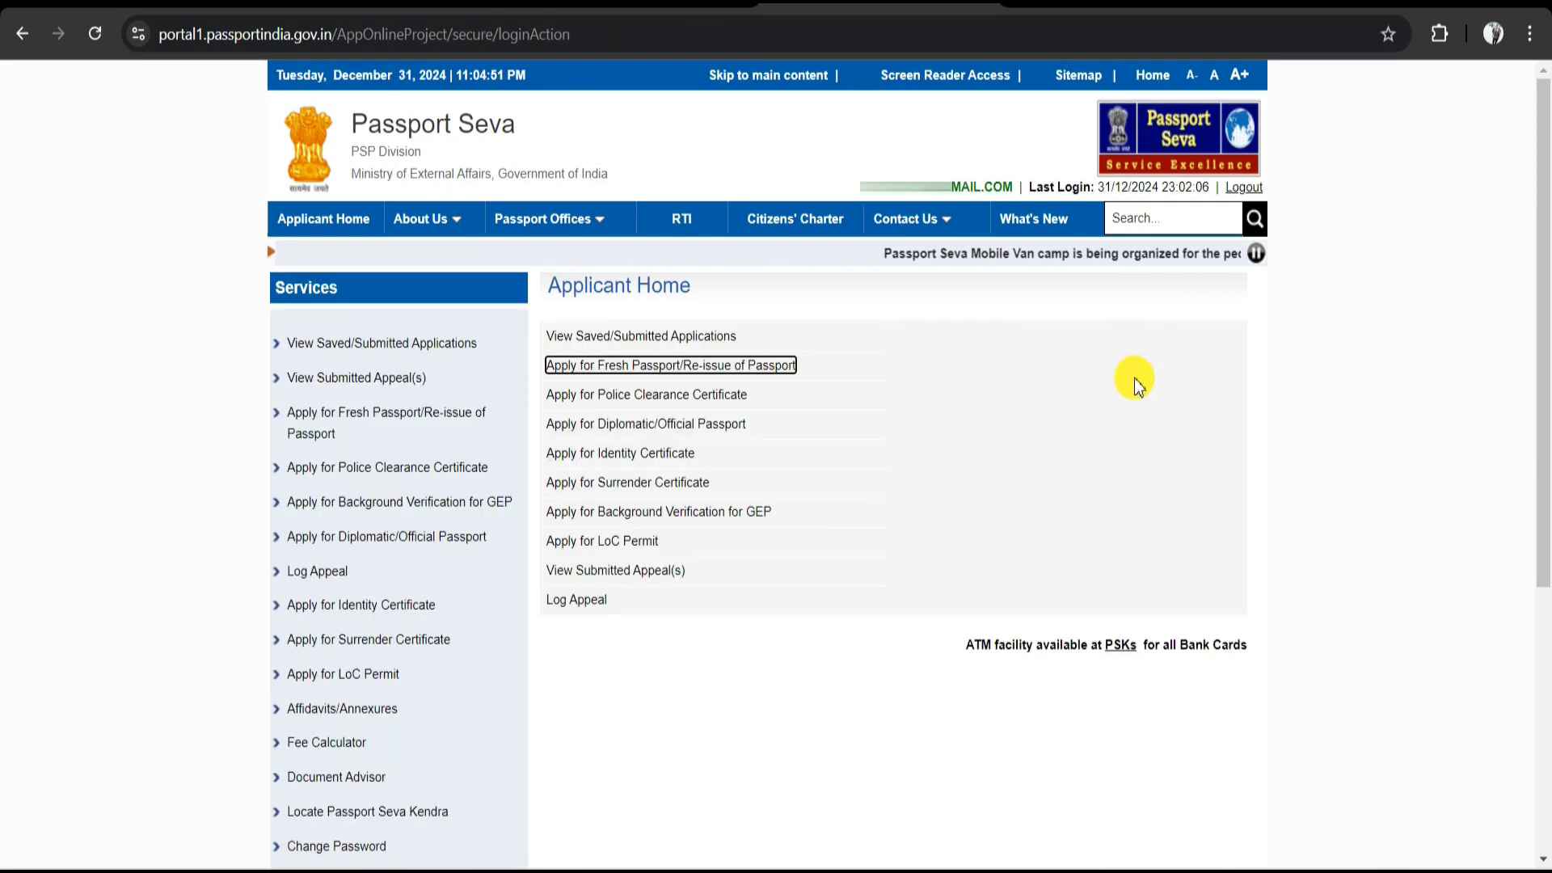
Open the online application form for a fresh passport or re-issue of passport
click(893, 183)
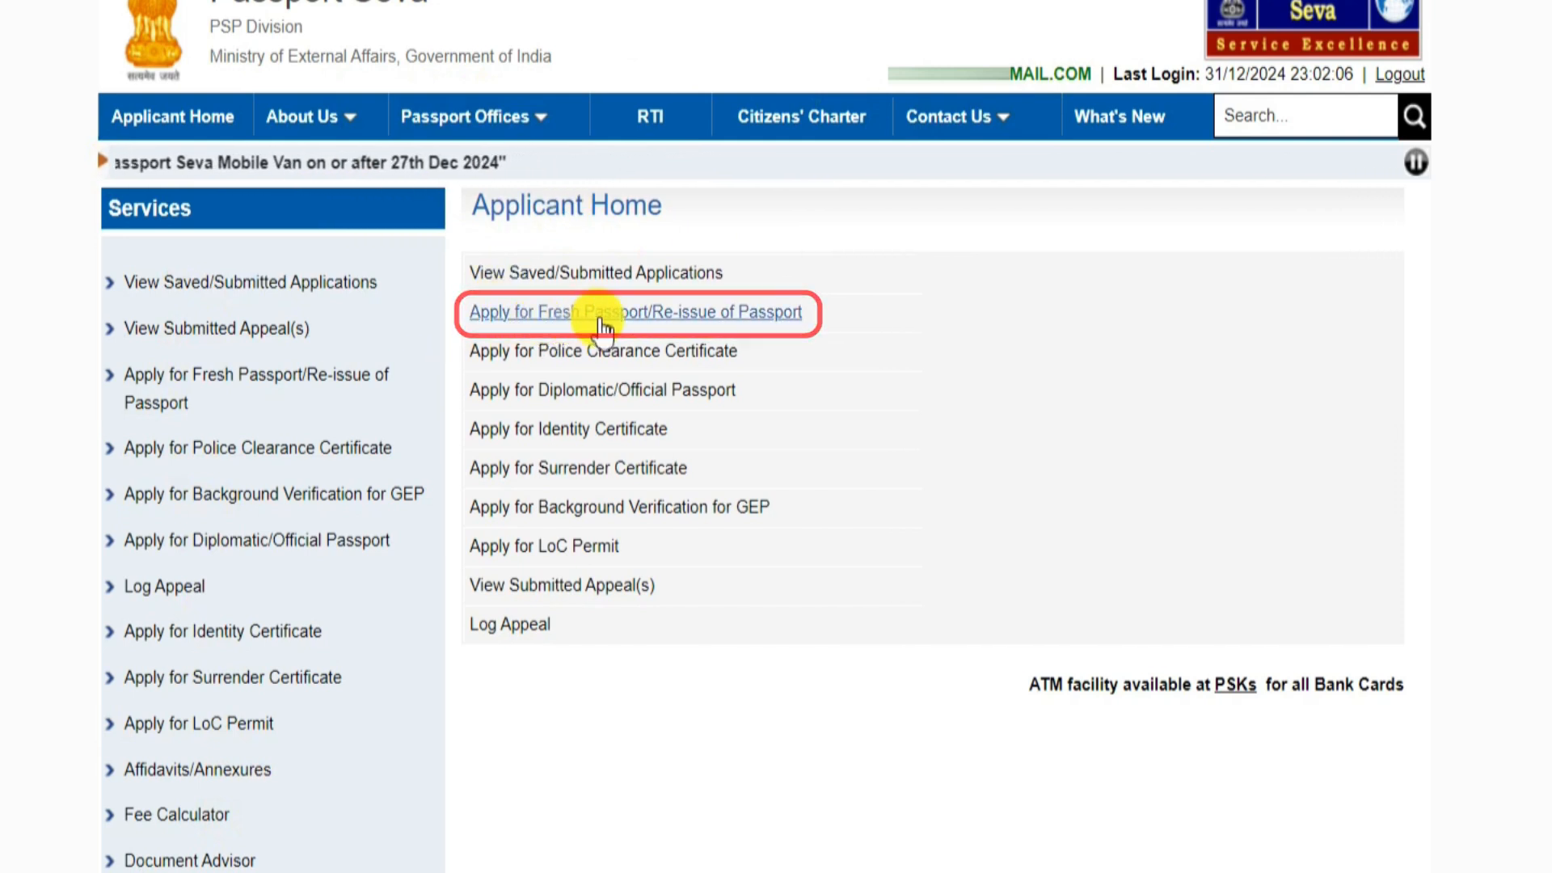
click(691, 322)
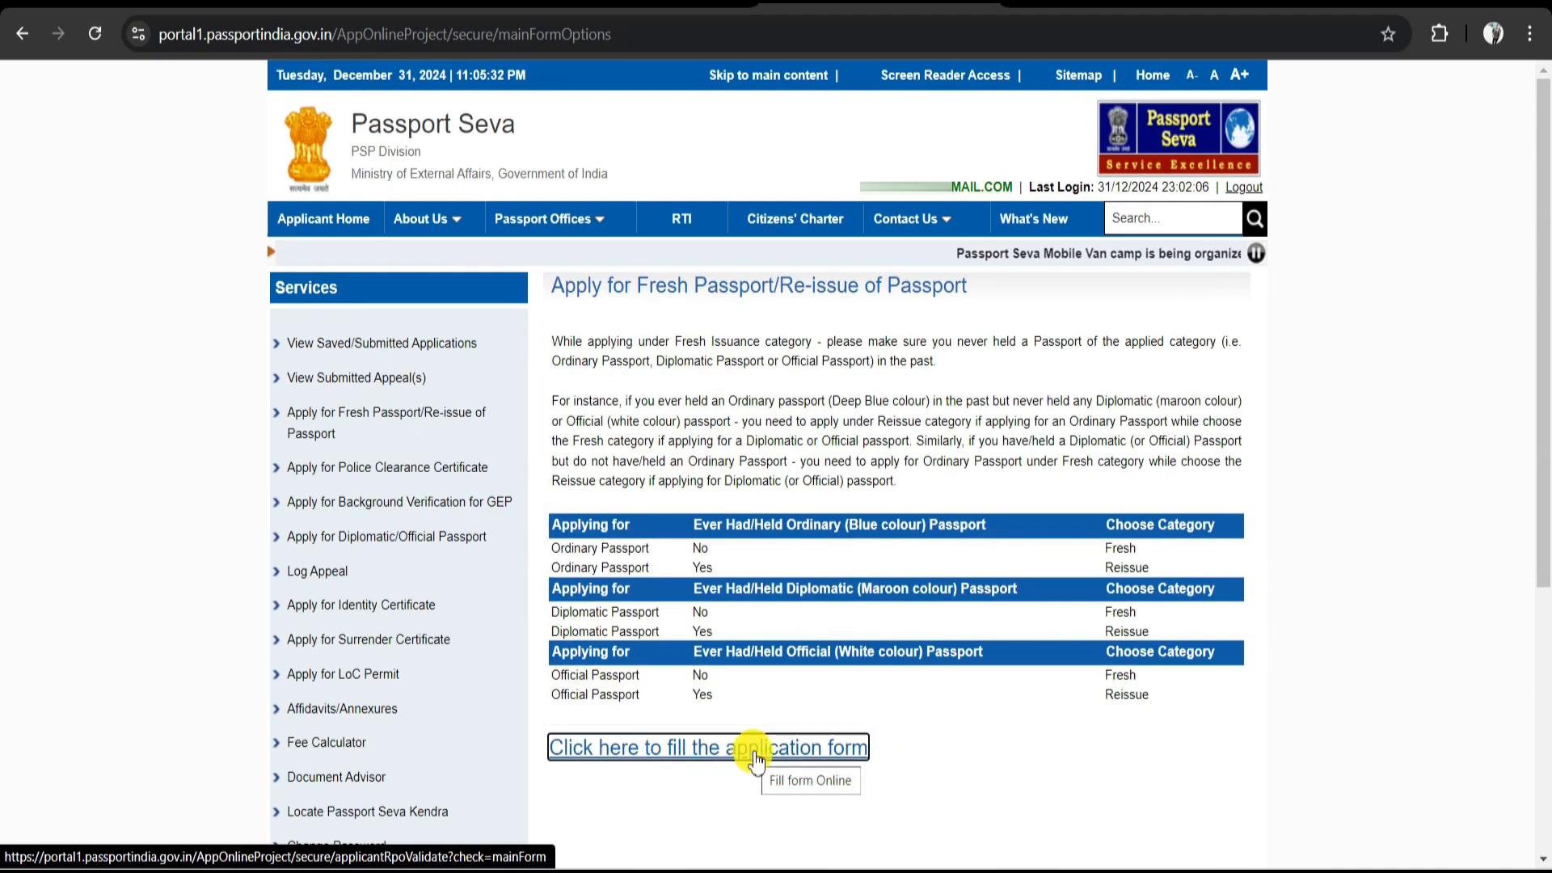
click(752, 757)
Select Bihar as the state and Gaya as the district for the RPO, and continue to the passport type page
click(956, 531)
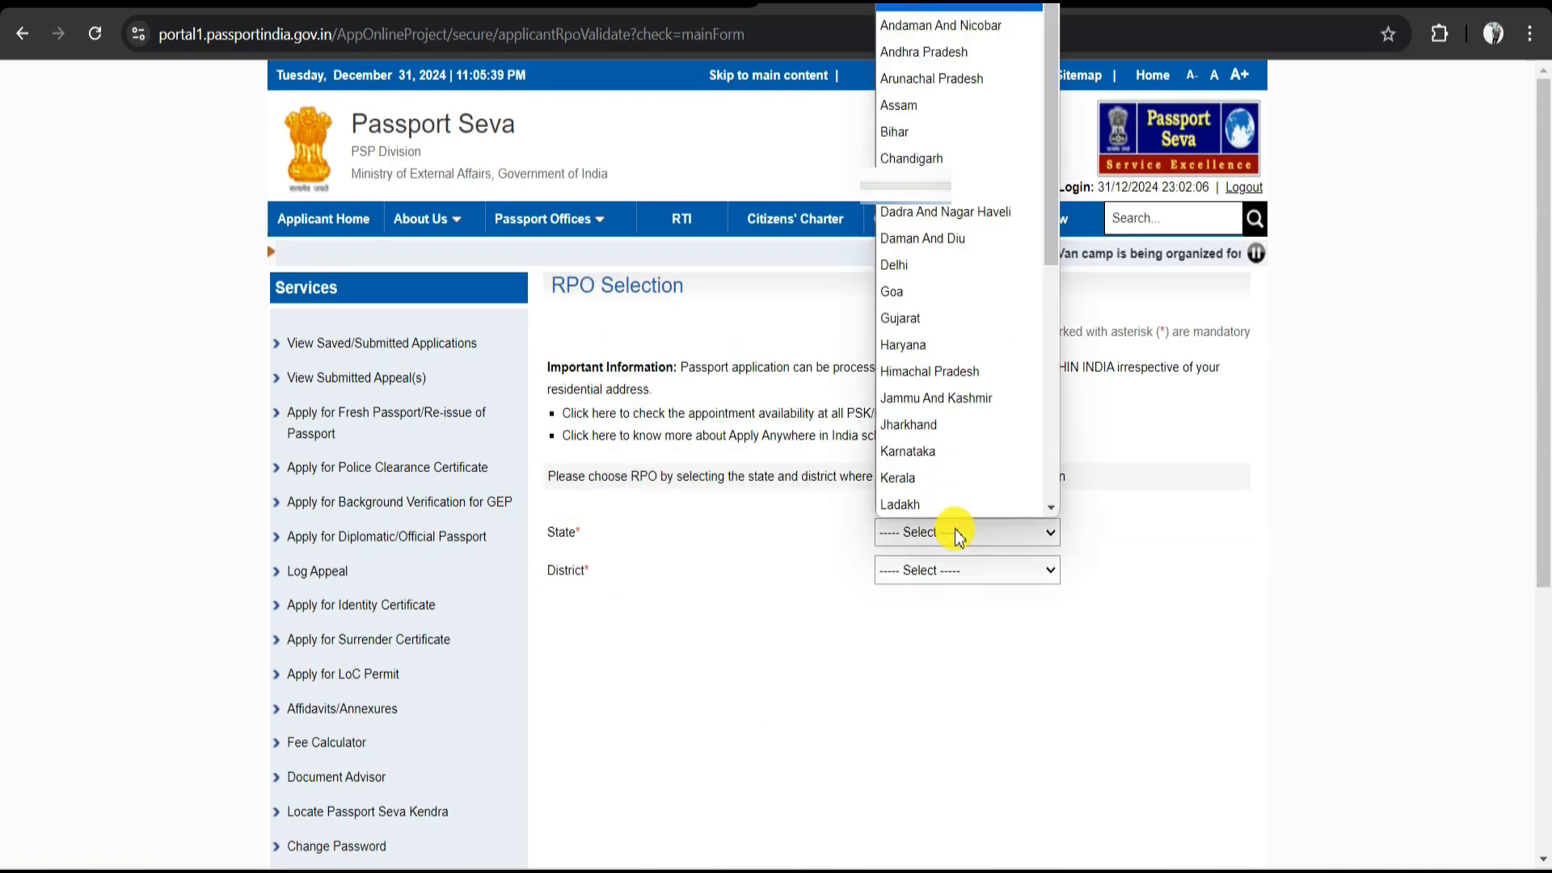
key(b)
click(942, 570)
key(g)
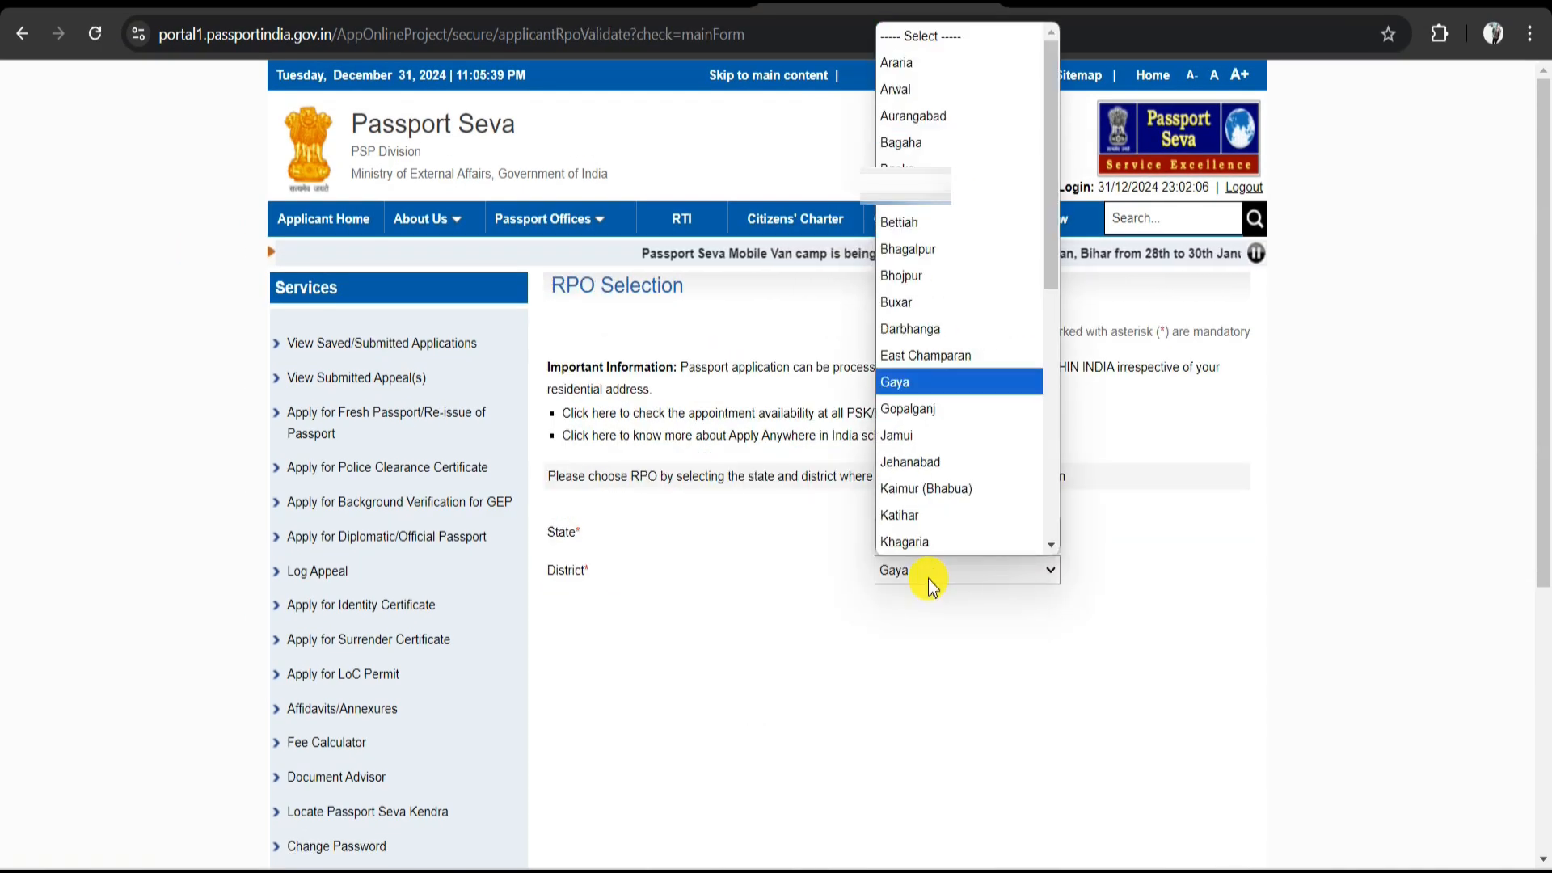
key(Return)
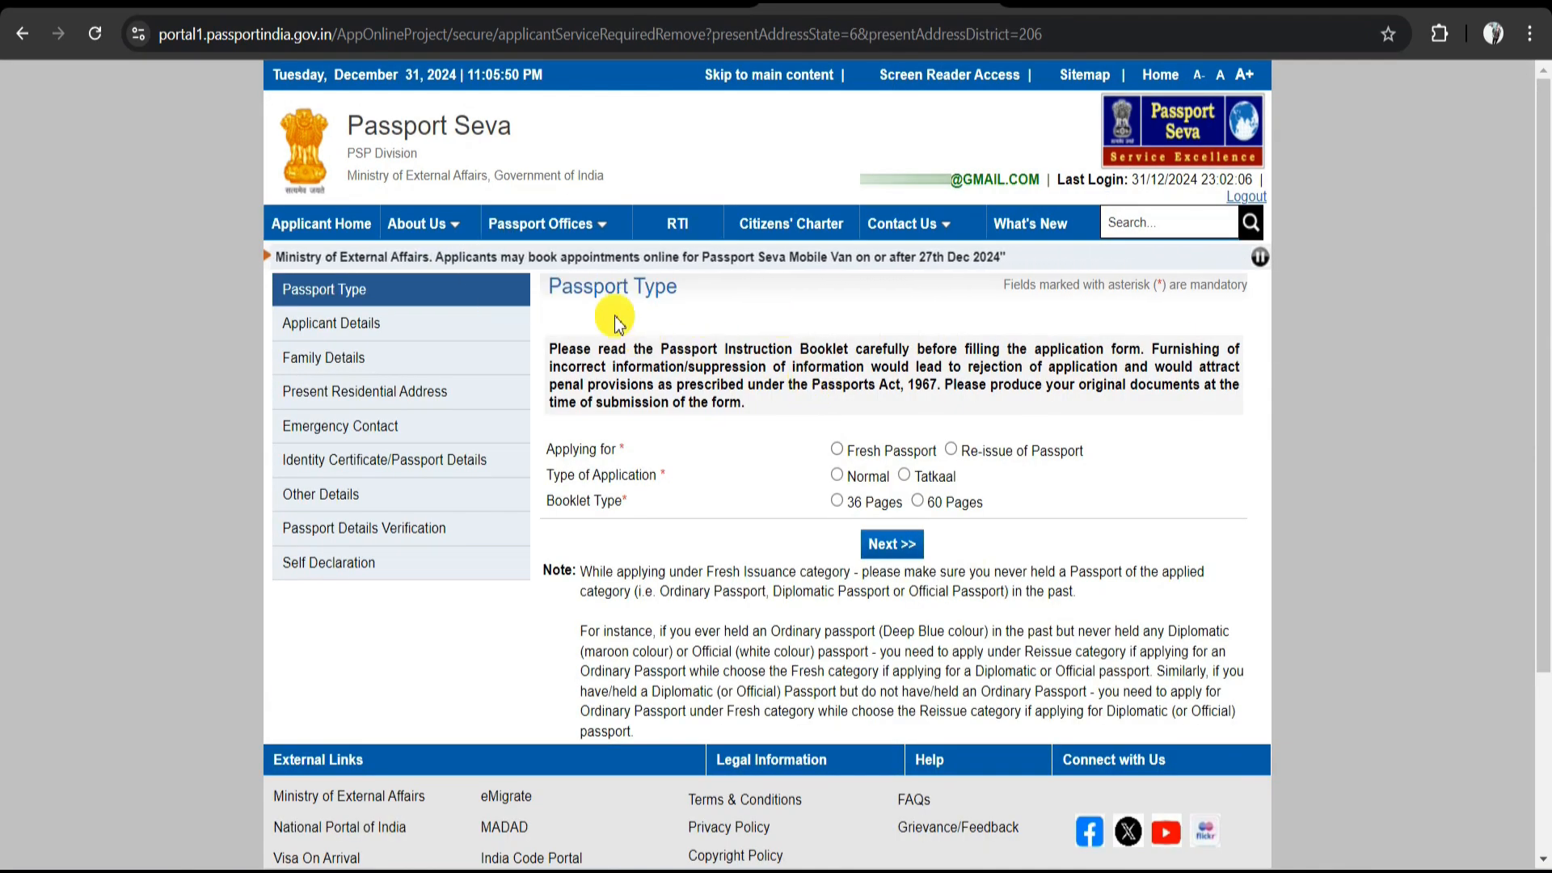
Set the passport type to Fresh Passport, Normal application and 36 Pages booklet, and continue to the applicant details
drag(577, 287, 660, 289)
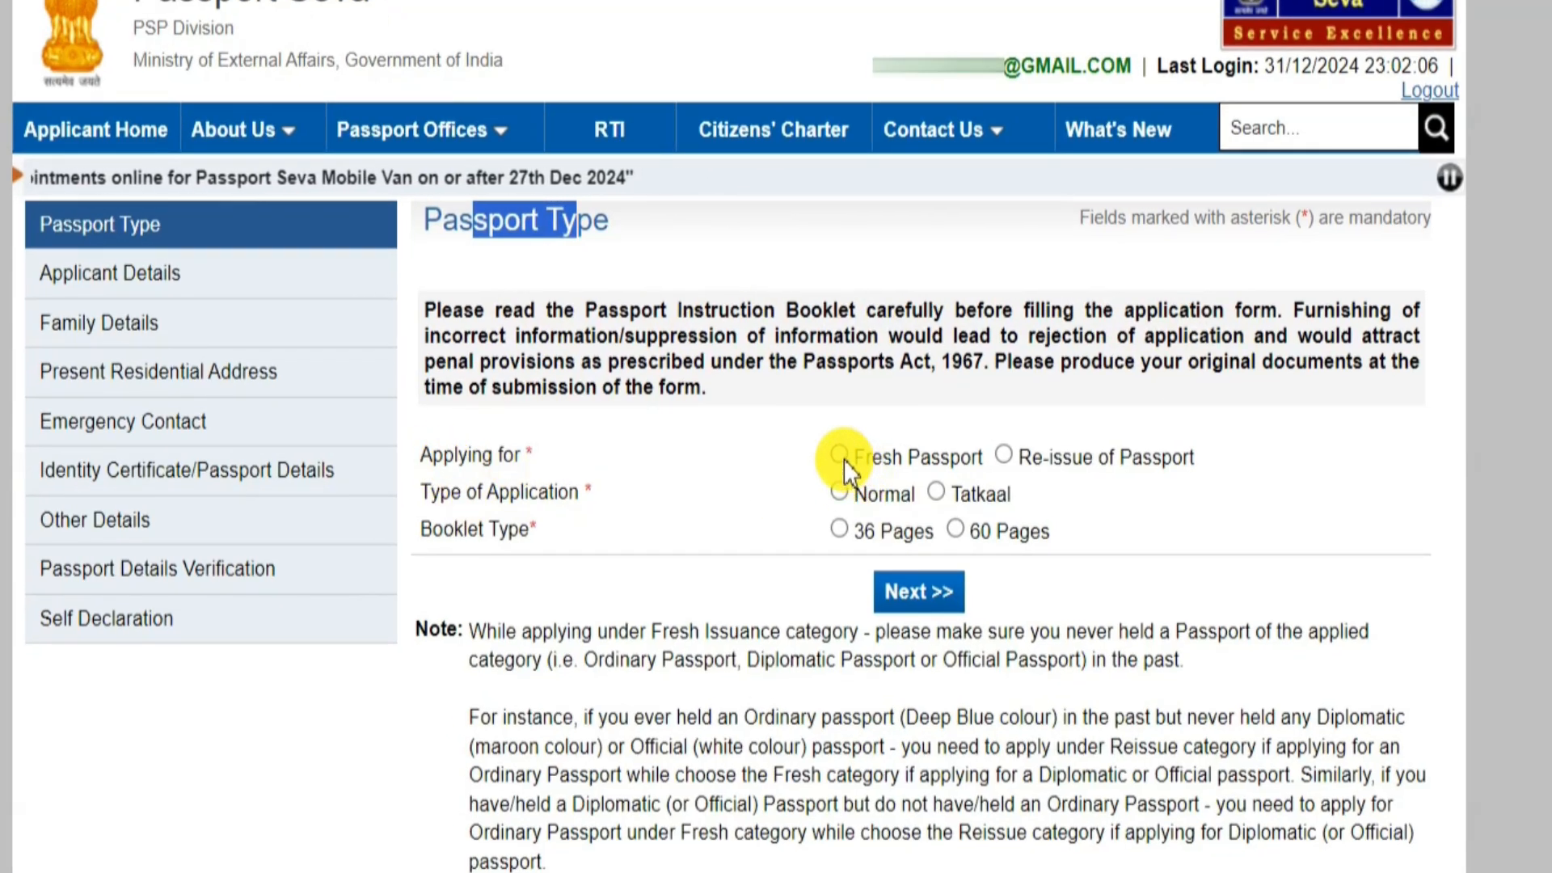
click(842, 458)
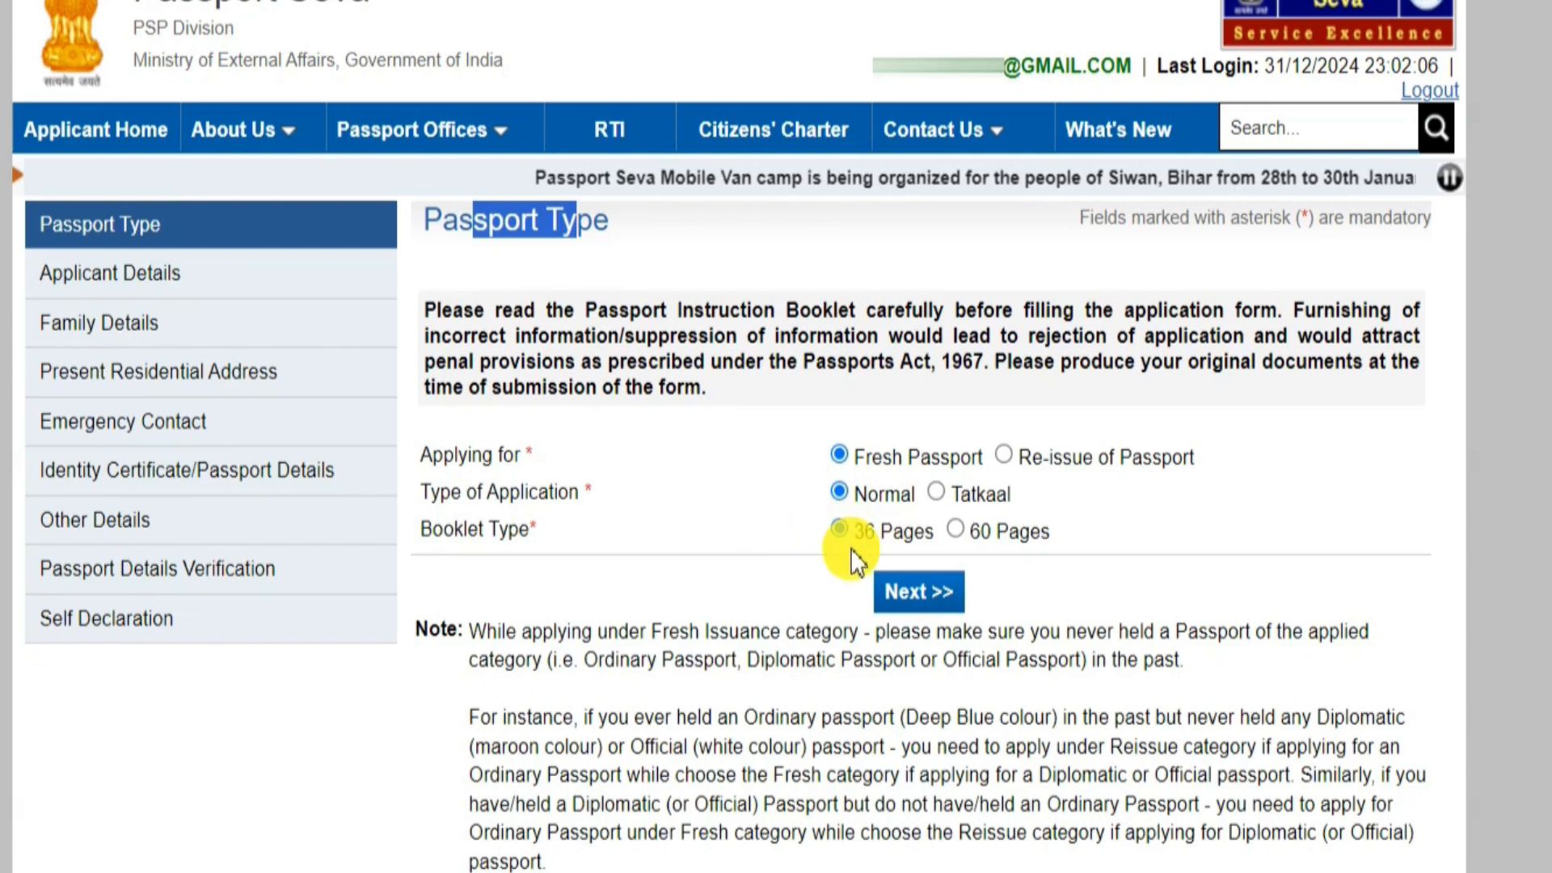
click(839, 528)
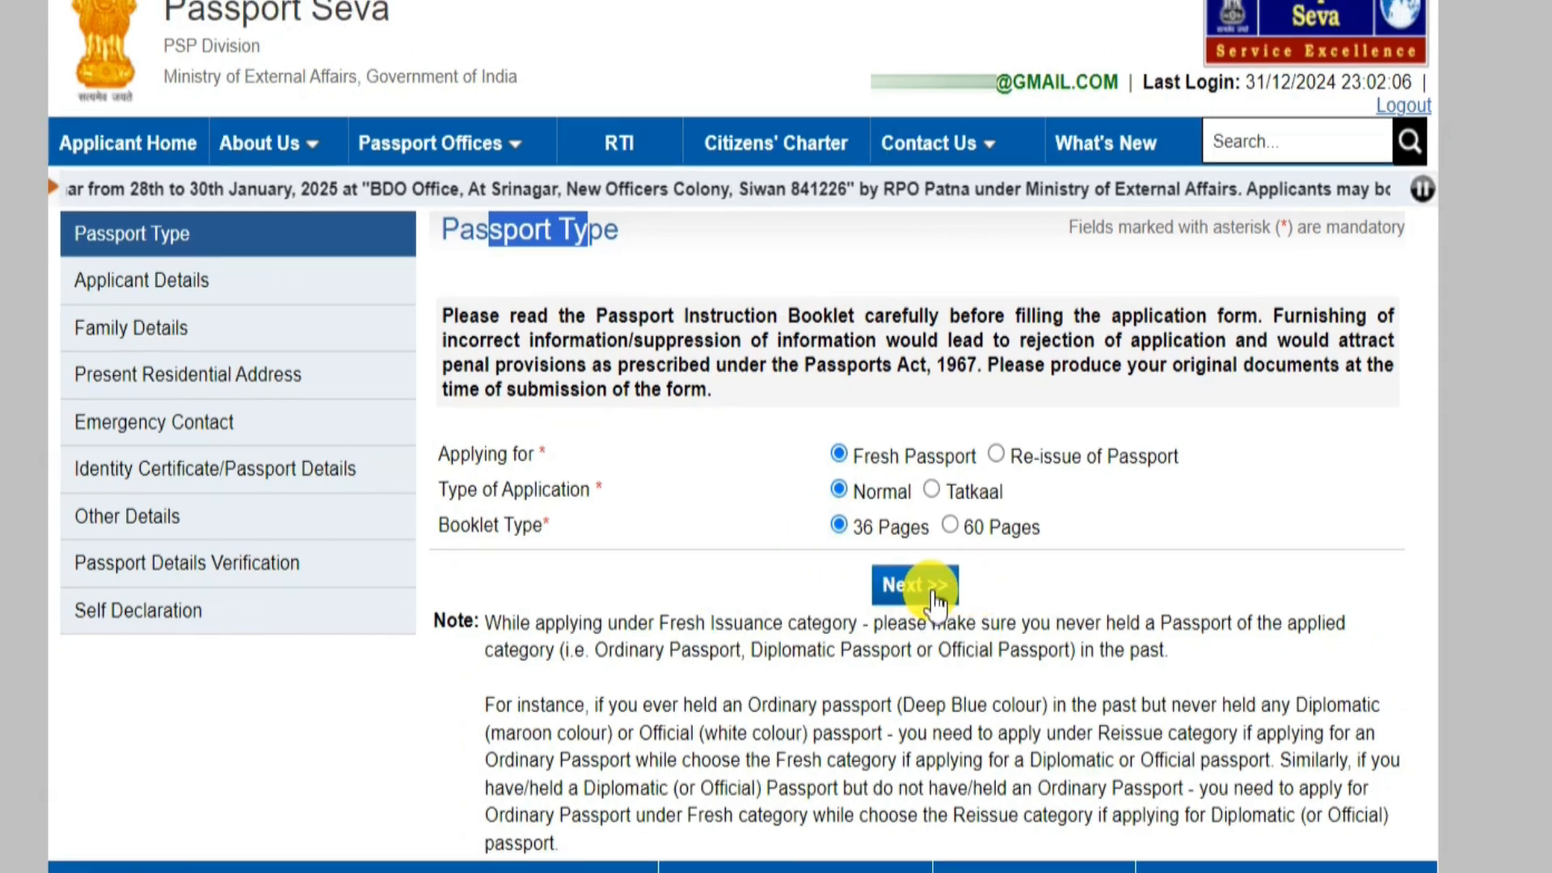
click(937, 604)
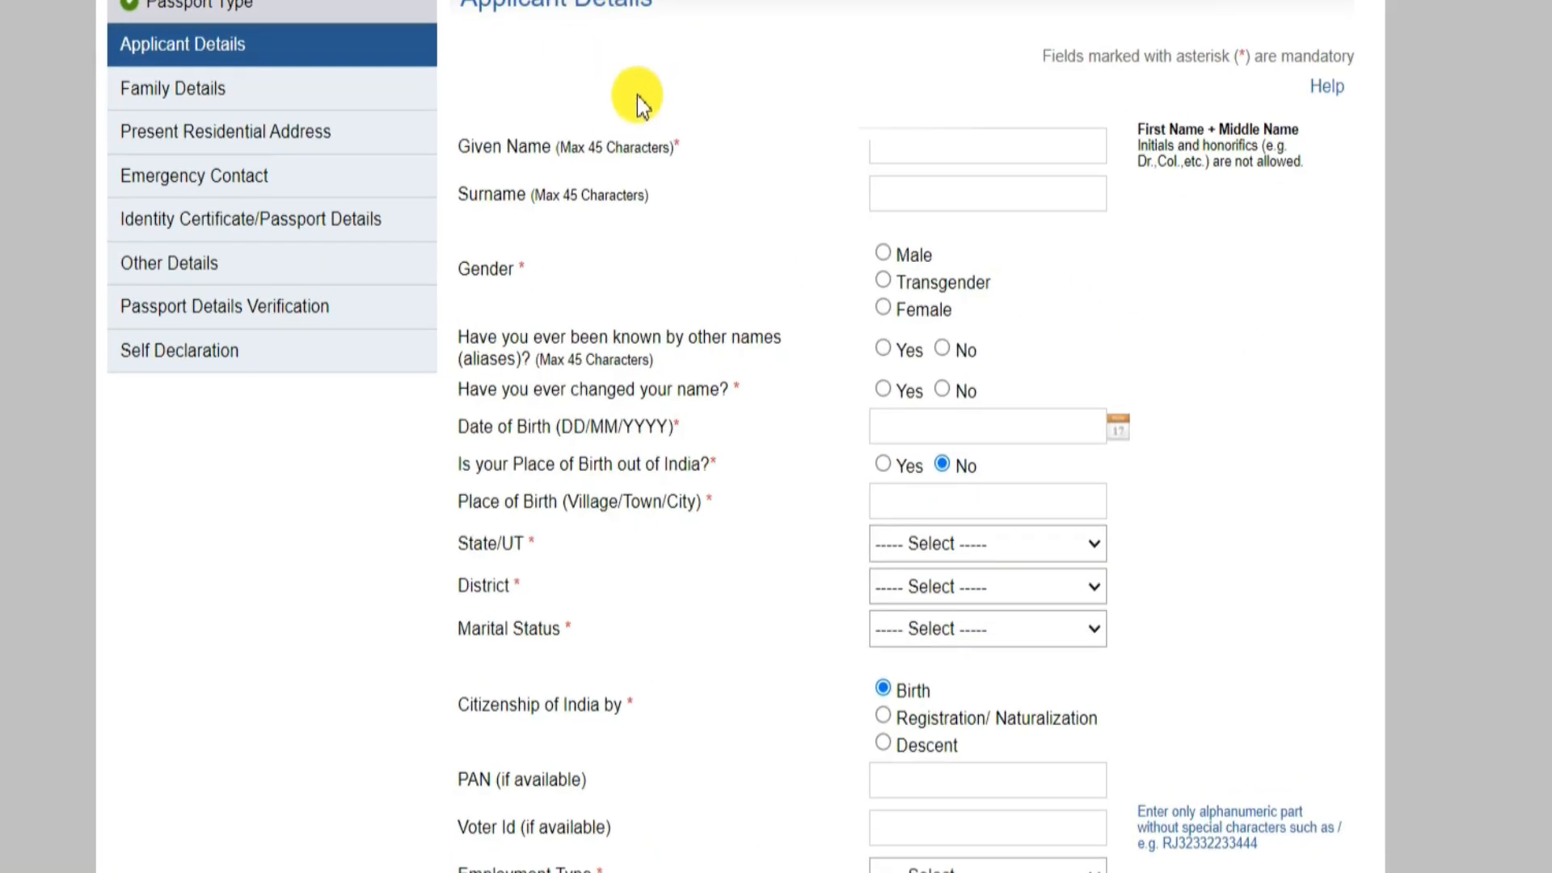
Go through the given name and surname fields, set gender to Male, and answer No to aliases and changed name
click(933, 147)
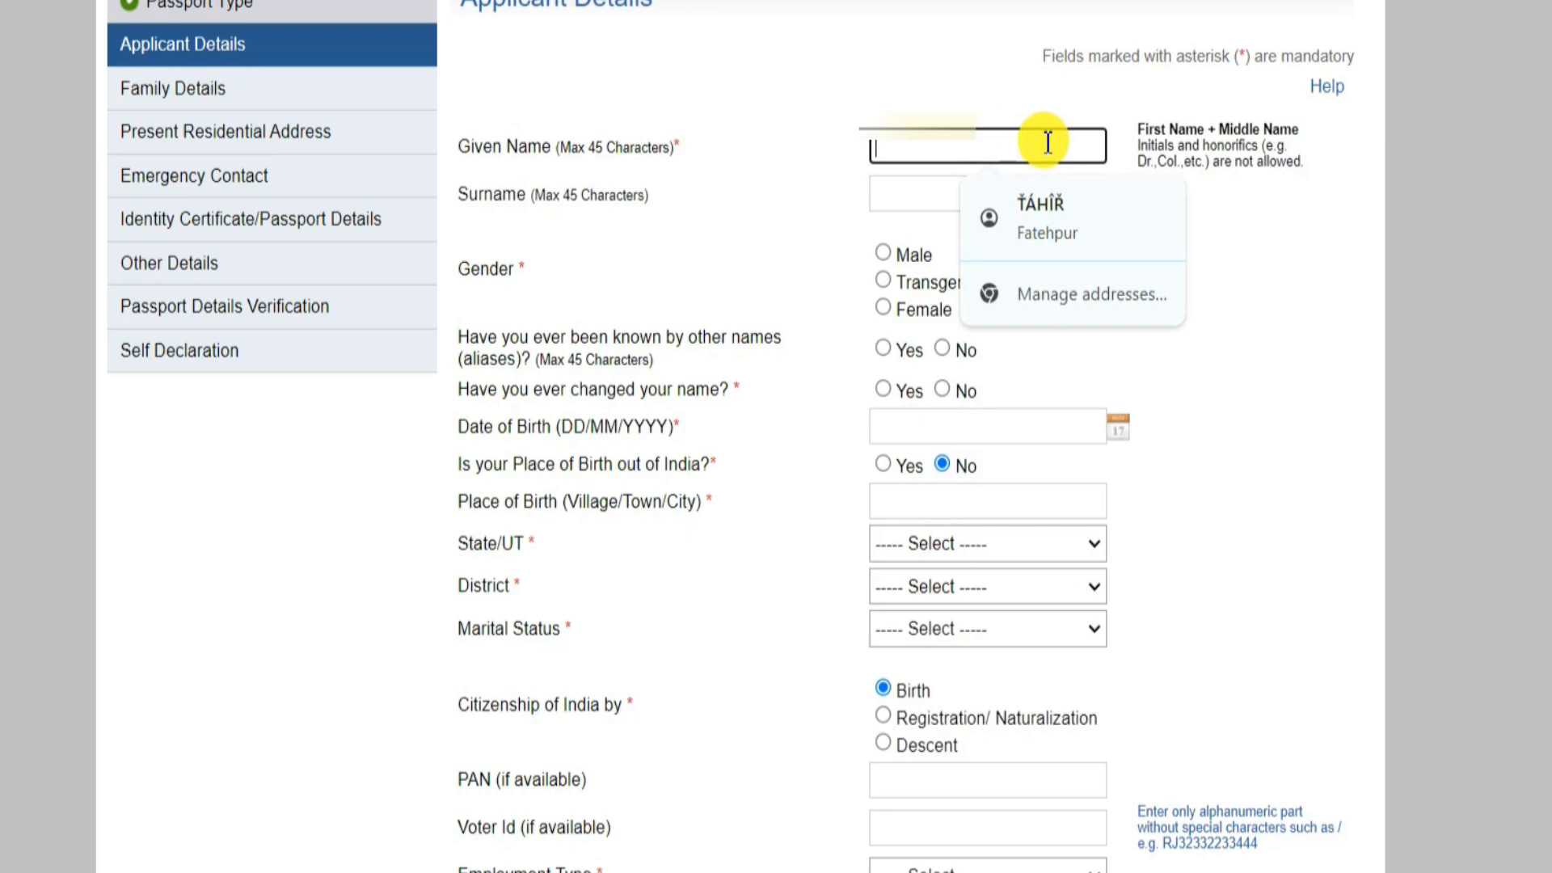
click(904, 198)
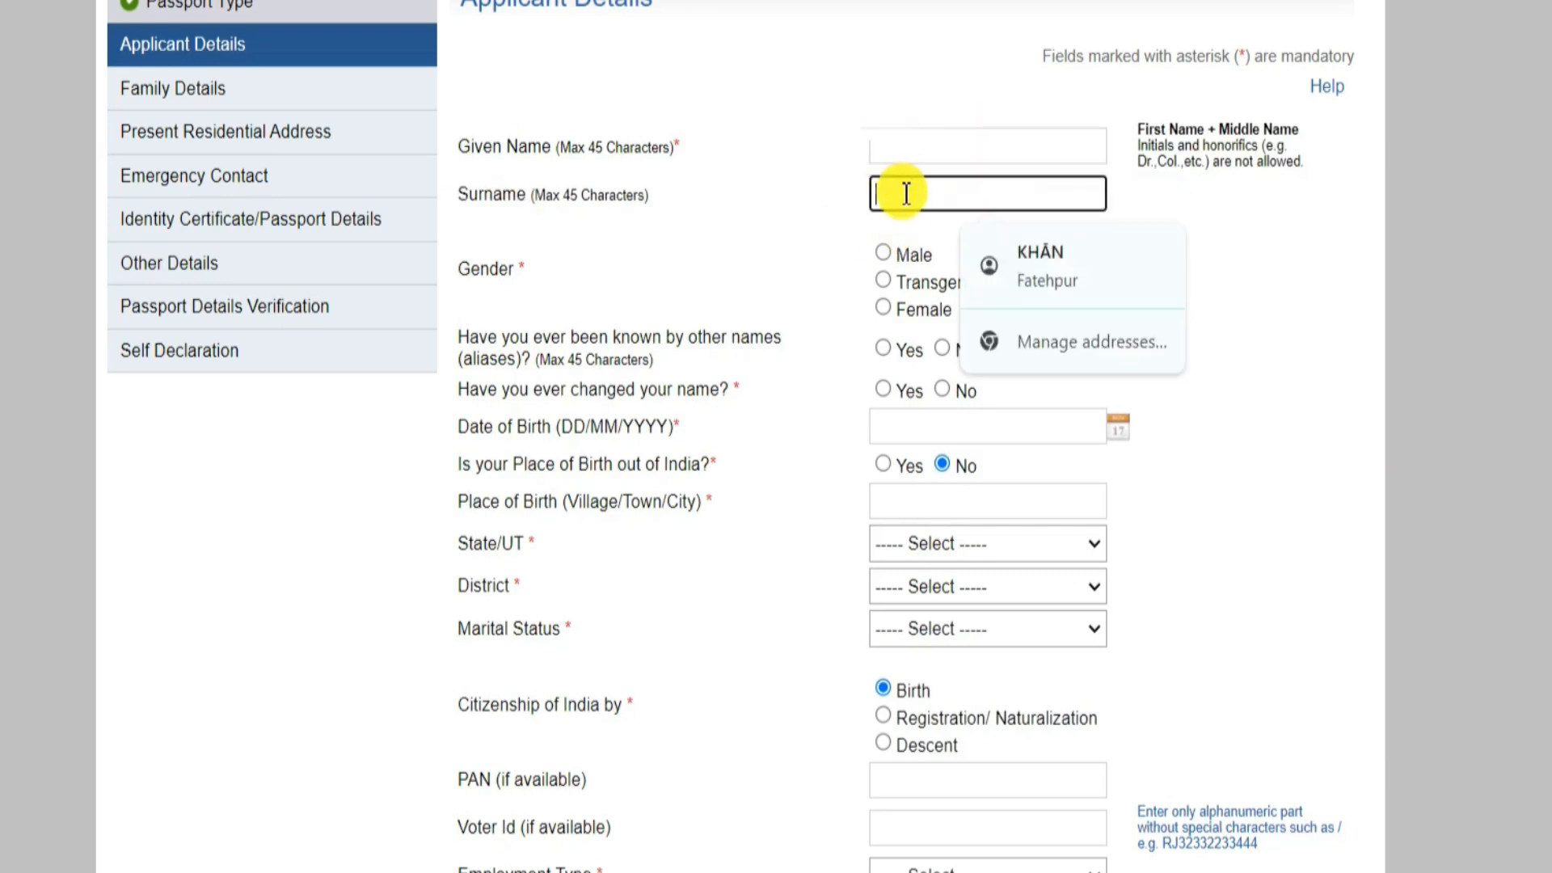
click(886, 251)
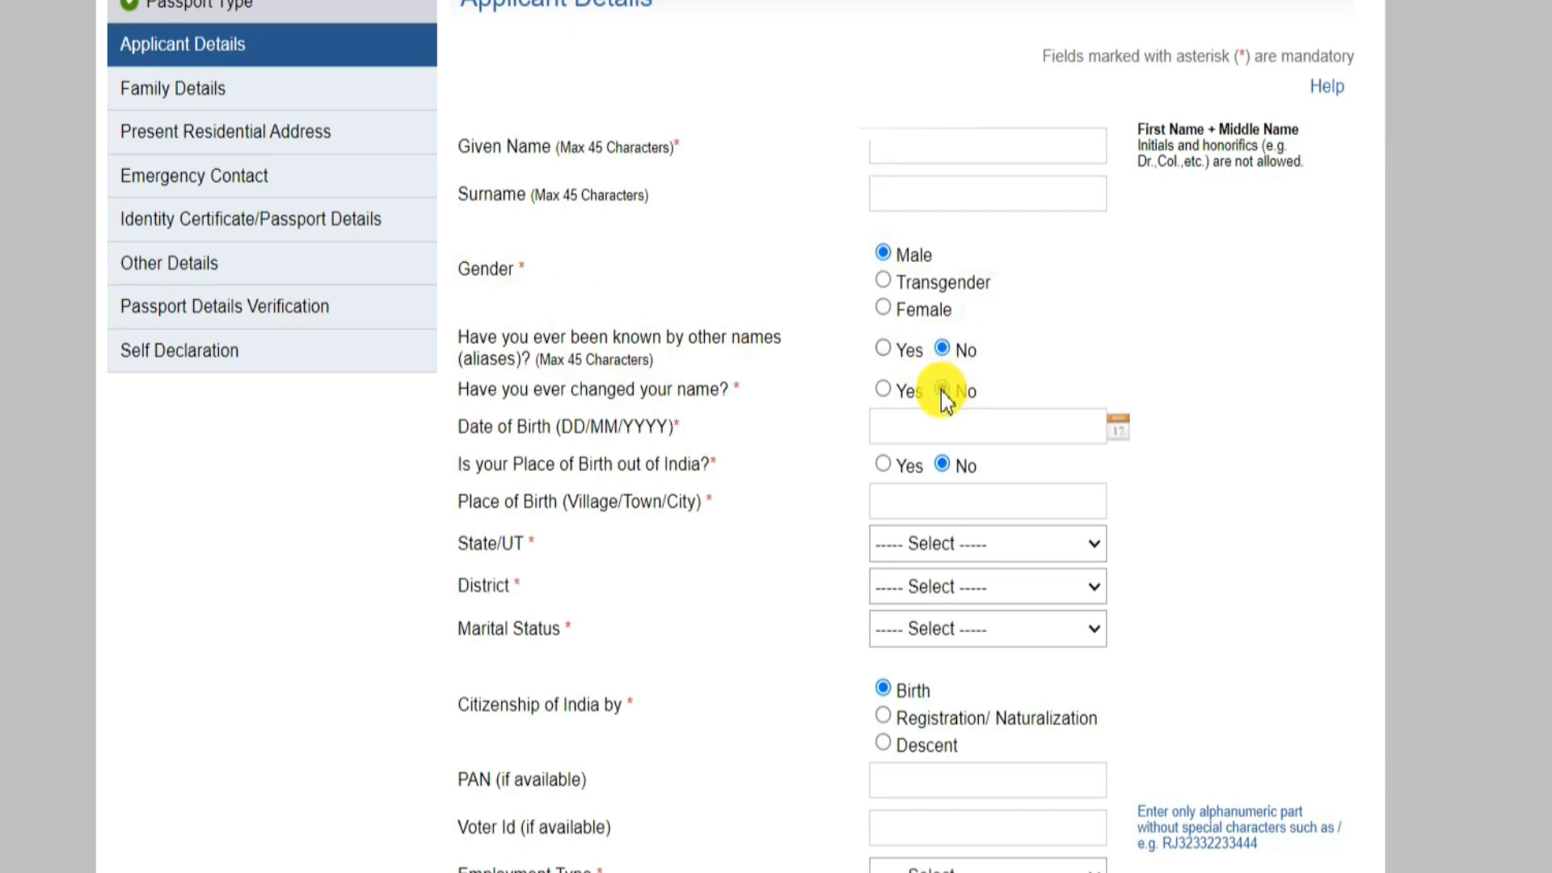
click(943, 390)
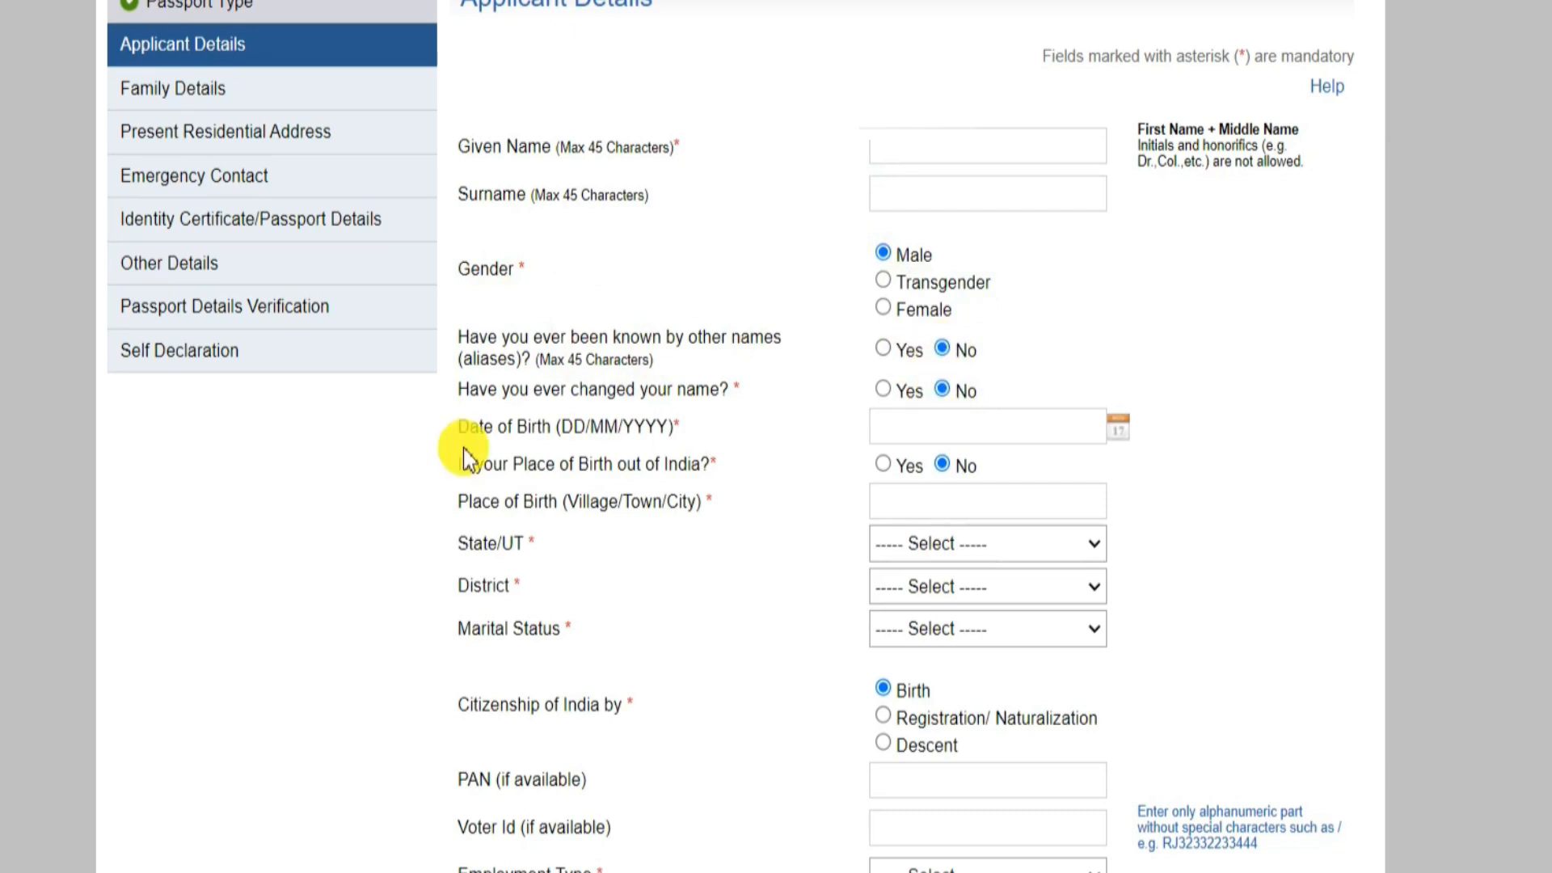
Choose the applicant's date of birth in the calendar by year, month and day
click(1125, 432)
click(1049, 475)
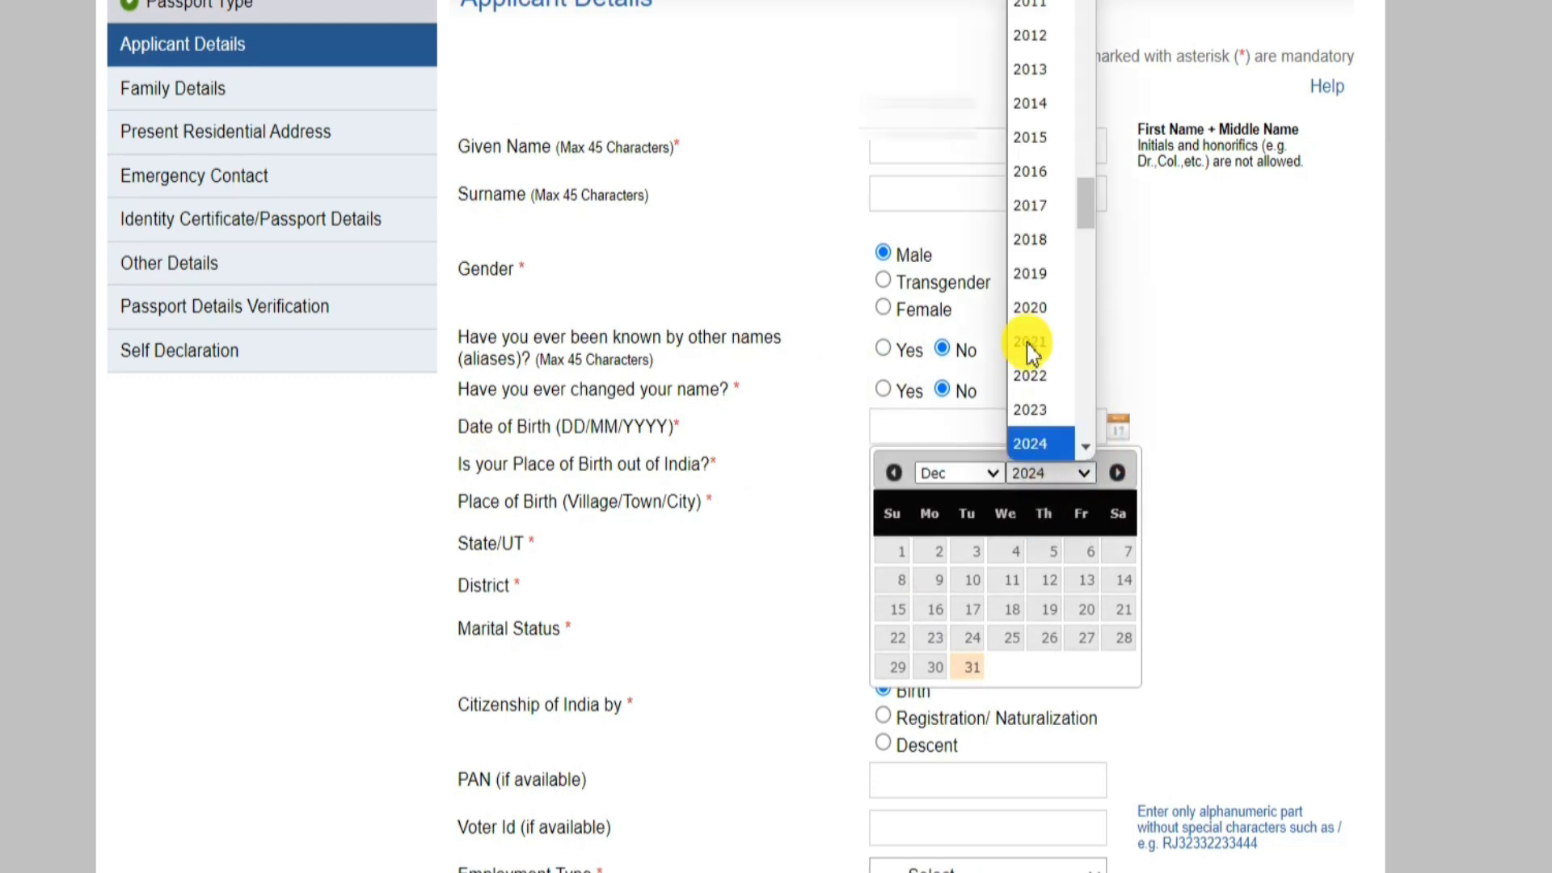
click(1030, 104)
click(959, 472)
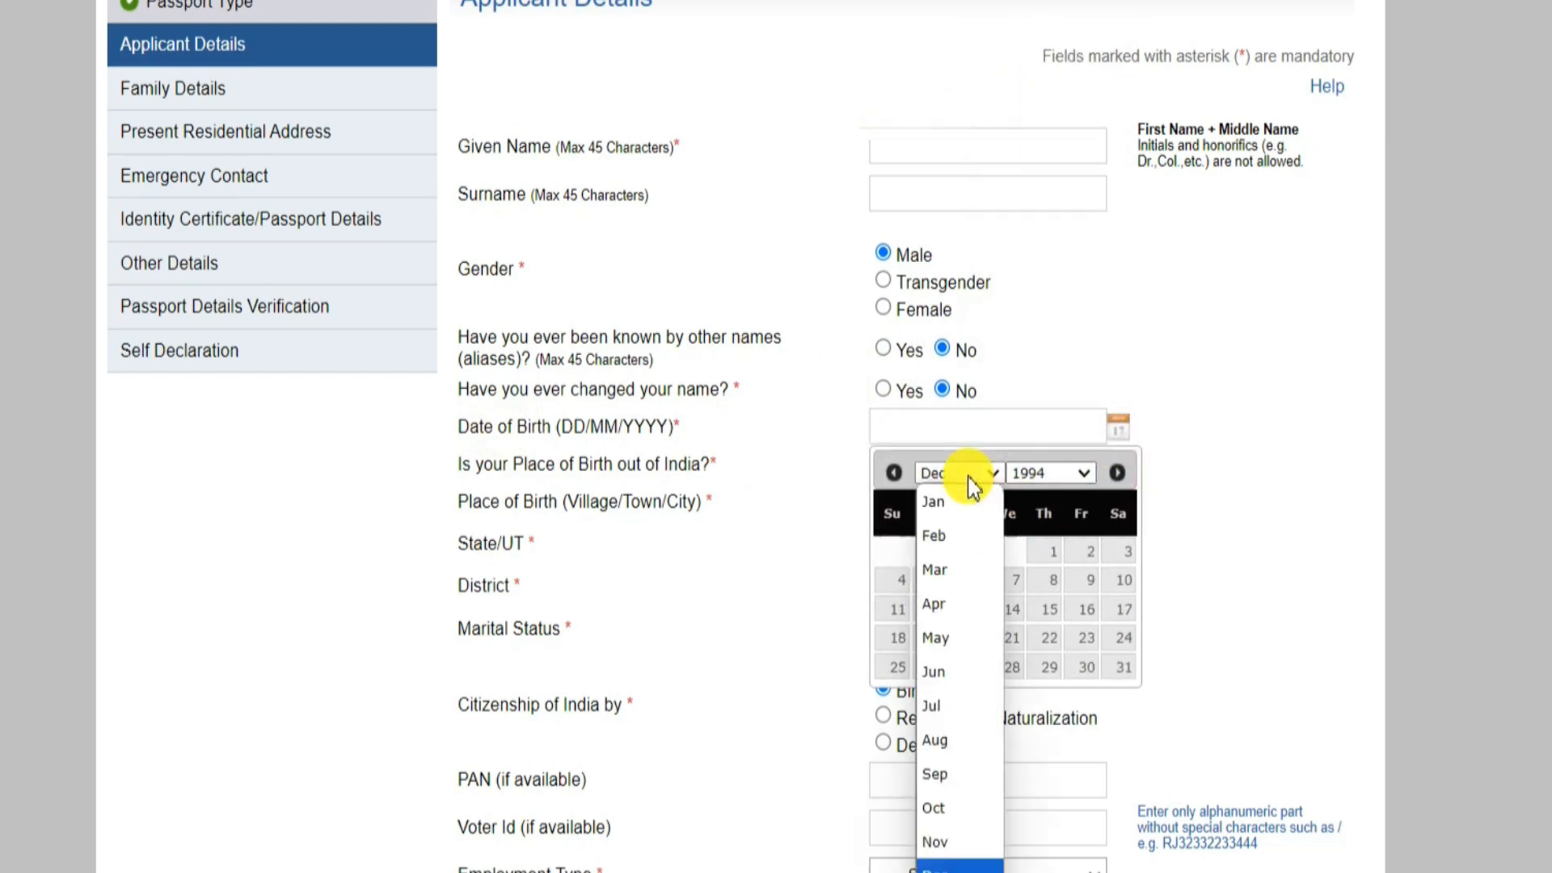
click(942, 704)
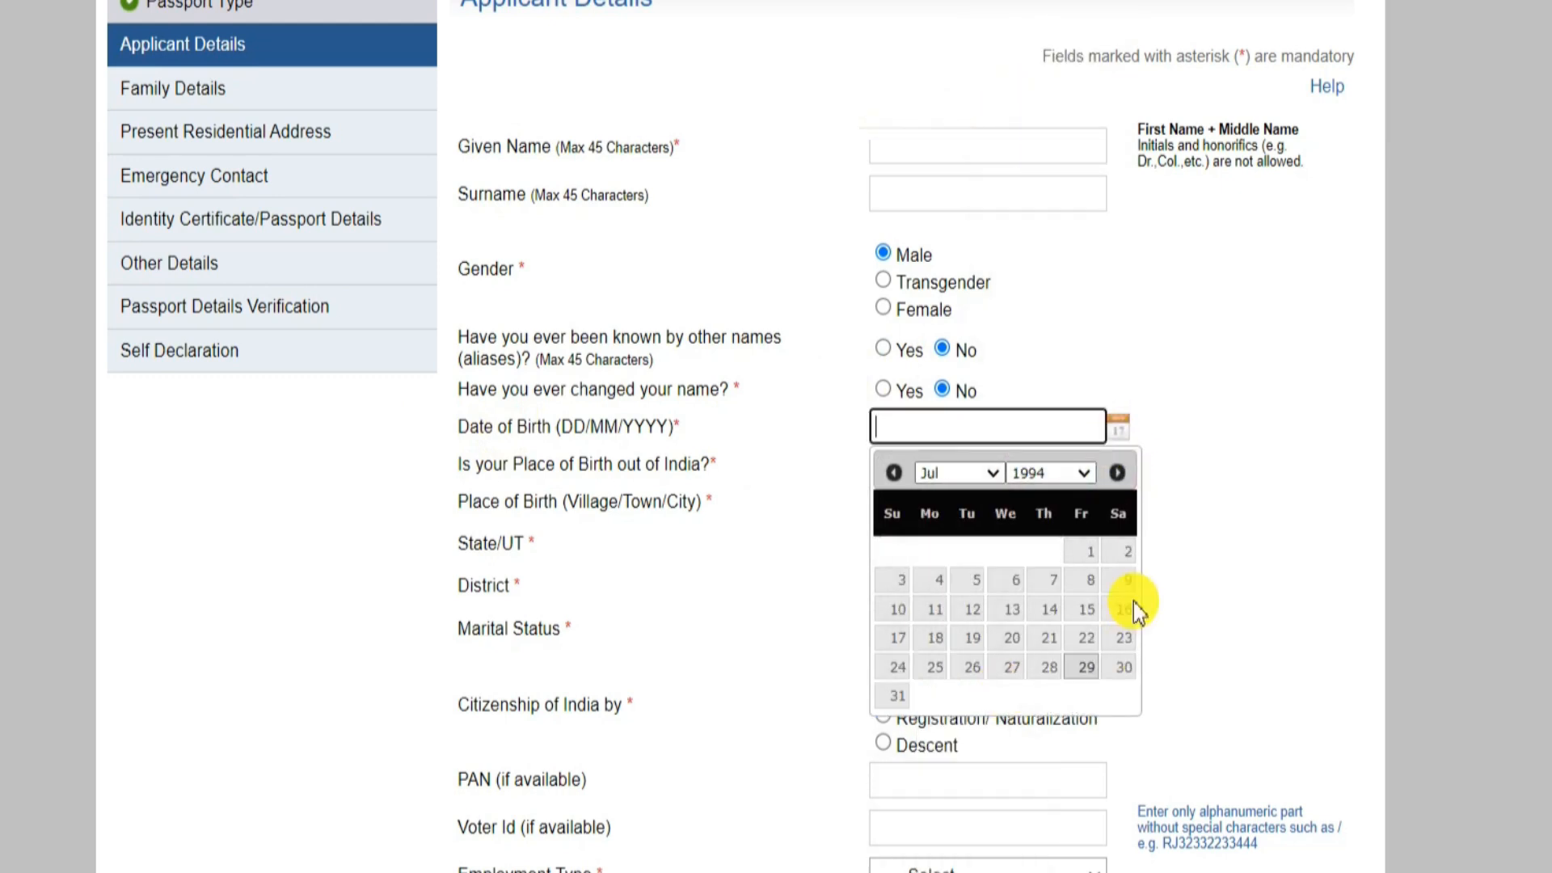
click(1053, 647)
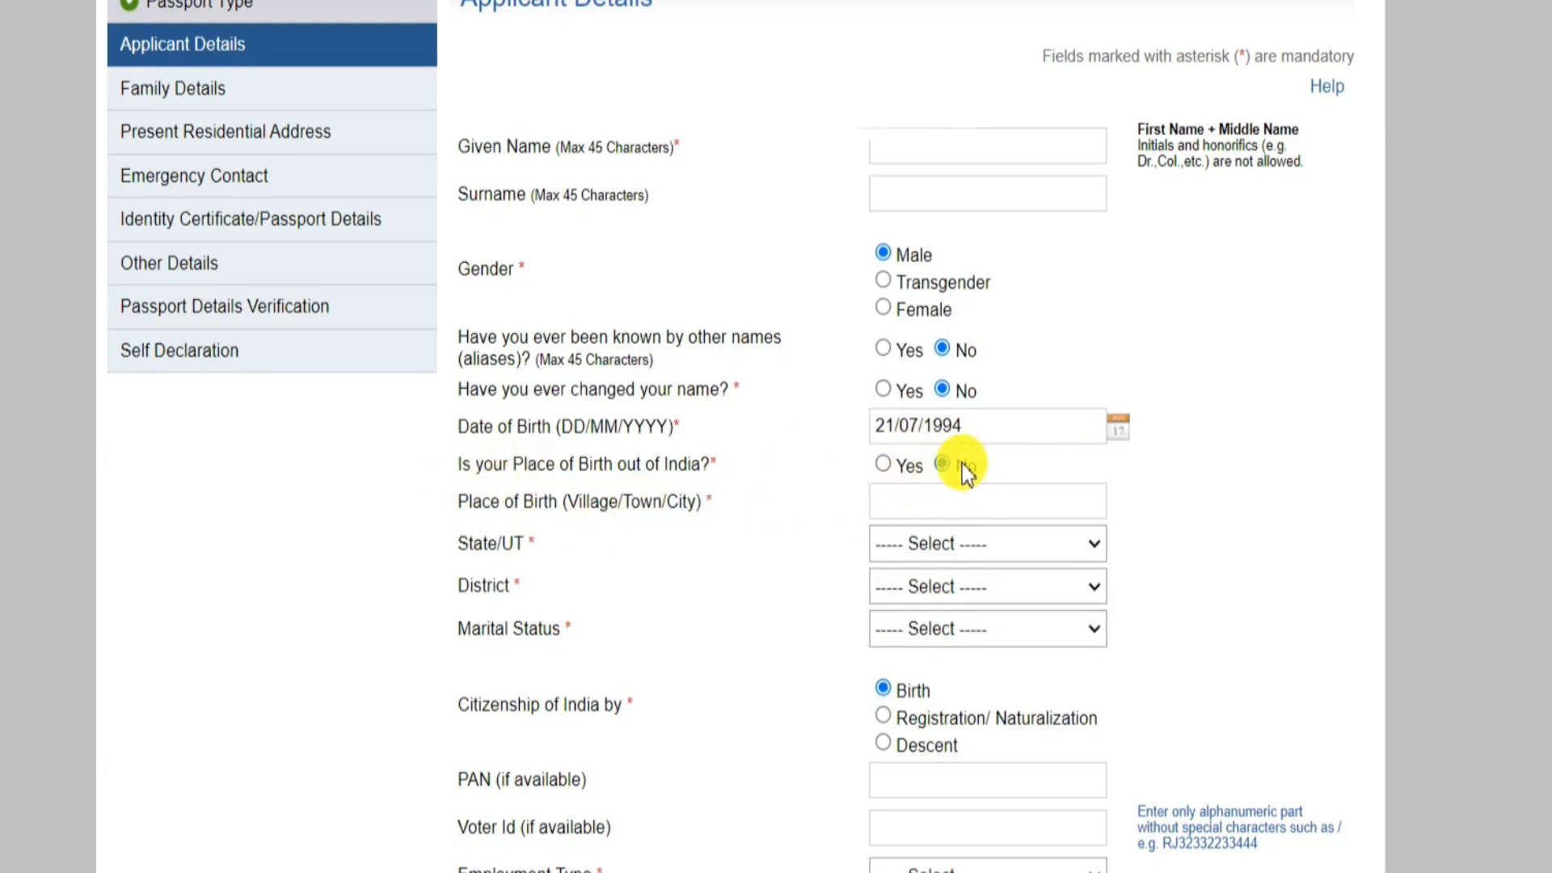
Go through the place of birth field and set the birth state to Bihar and district to Gaya
click(904, 497)
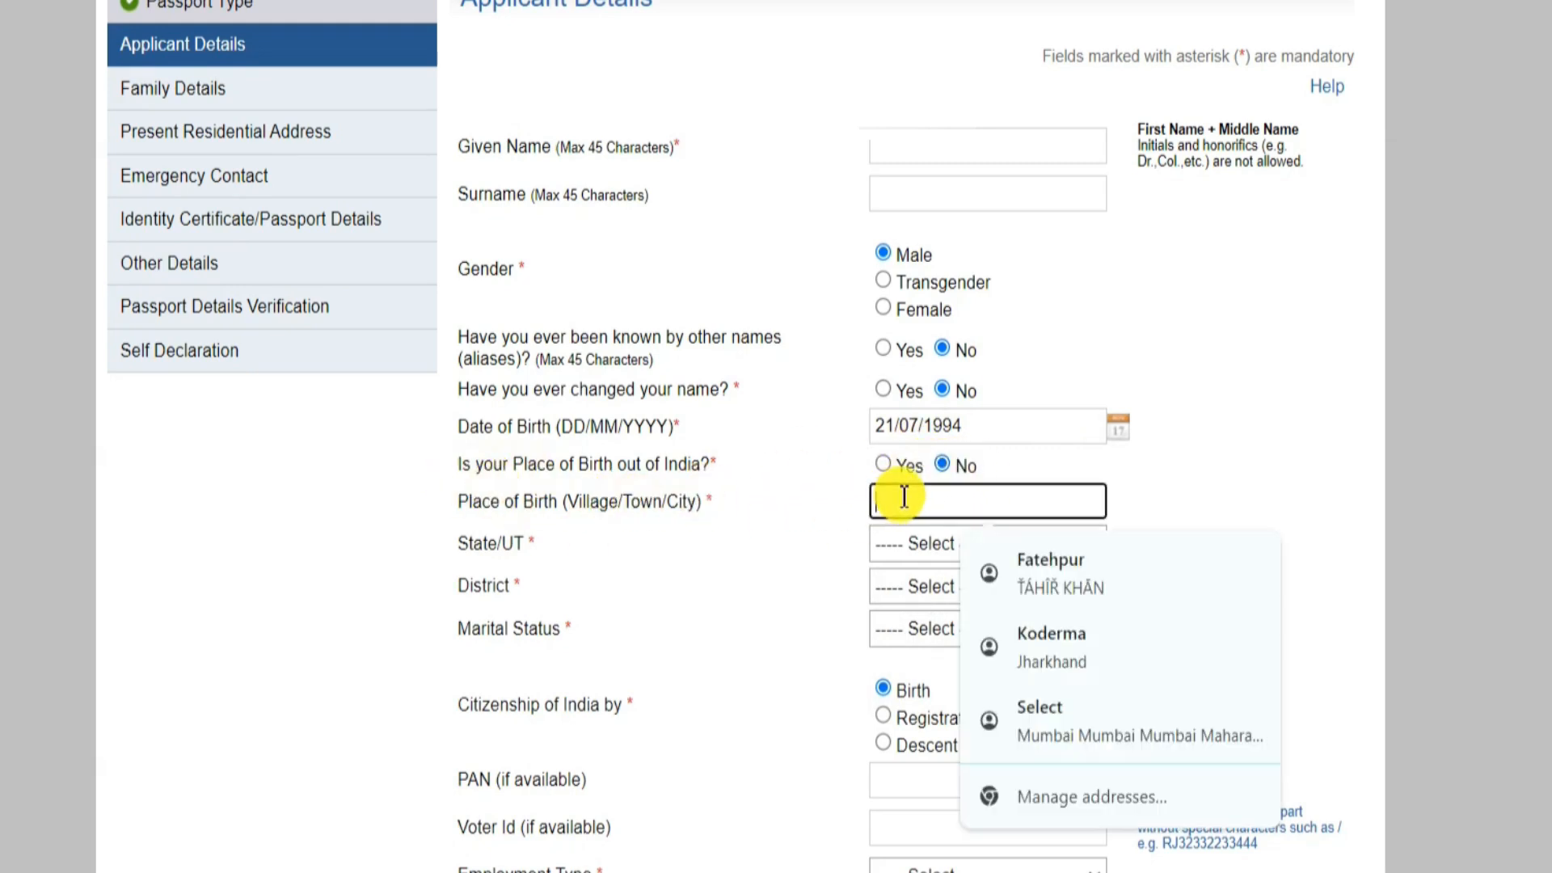
click(897, 546)
click(899, 4)
click(889, 580)
scroll(905, 368, down, 1)
click(903, 278)
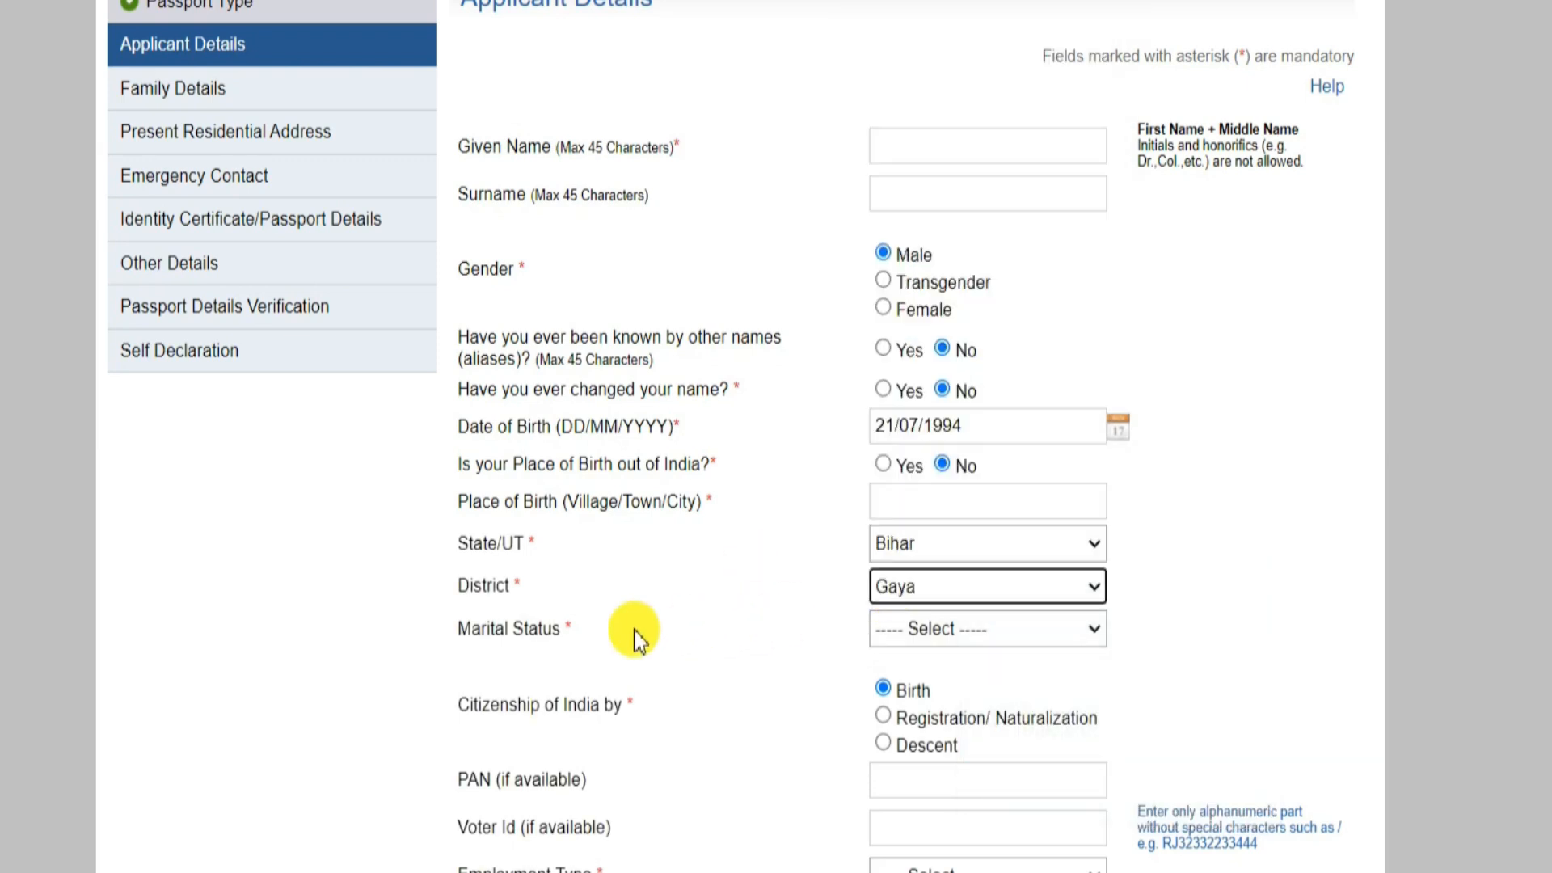
Set the marital status to Single and the citizenship of India to Birth
click(946, 632)
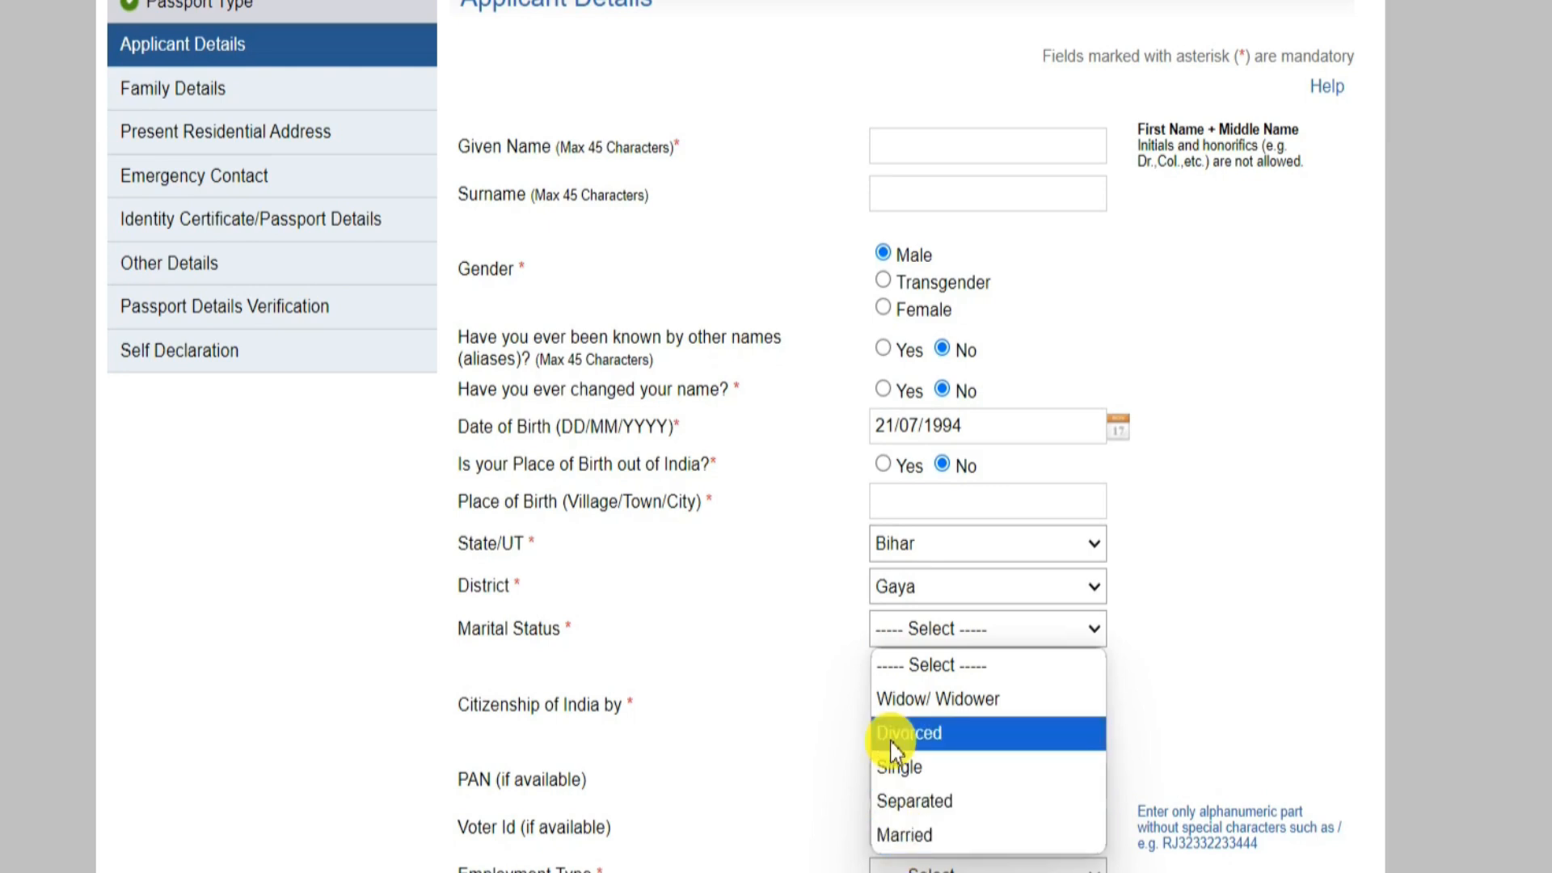
click(916, 768)
scroll(636, 243, down, 5)
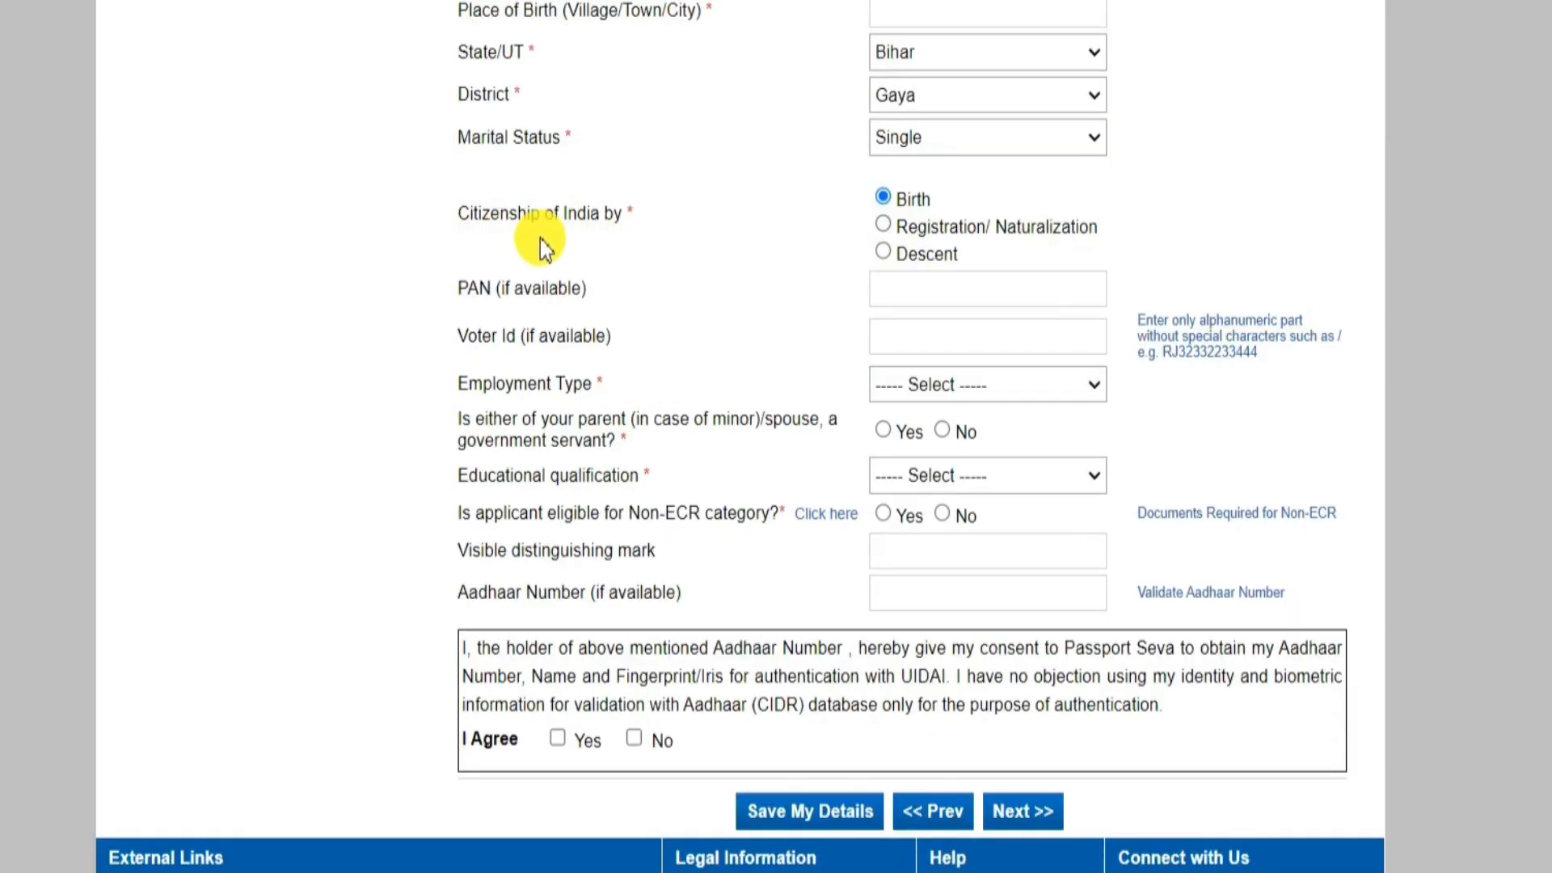
click(883, 196)
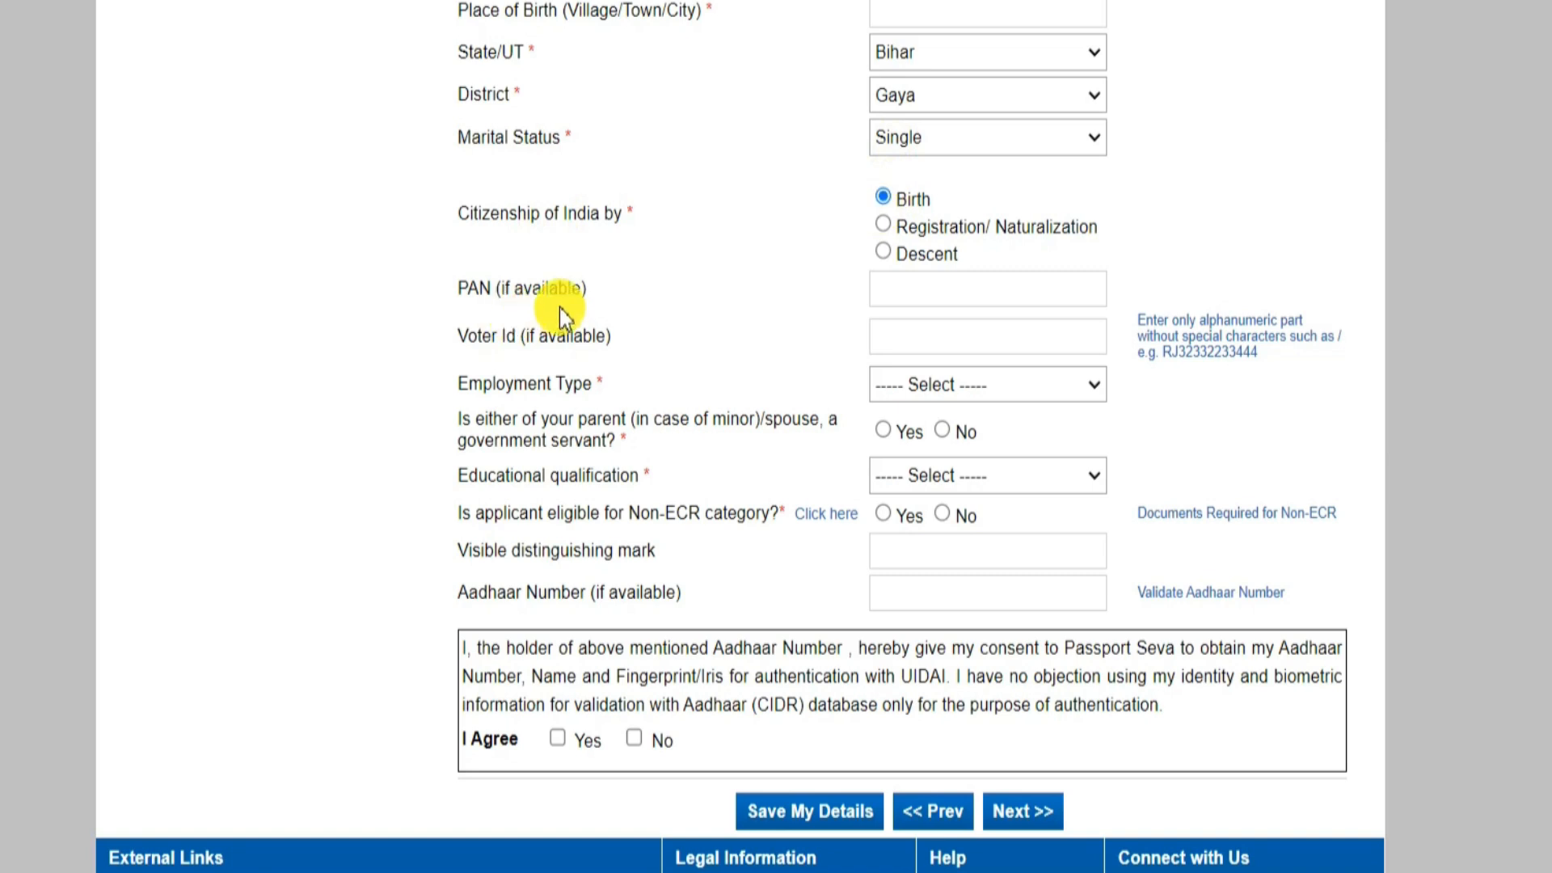
Go through the optional PAN and Voter Id fields and set the employment type to Private
click(949, 289)
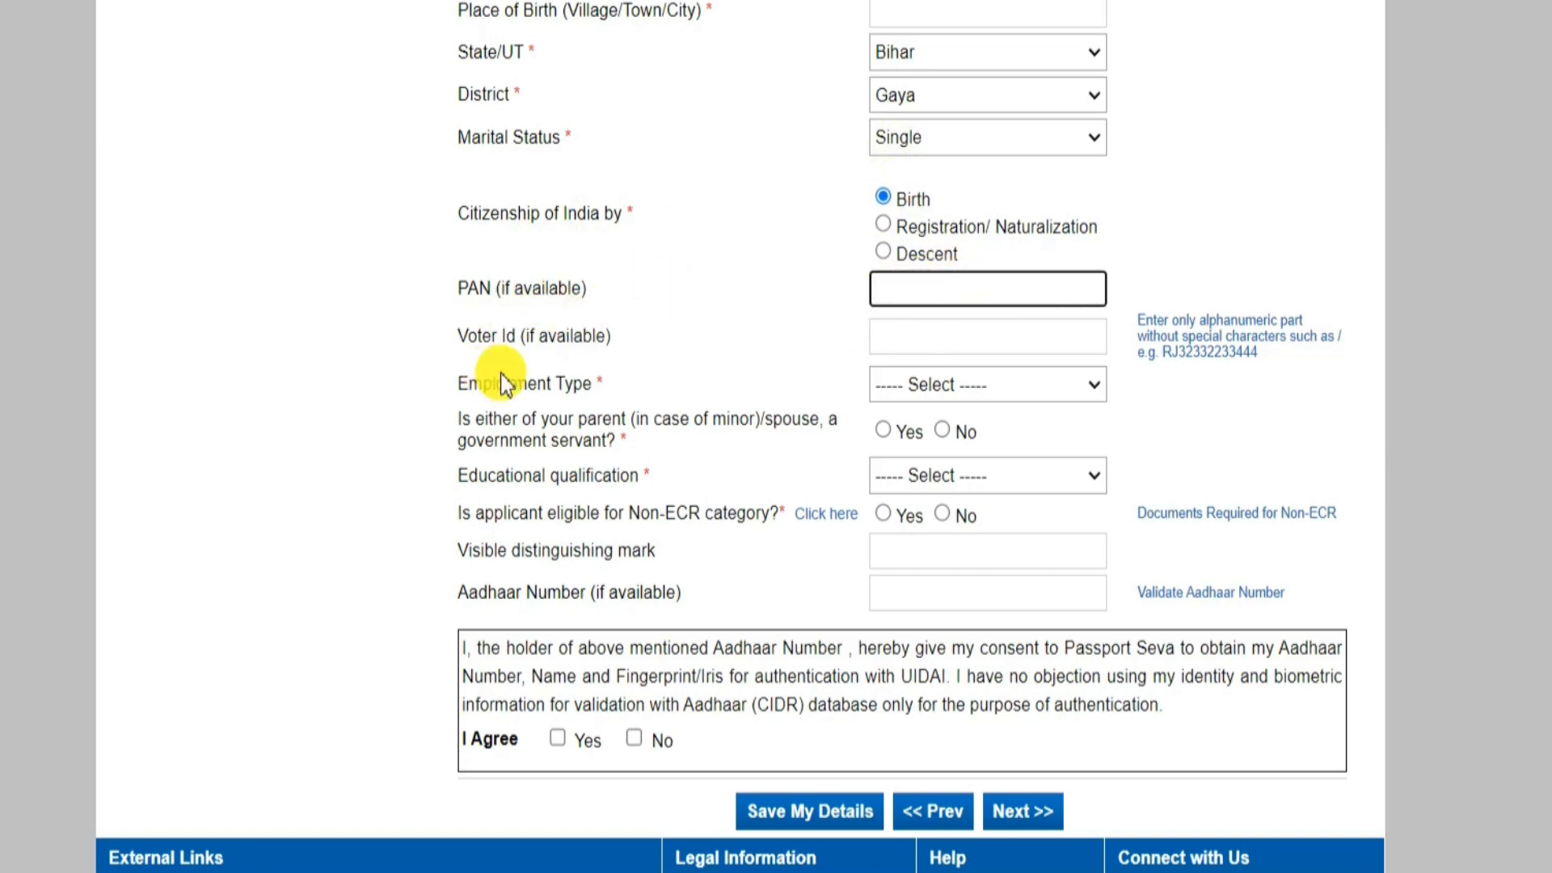
click(956, 337)
click(975, 388)
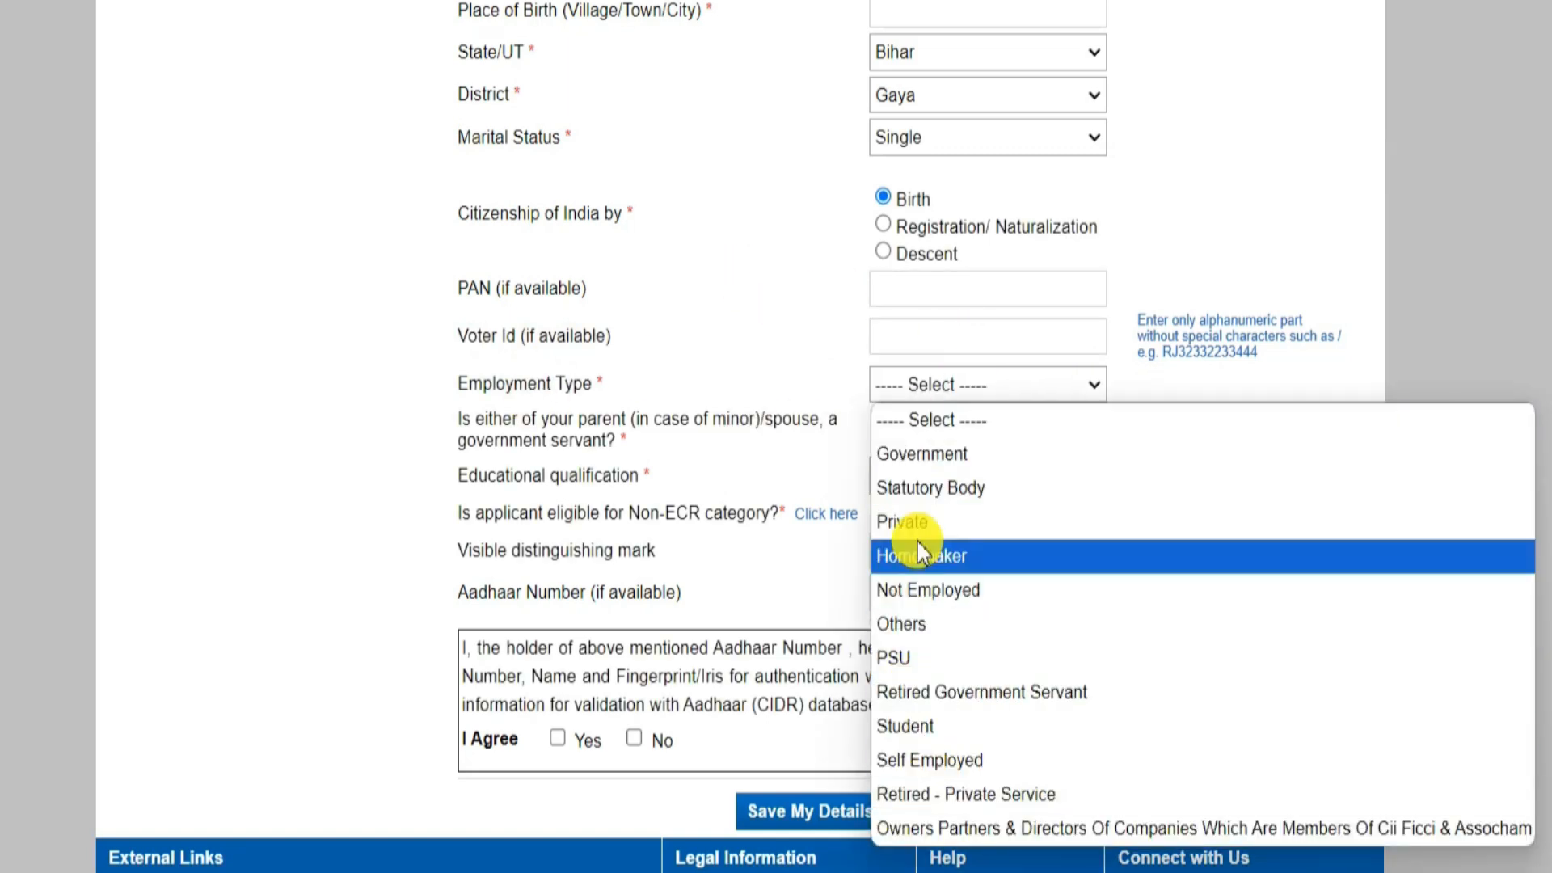
click(930, 521)
Answer No to whether either parent or spouse is a government servant
drag(443, 409, 536, 430)
click(541, 430)
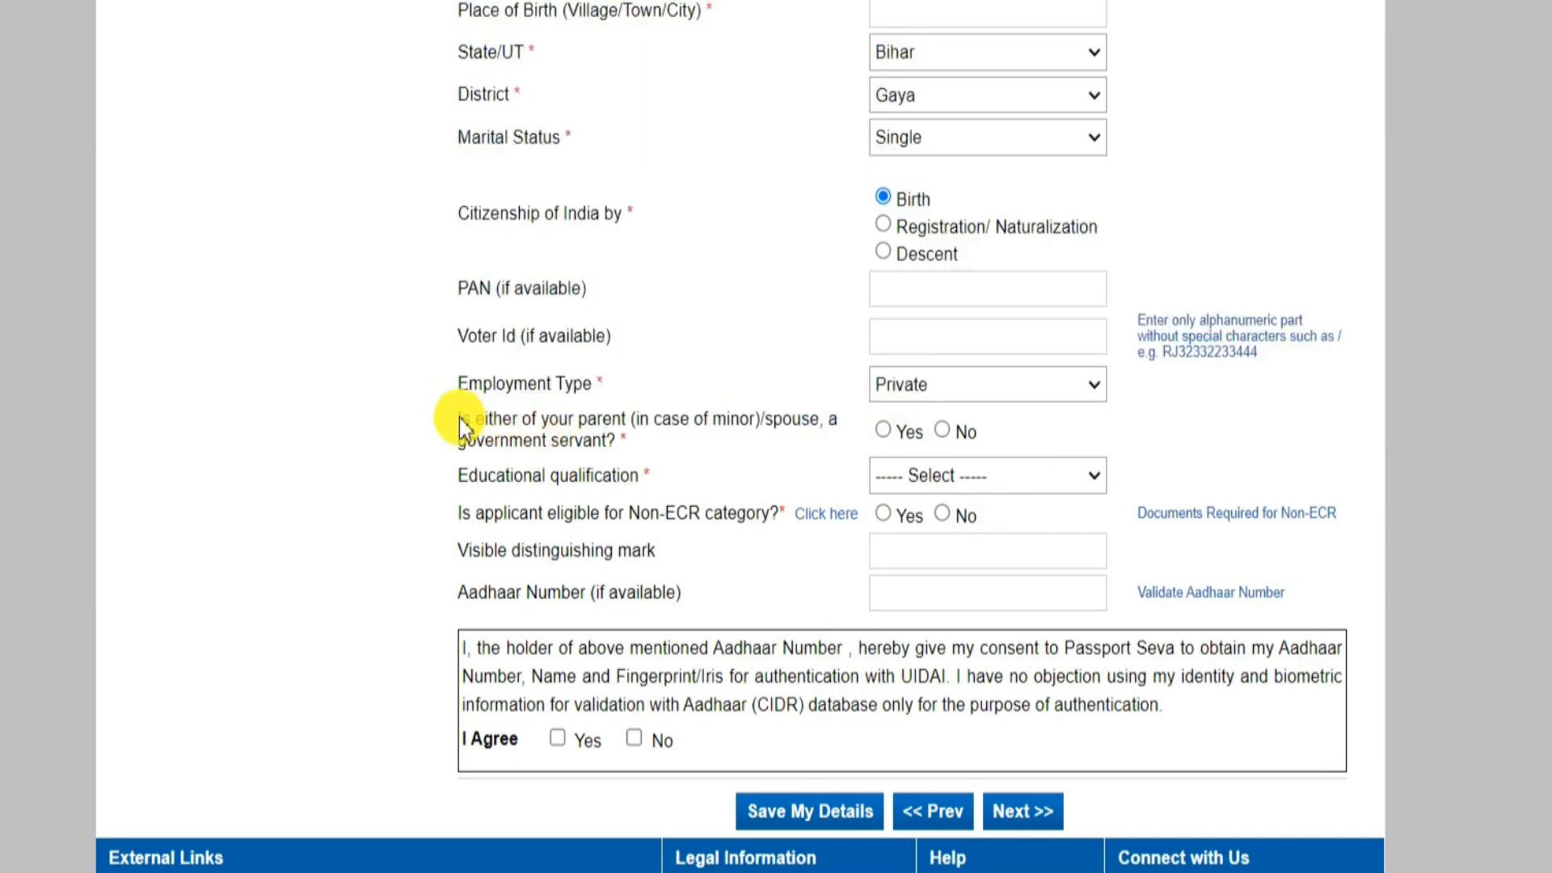
click(884, 427)
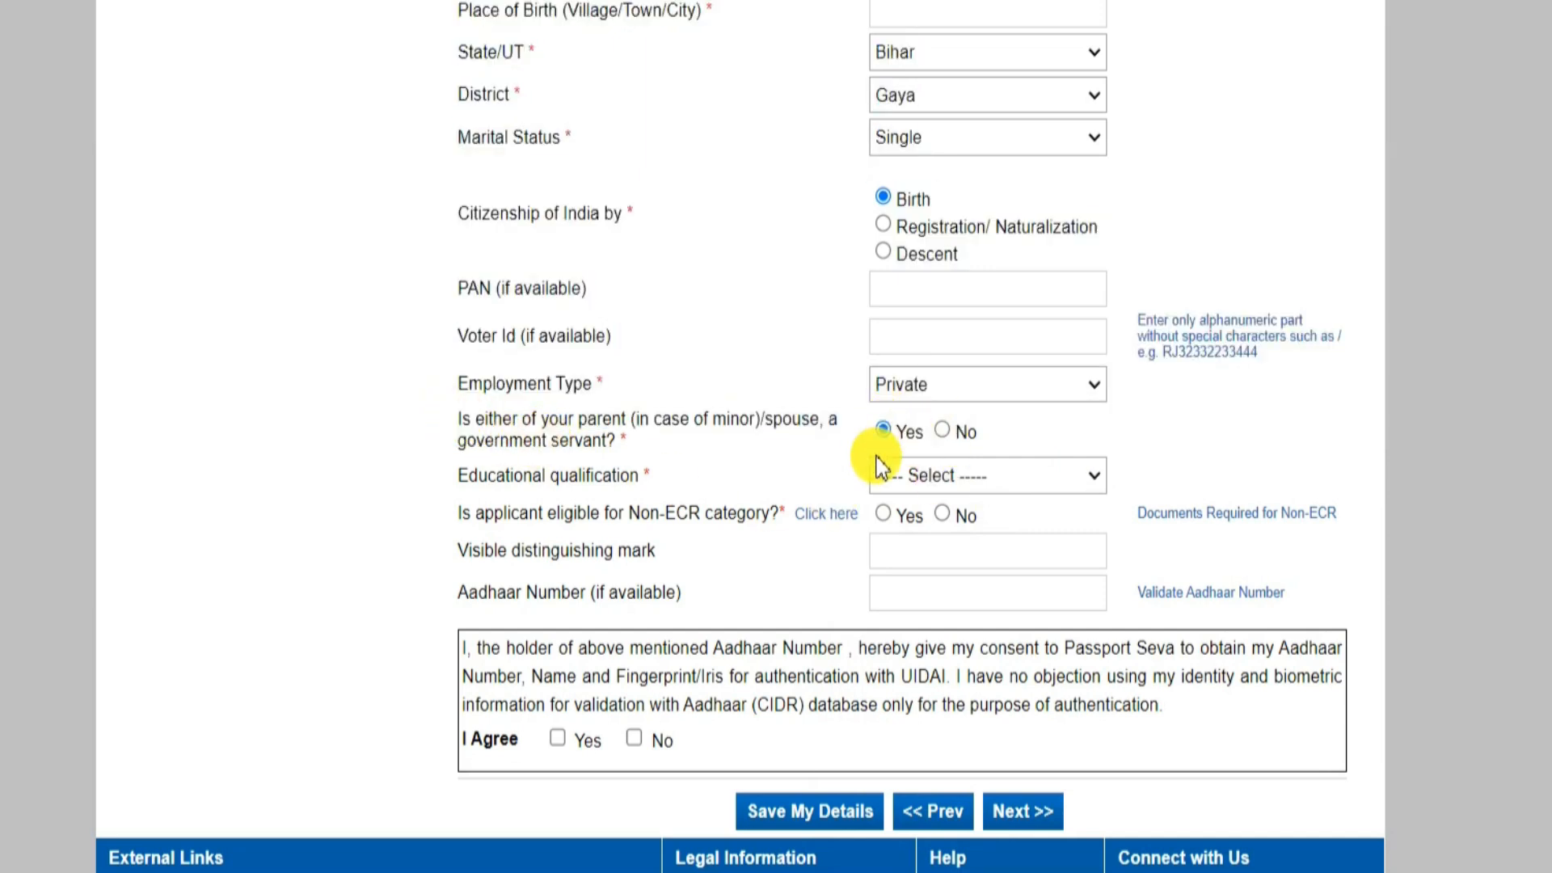
click(957, 434)
Set the educational qualification to 10th Pass And Above
click(499, 465)
click(960, 478)
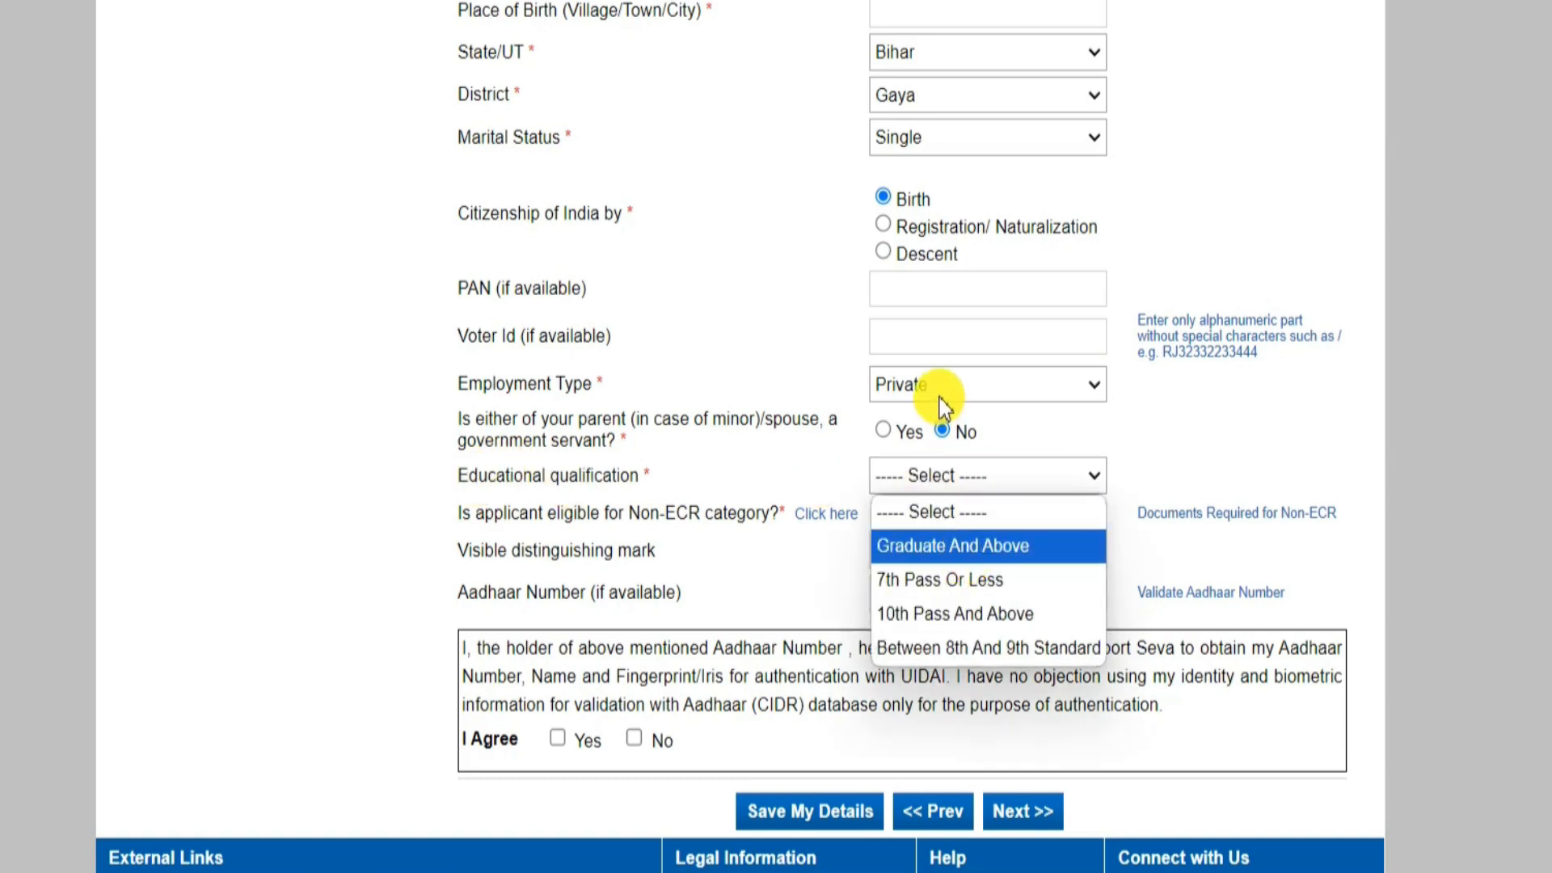
click(978, 617)
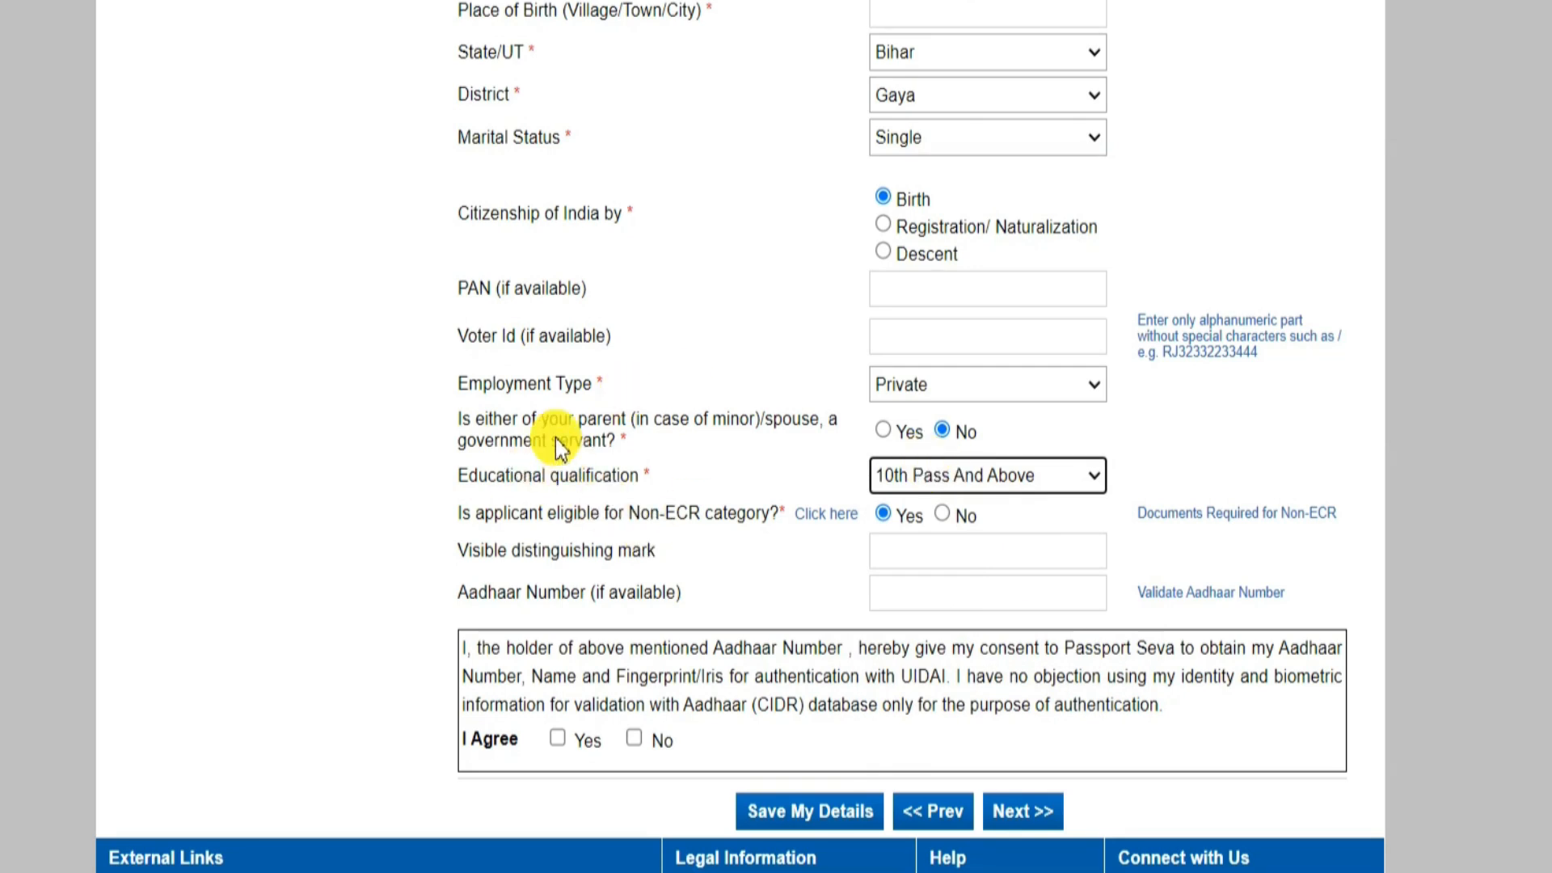
Try the educational qualification 7th Pass Or Less to check its effect on the Non-ECR eligibility answer
click(900, 478)
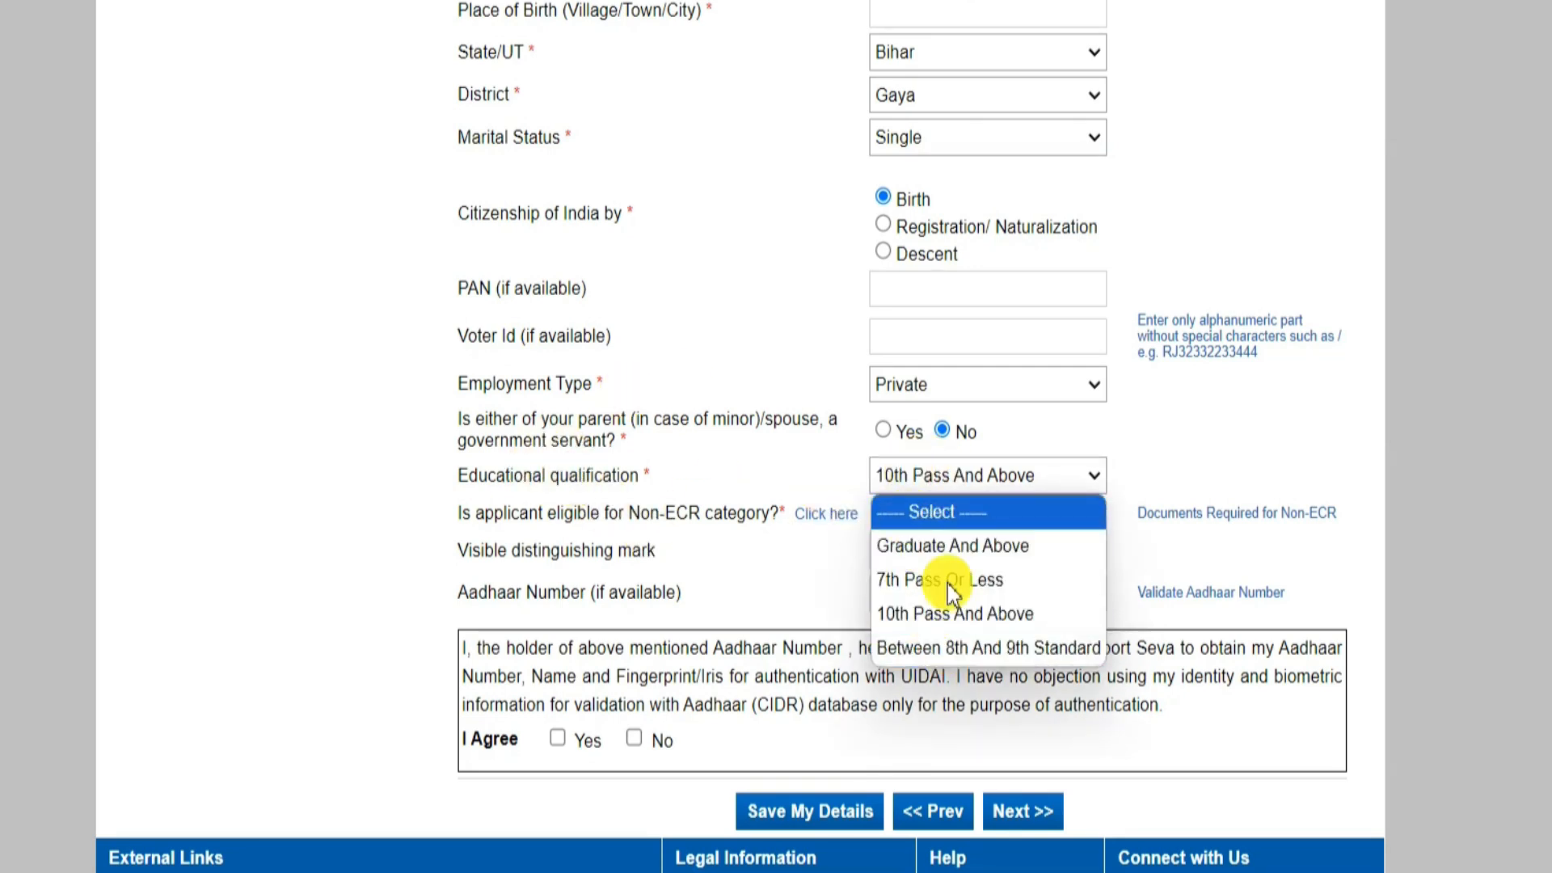
click(954, 613)
drag(629, 514, 737, 517)
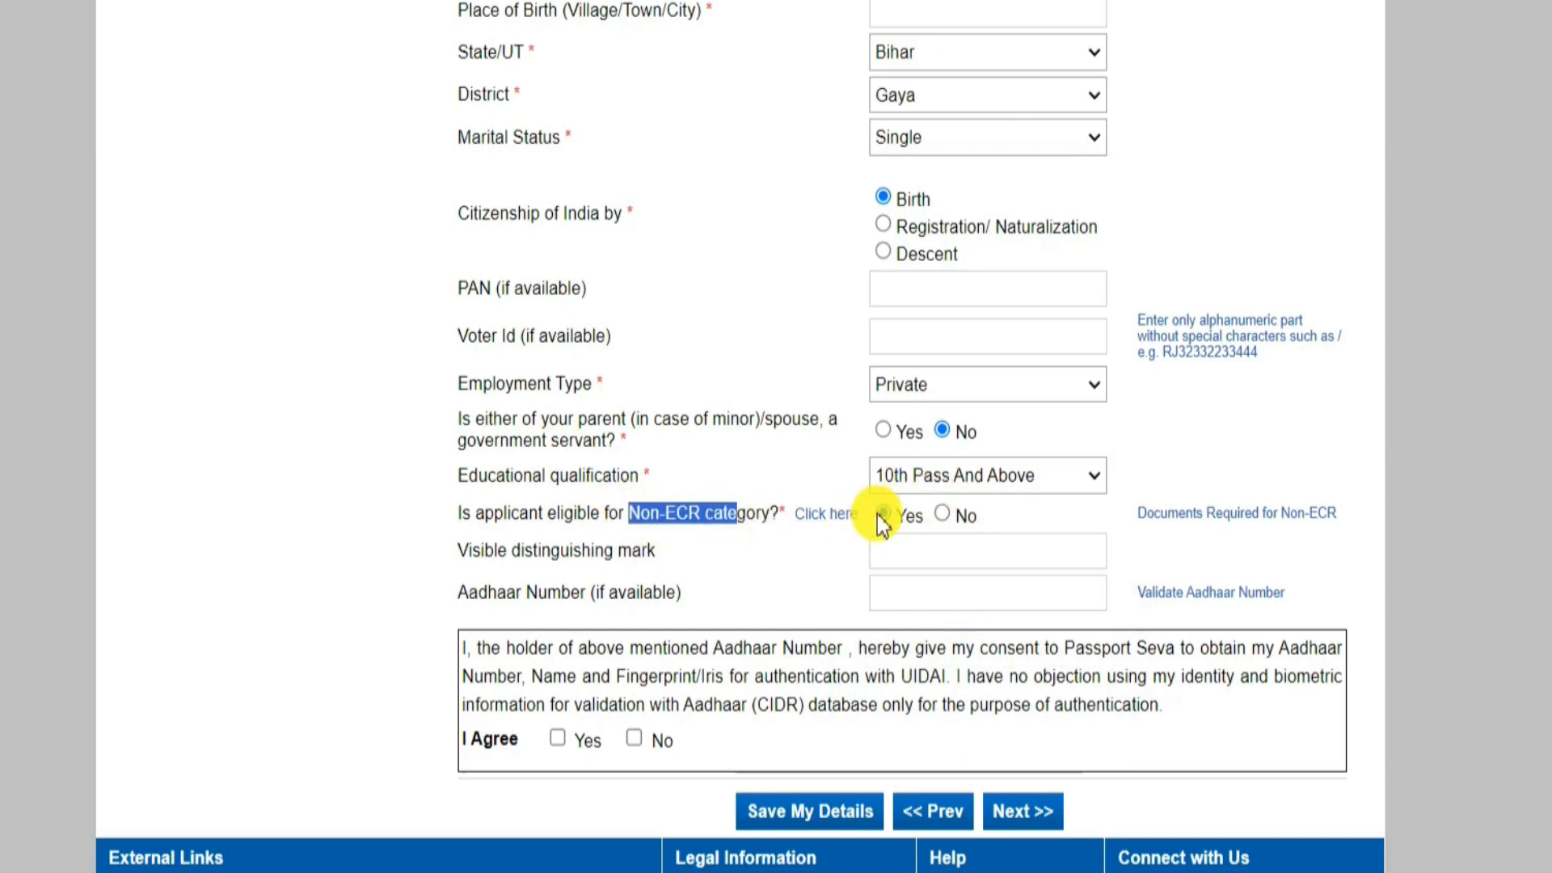
click(929, 485)
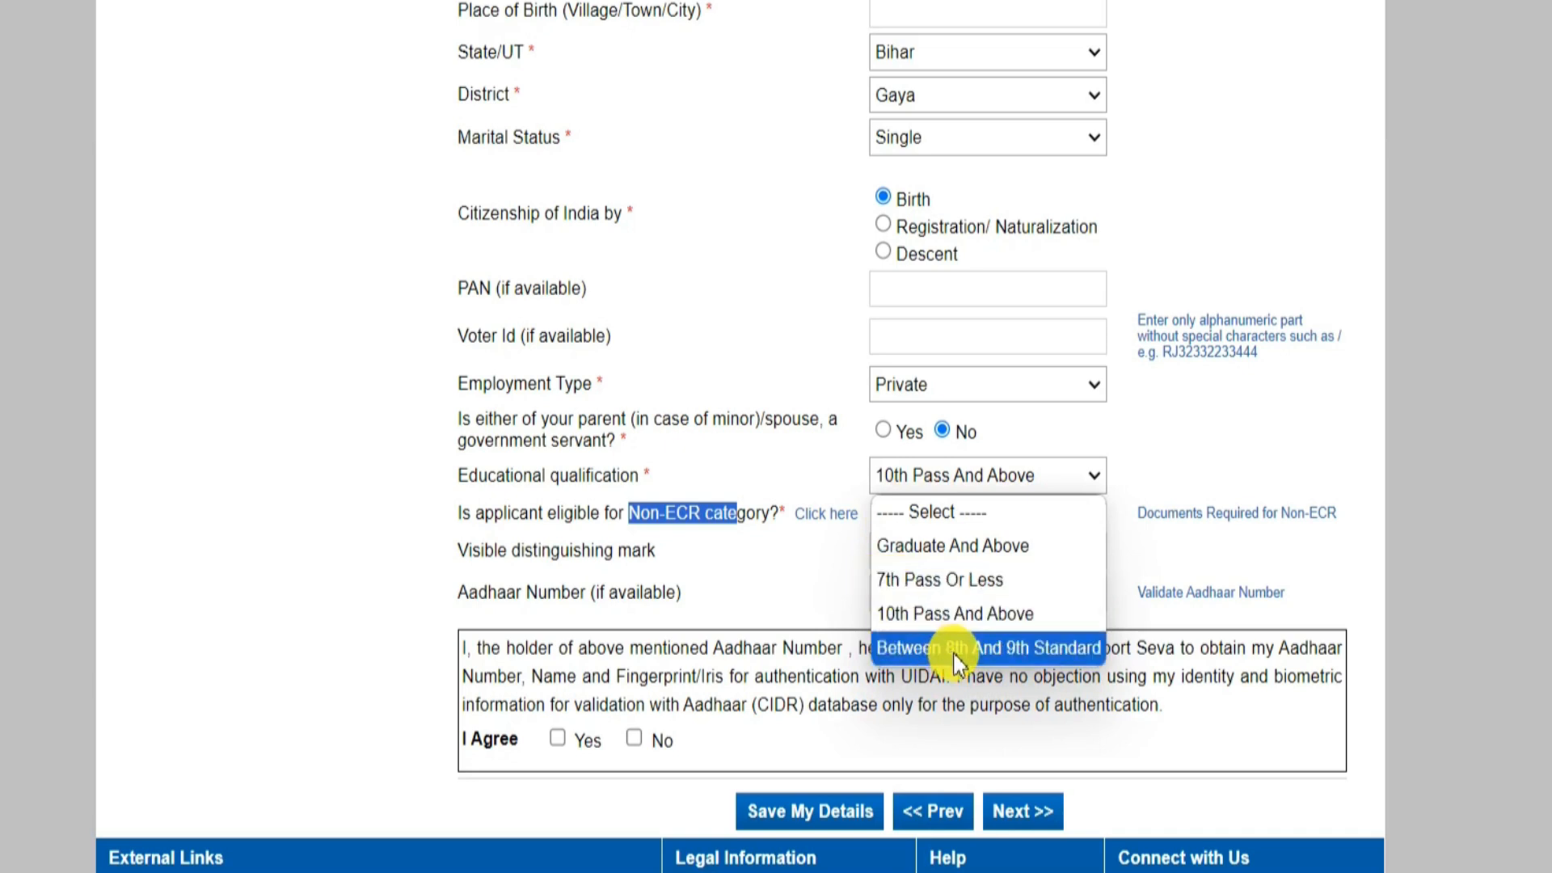
click(952, 587)
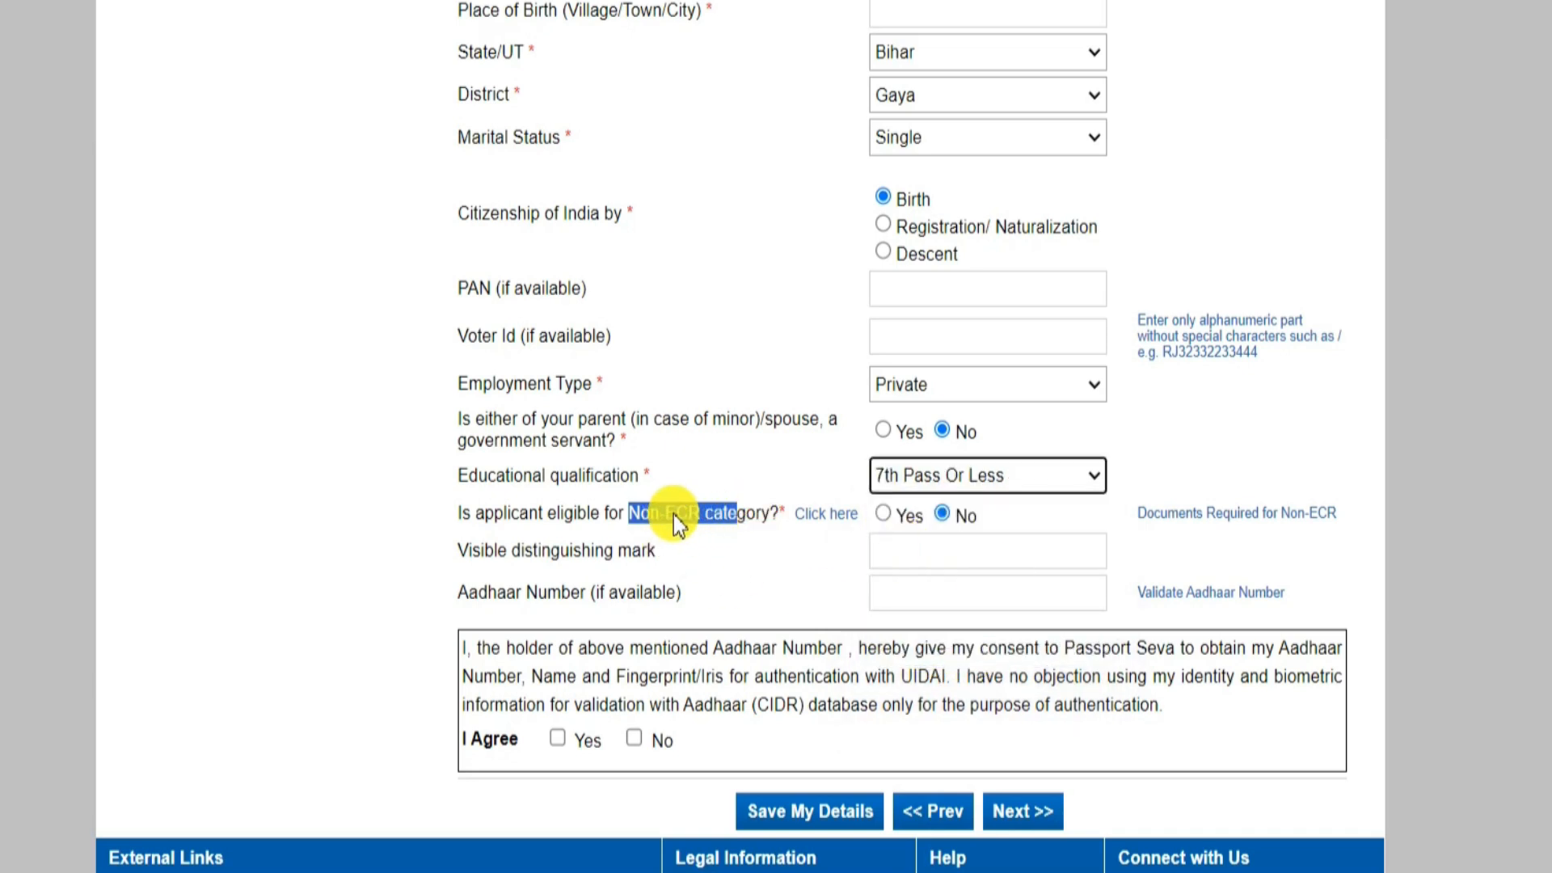
drag(672, 514, 633, 516)
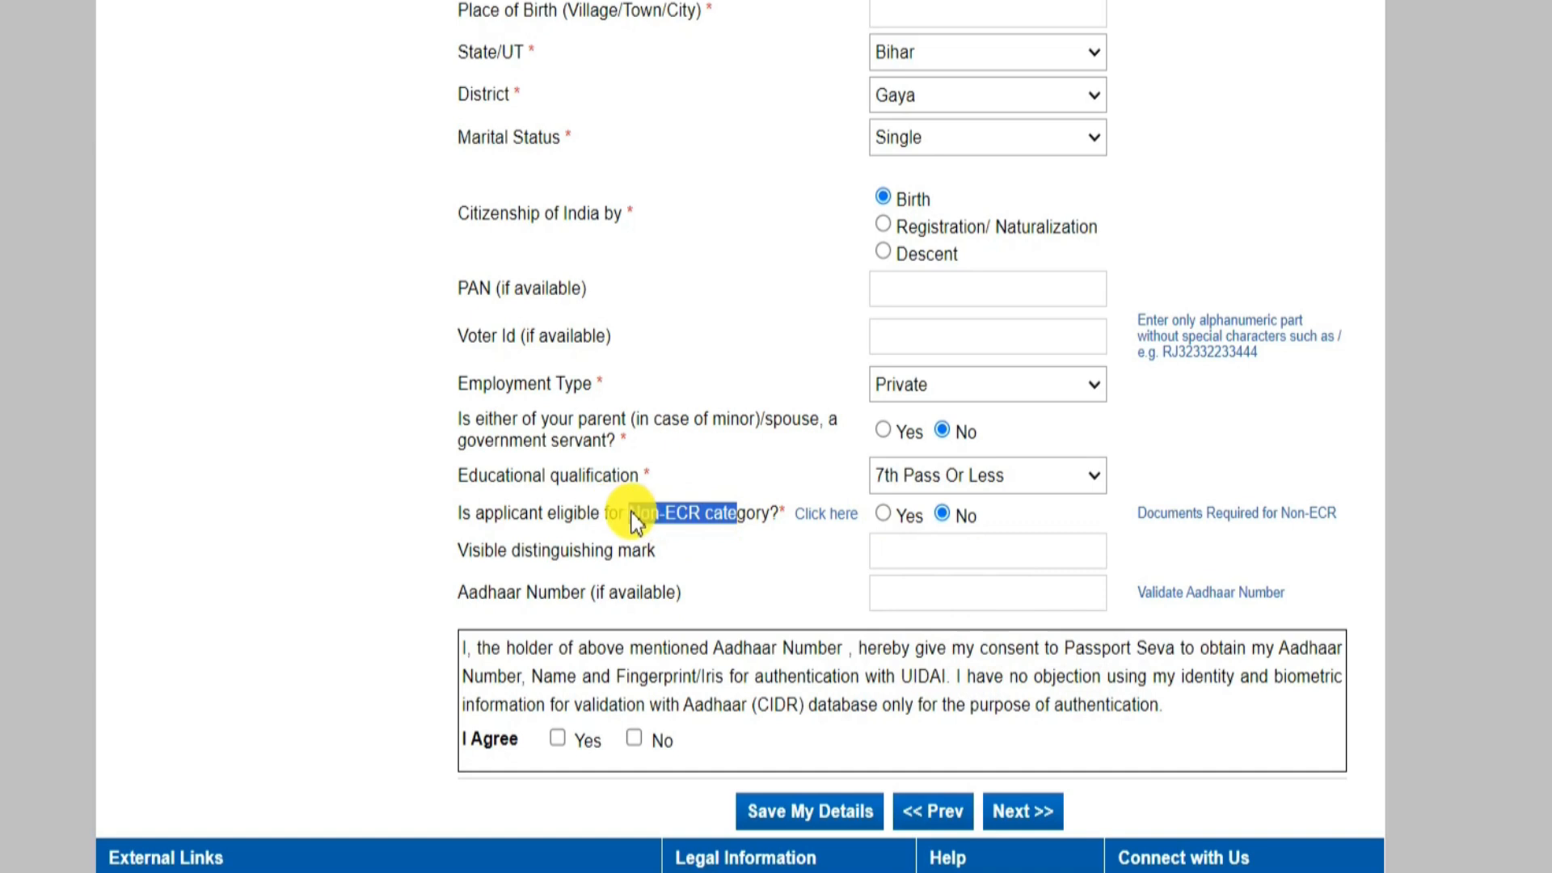
click(944, 521)
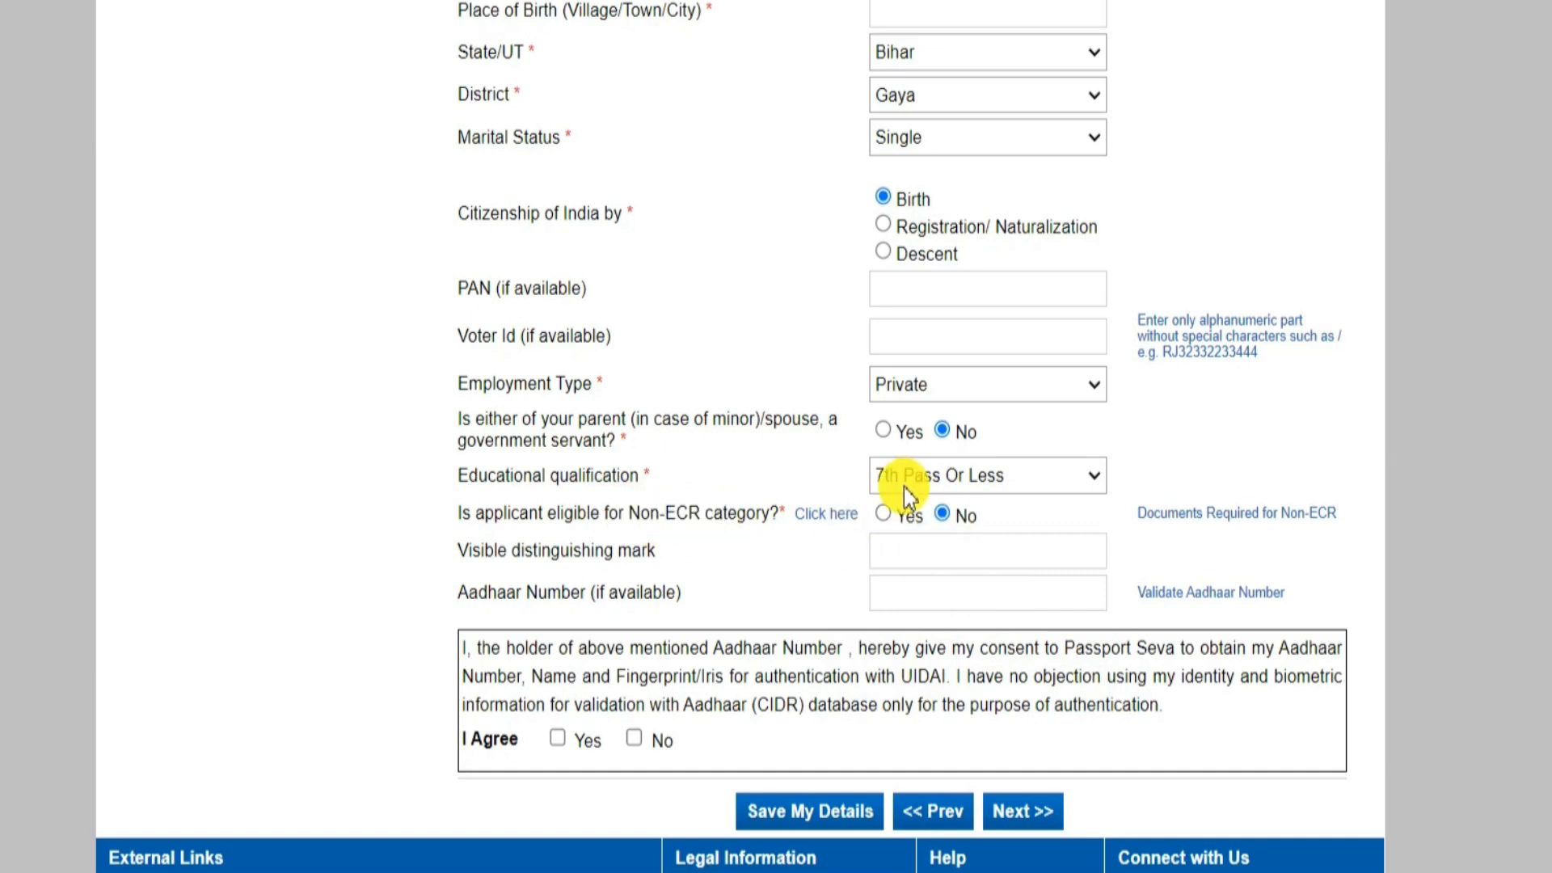
Compare the Non-ECR eligibility answer for 10th Pass And Above and 7th Pass Or Less, ending on 10th Pass And Above
click(904, 486)
click(949, 474)
click(952, 473)
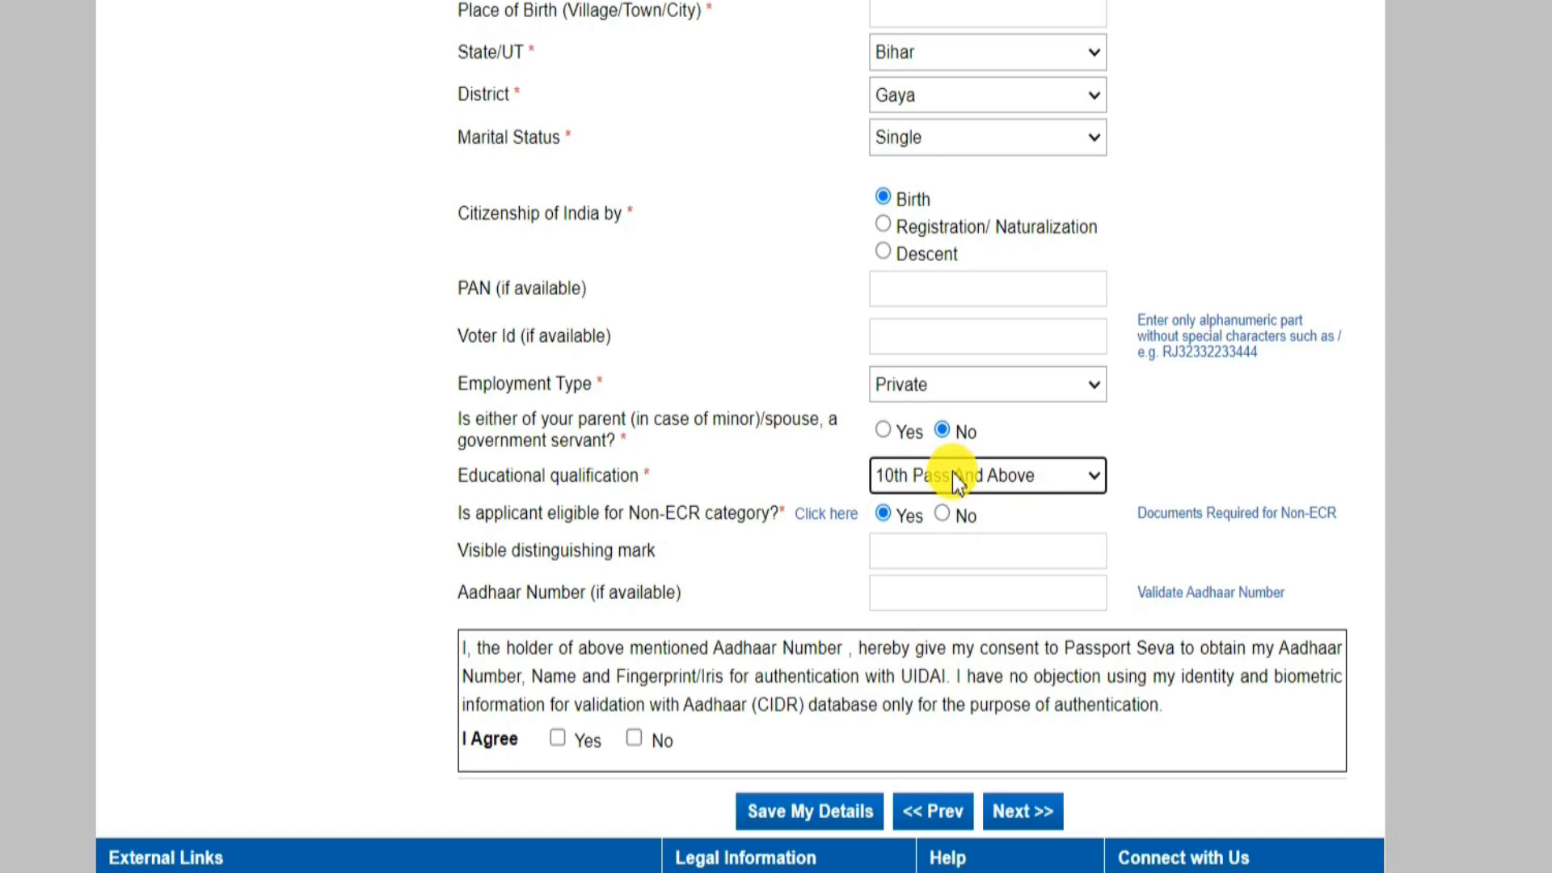
click(954, 474)
click(952, 598)
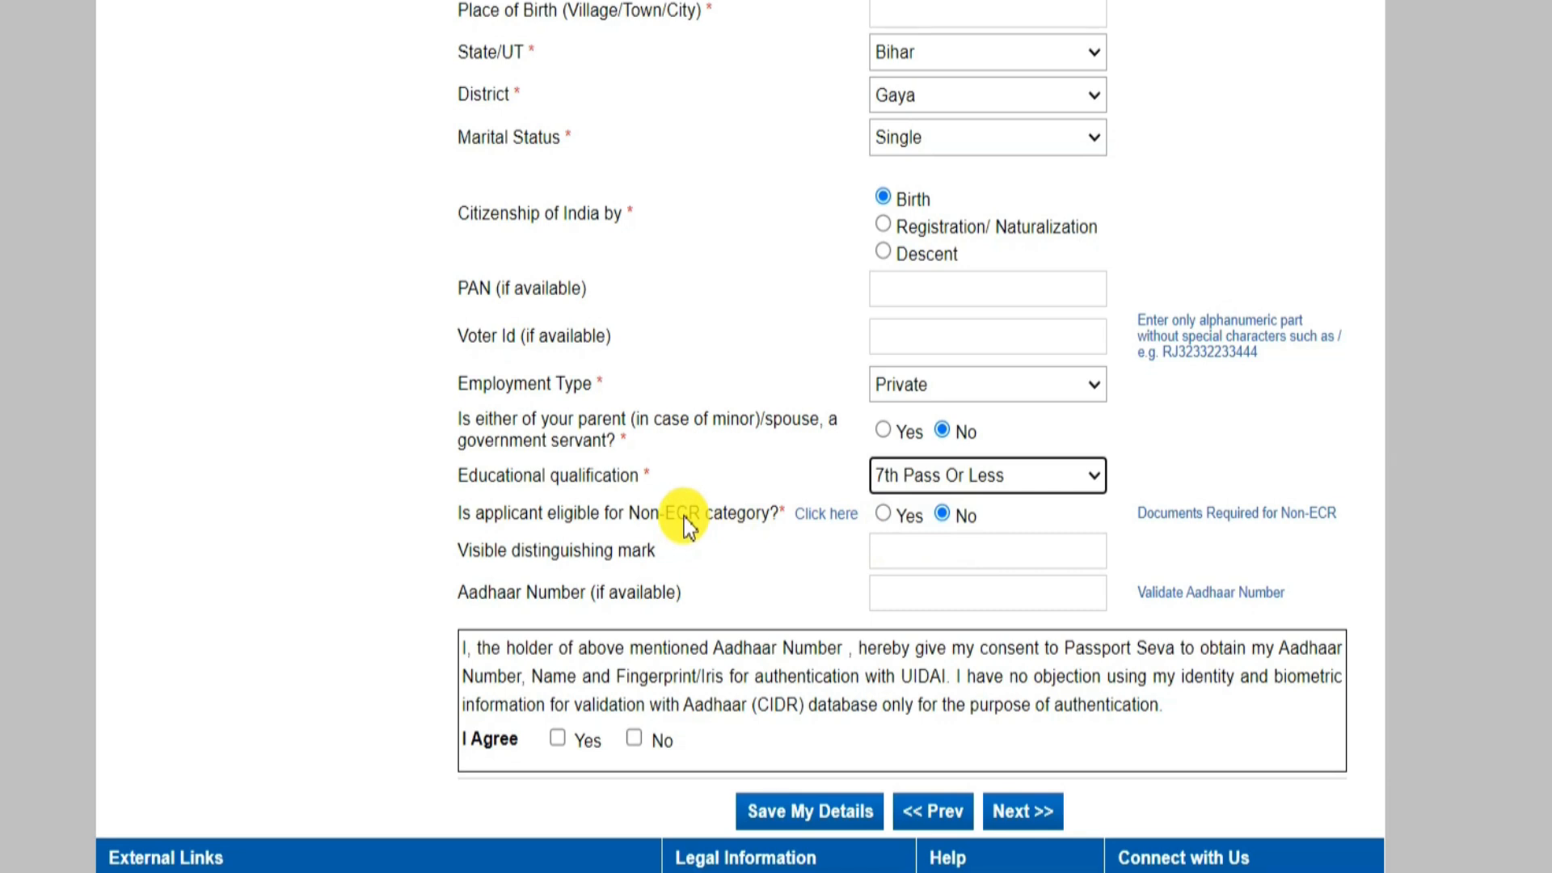
click(1051, 478)
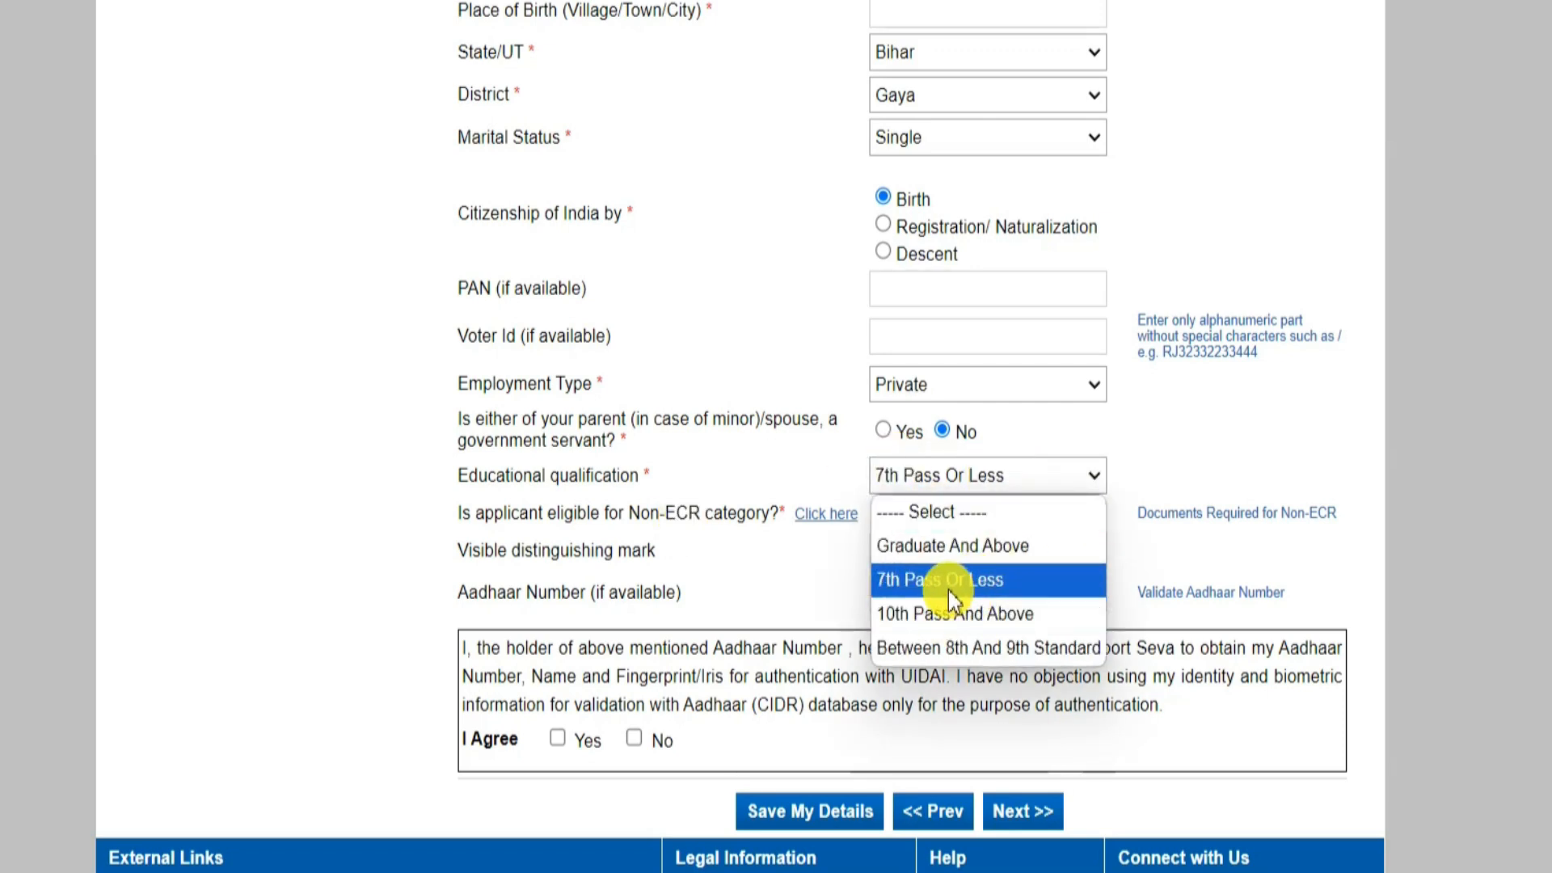
click(954, 613)
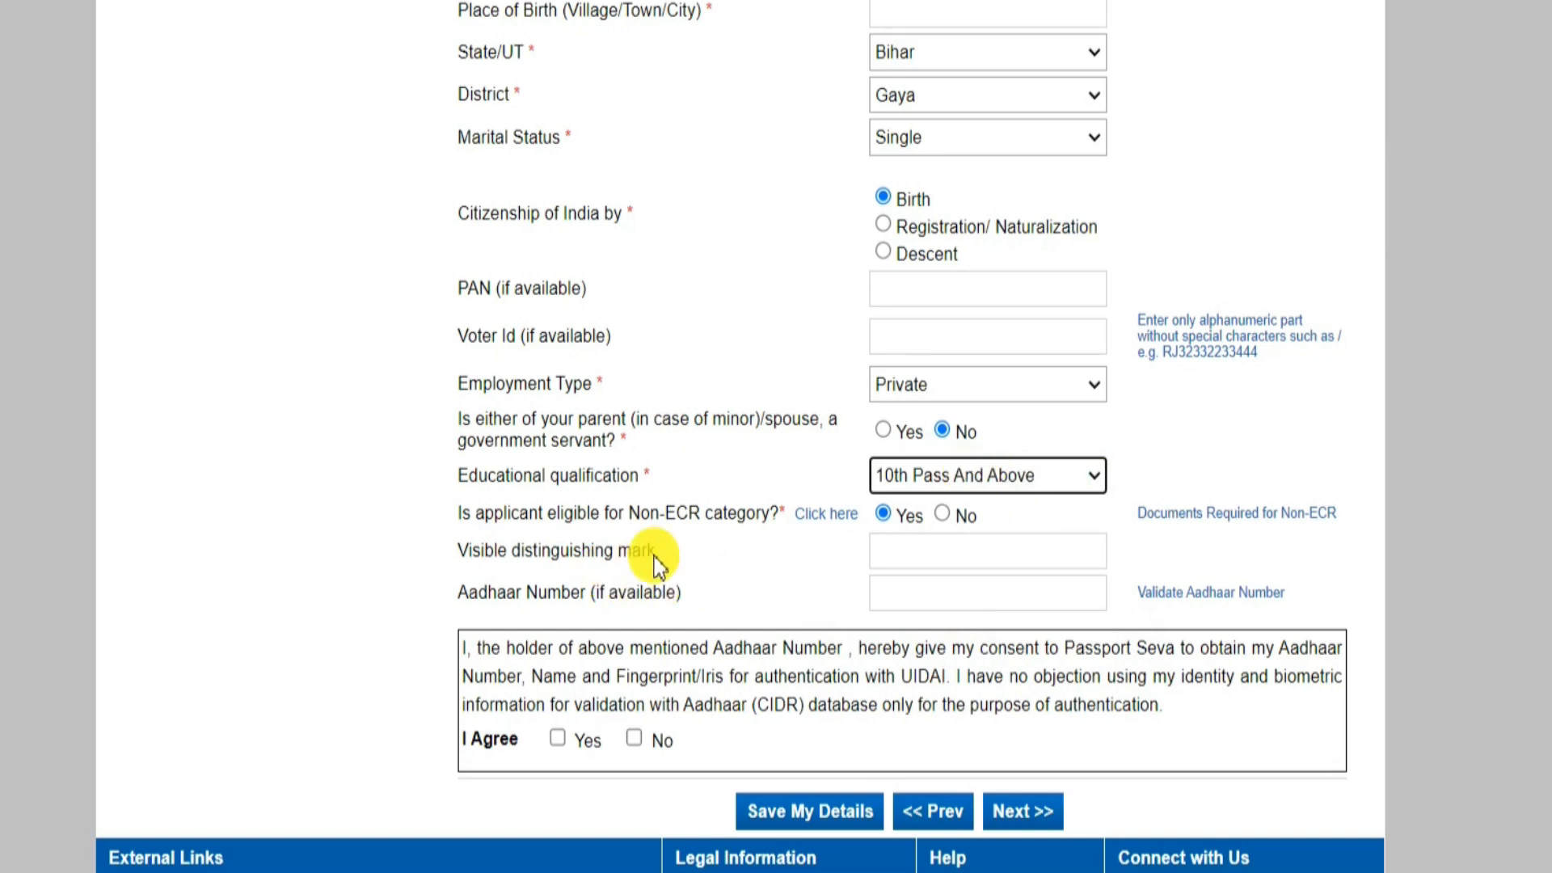
Agree with Yes to the Aadhaar authentication consent and continue to the Family Details section
click(926, 559)
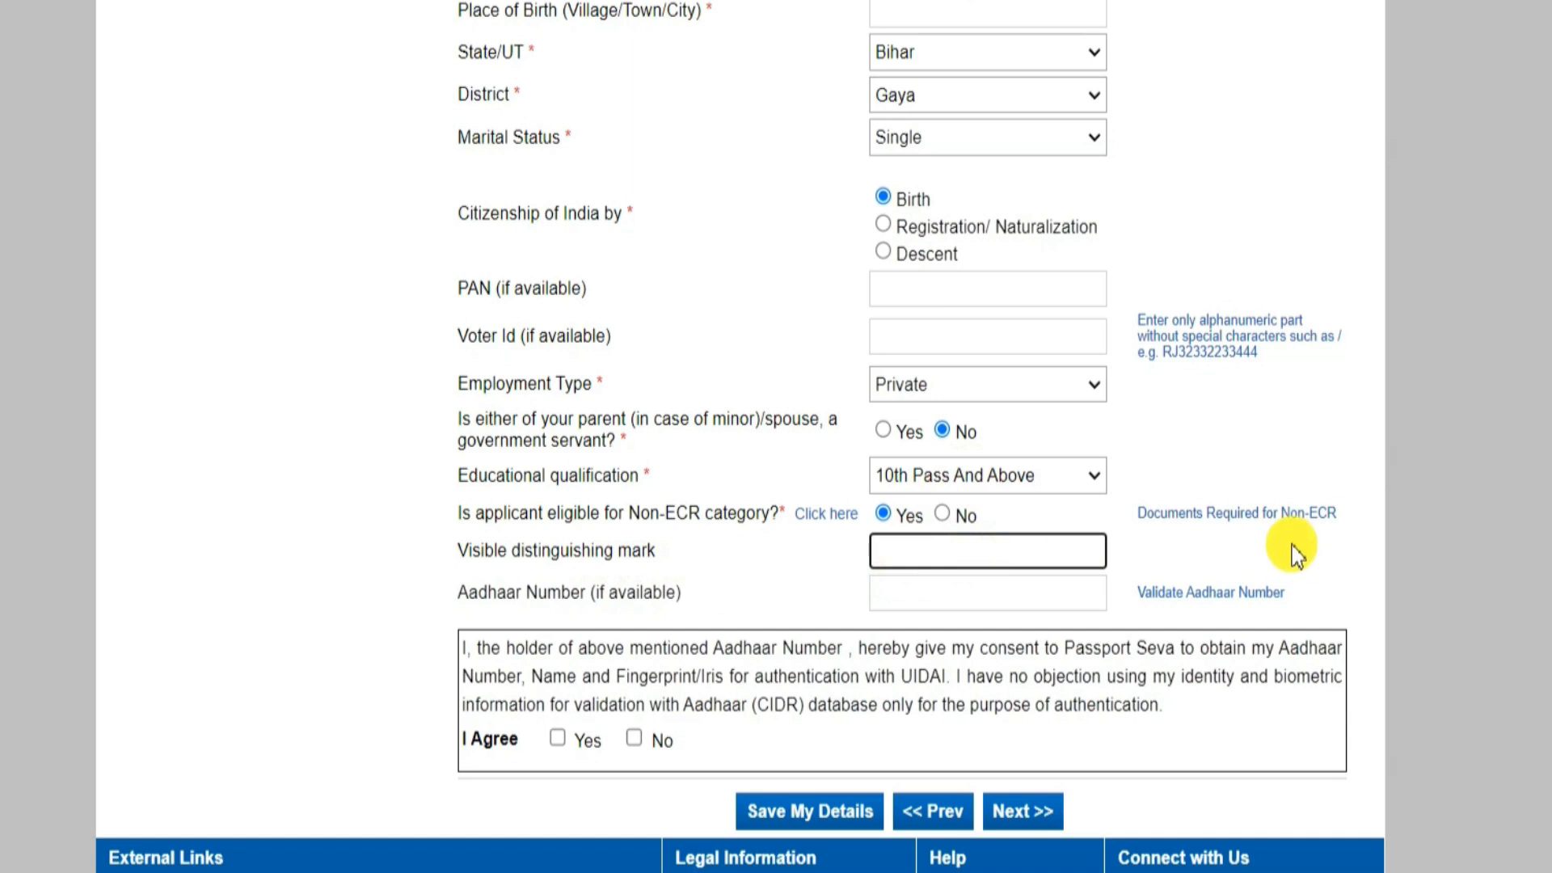
click(921, 605)
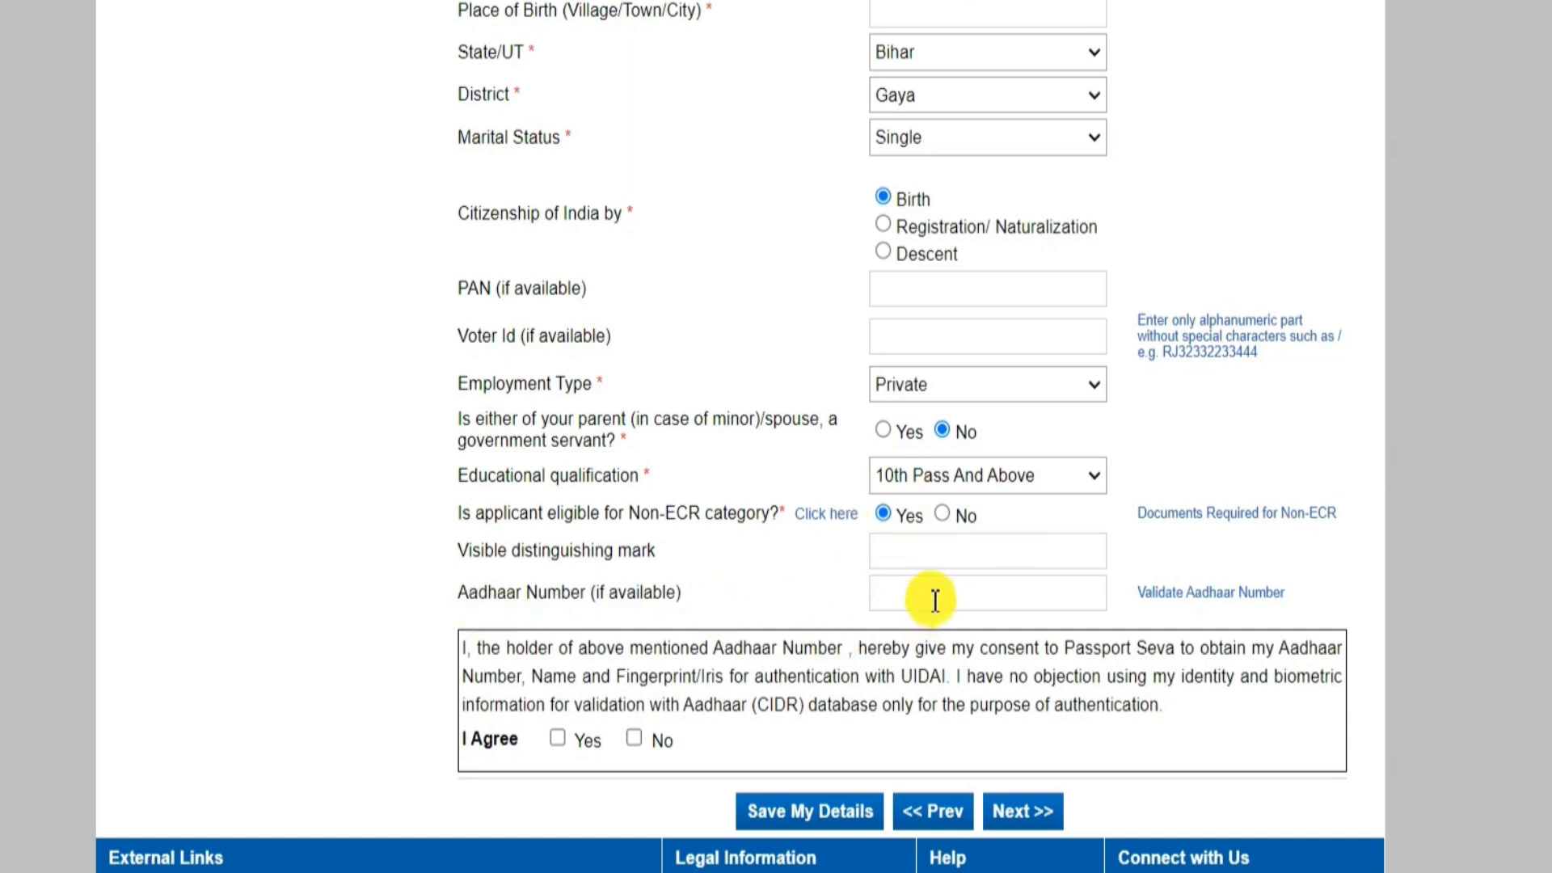
click(558, 741)
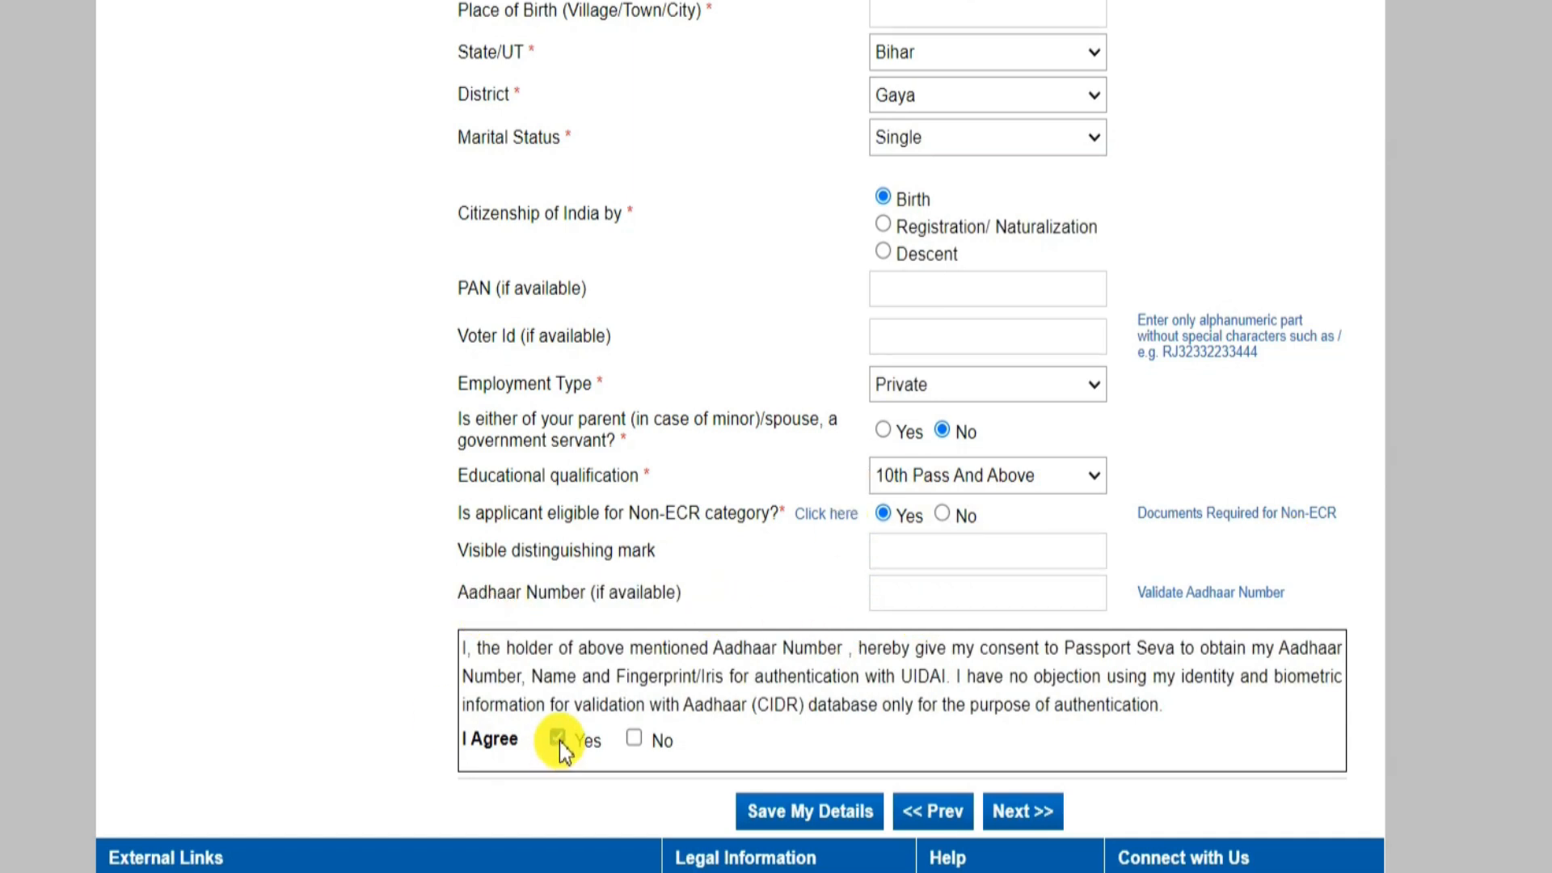
click(1025, 812)
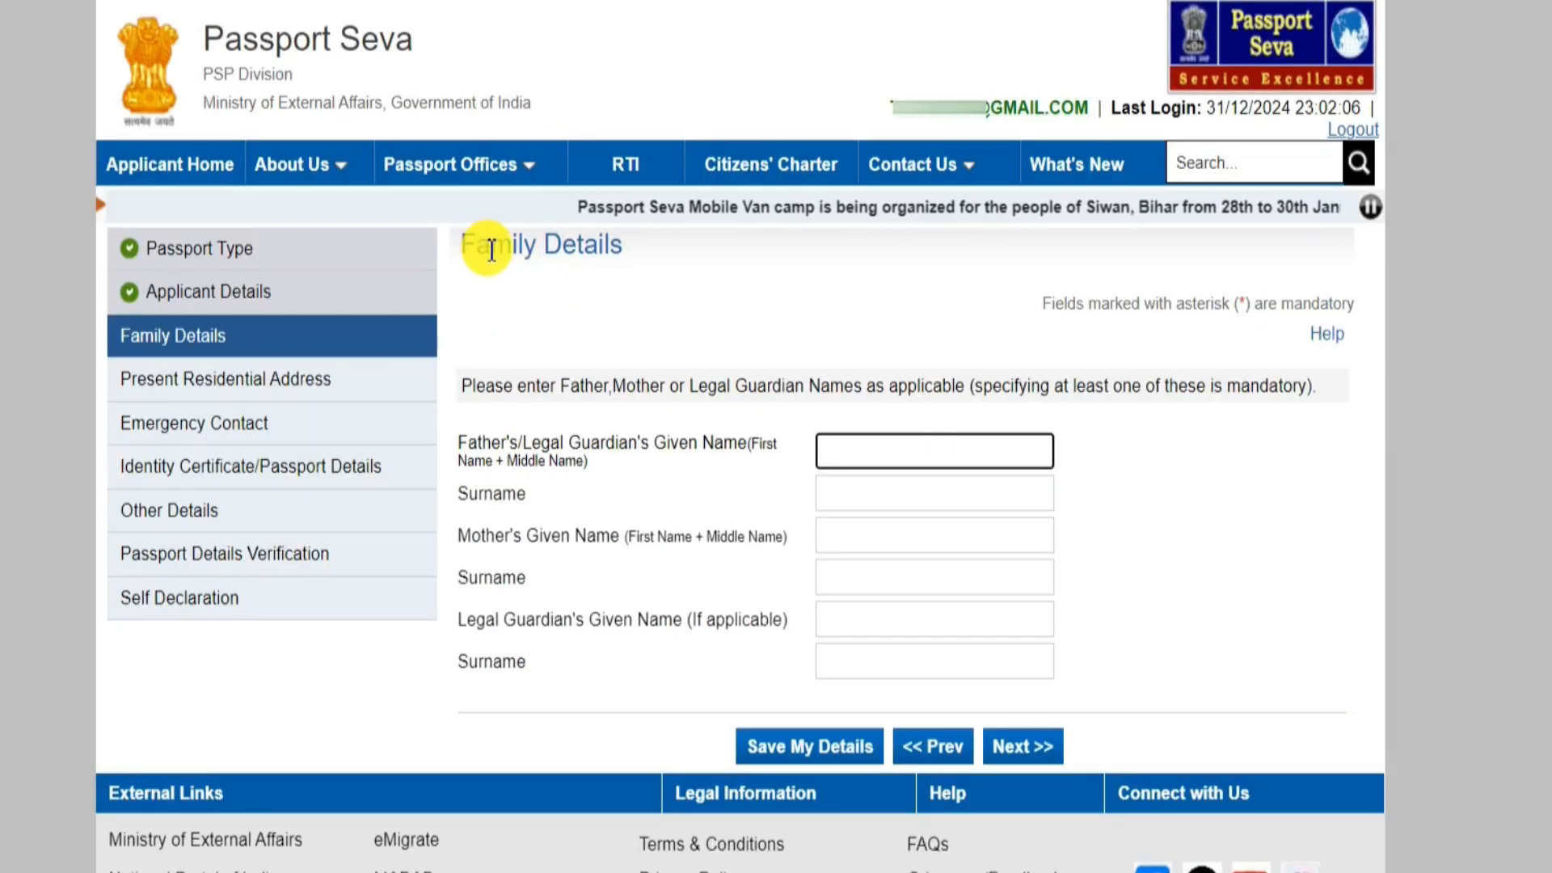
Go through the father's and mother's given name and surname fields and continue to the Present Residential Address section
scroll(735, 404, down, 2)
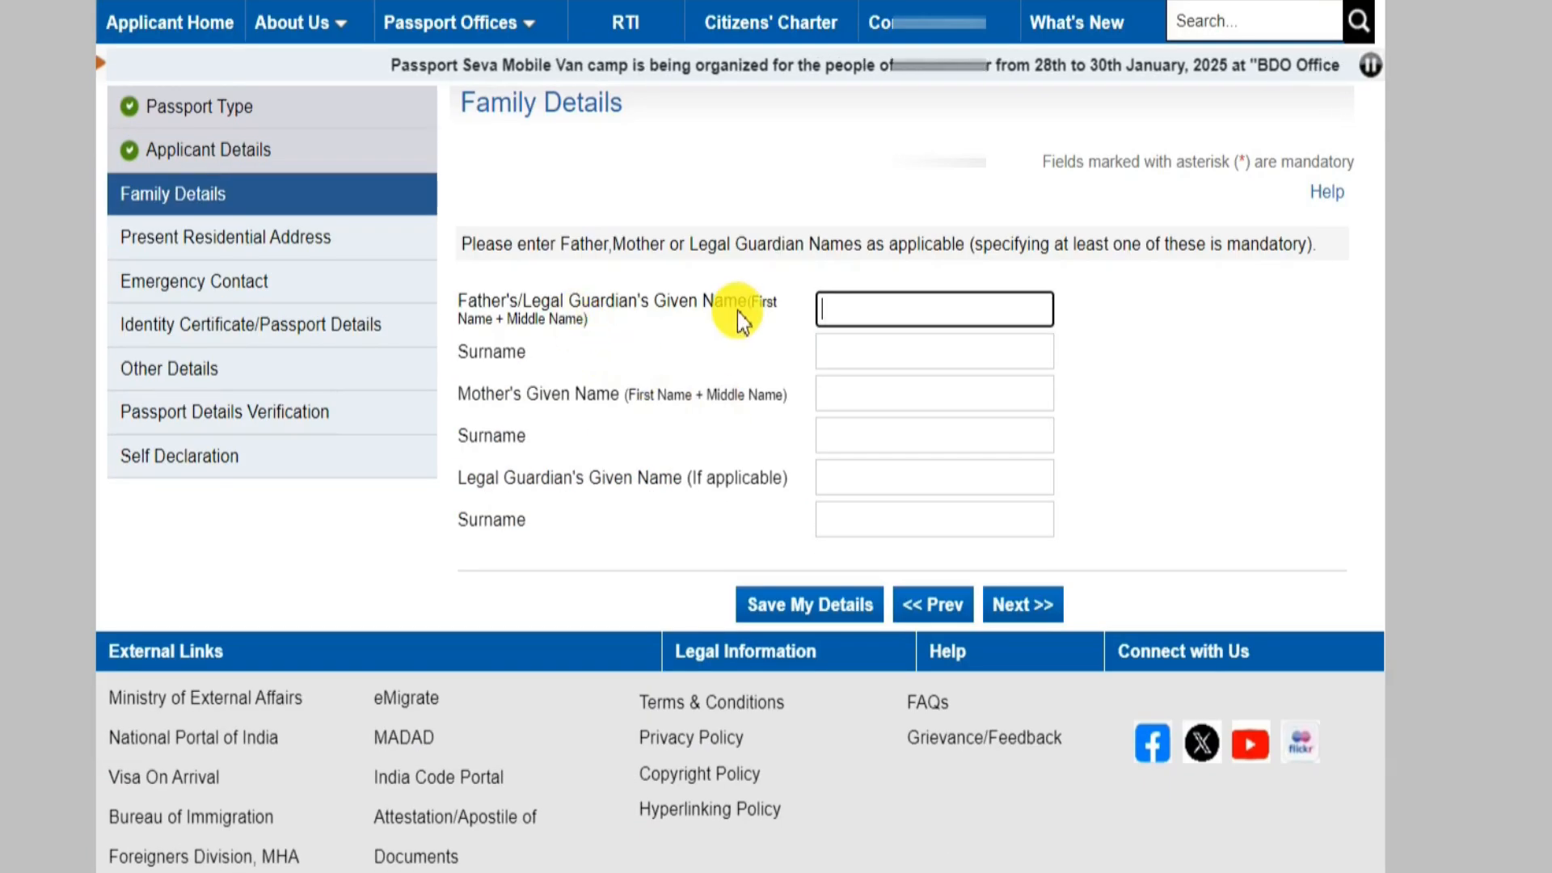
click(887, 308)
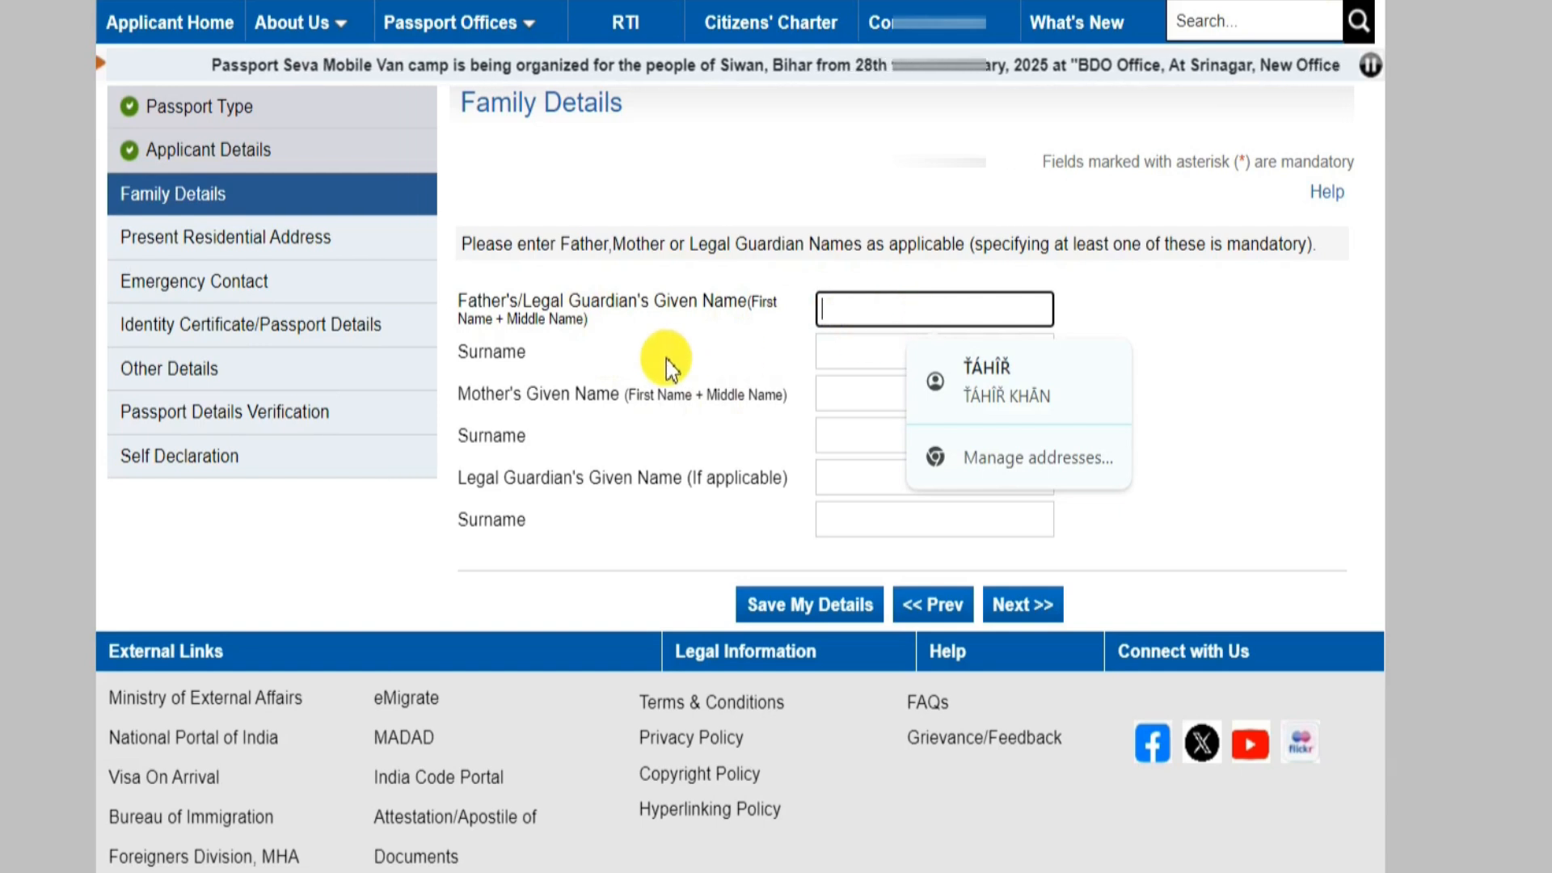
click(866, 352)
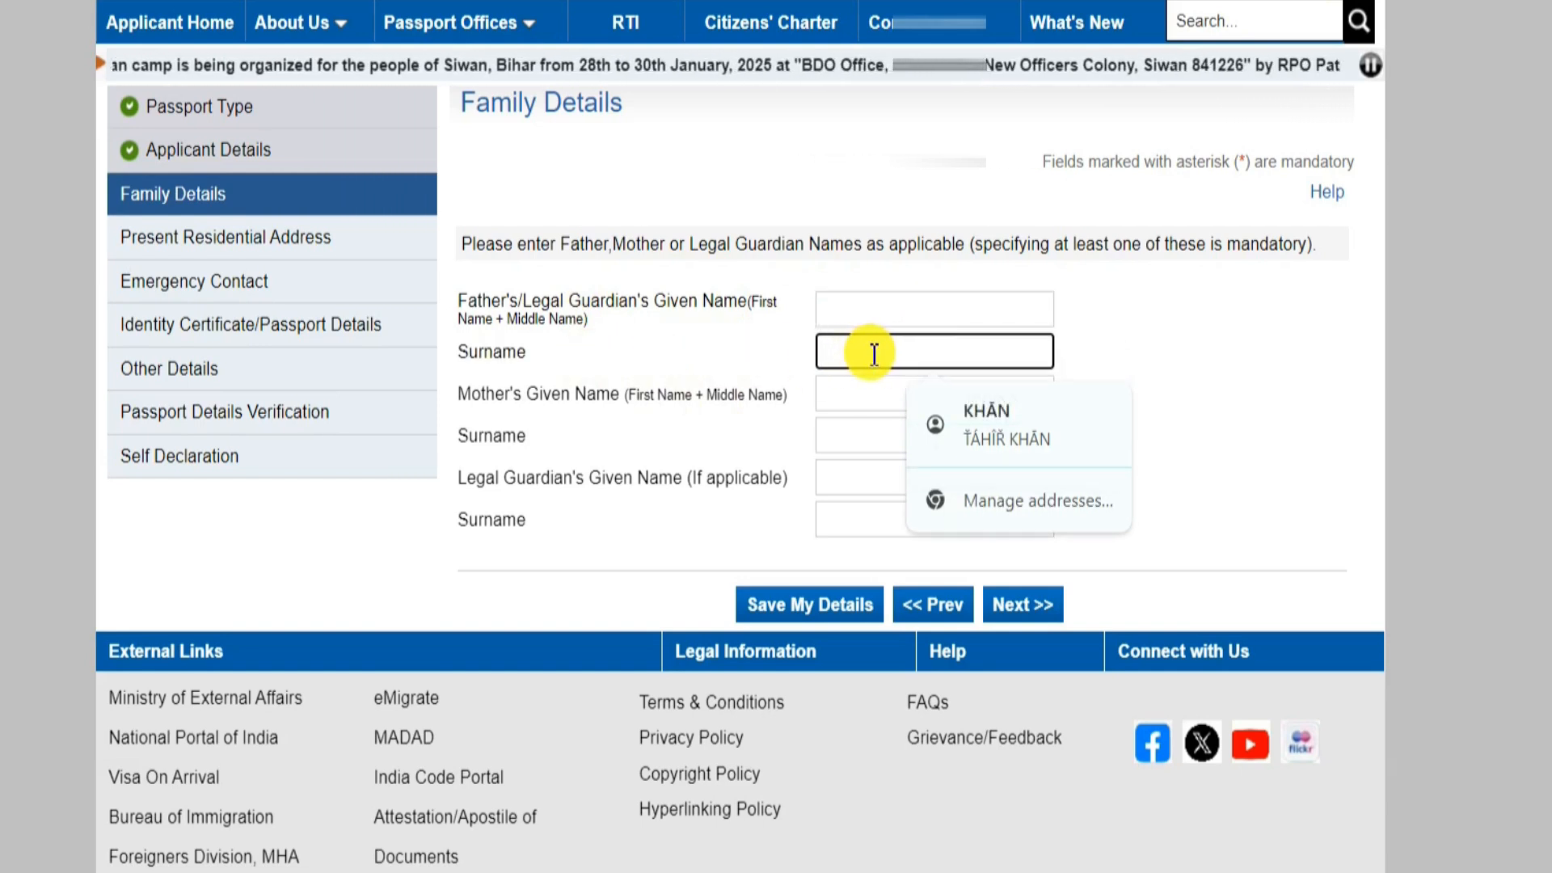
click(850, 391)
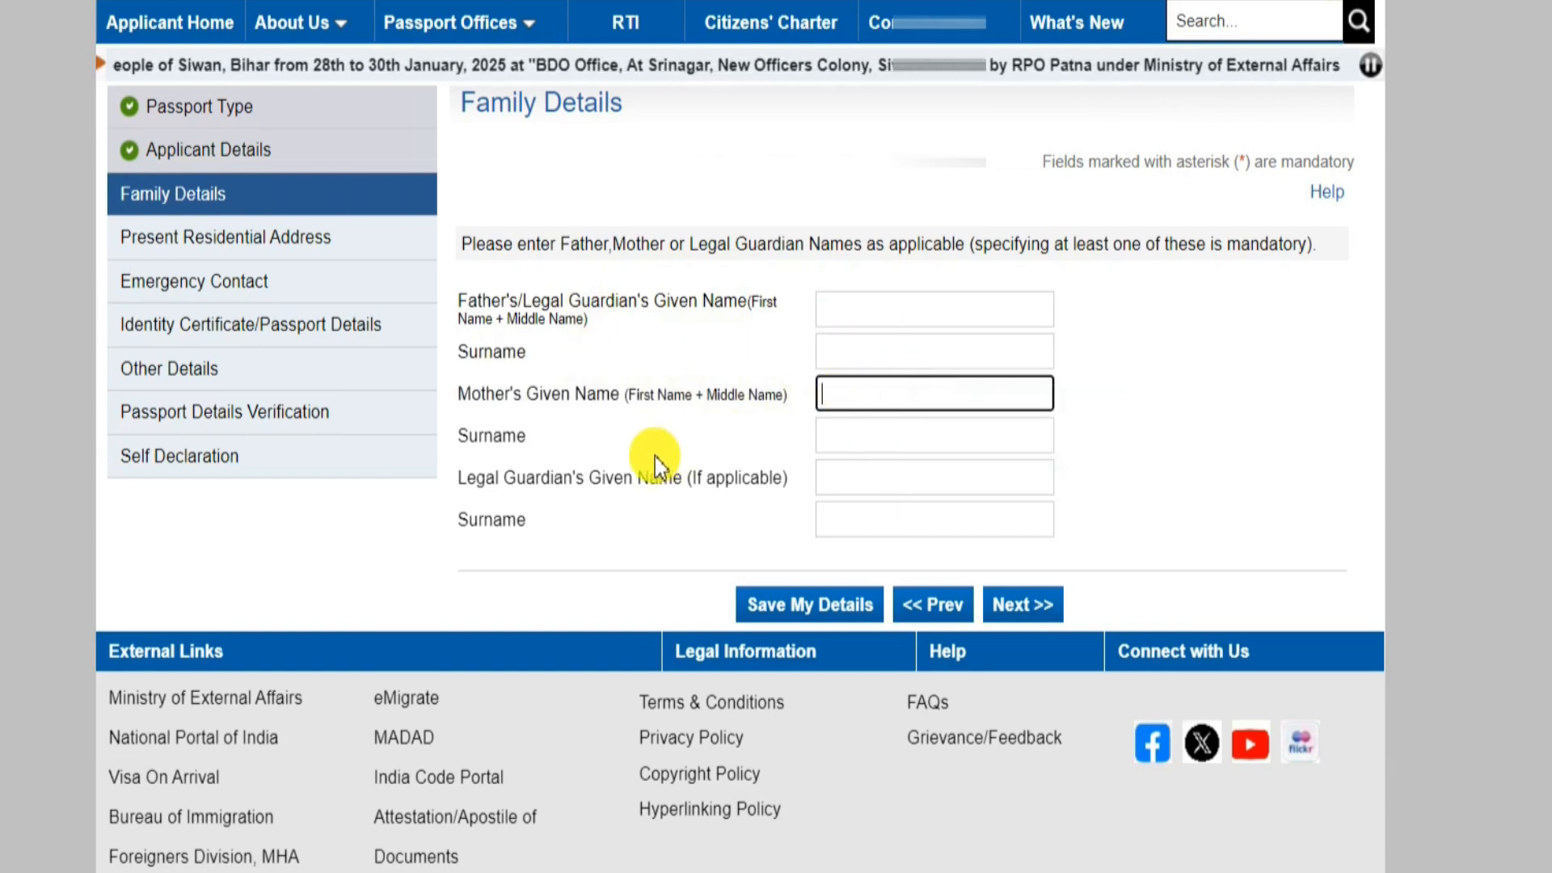
click(855, 435)
click(809, 270)
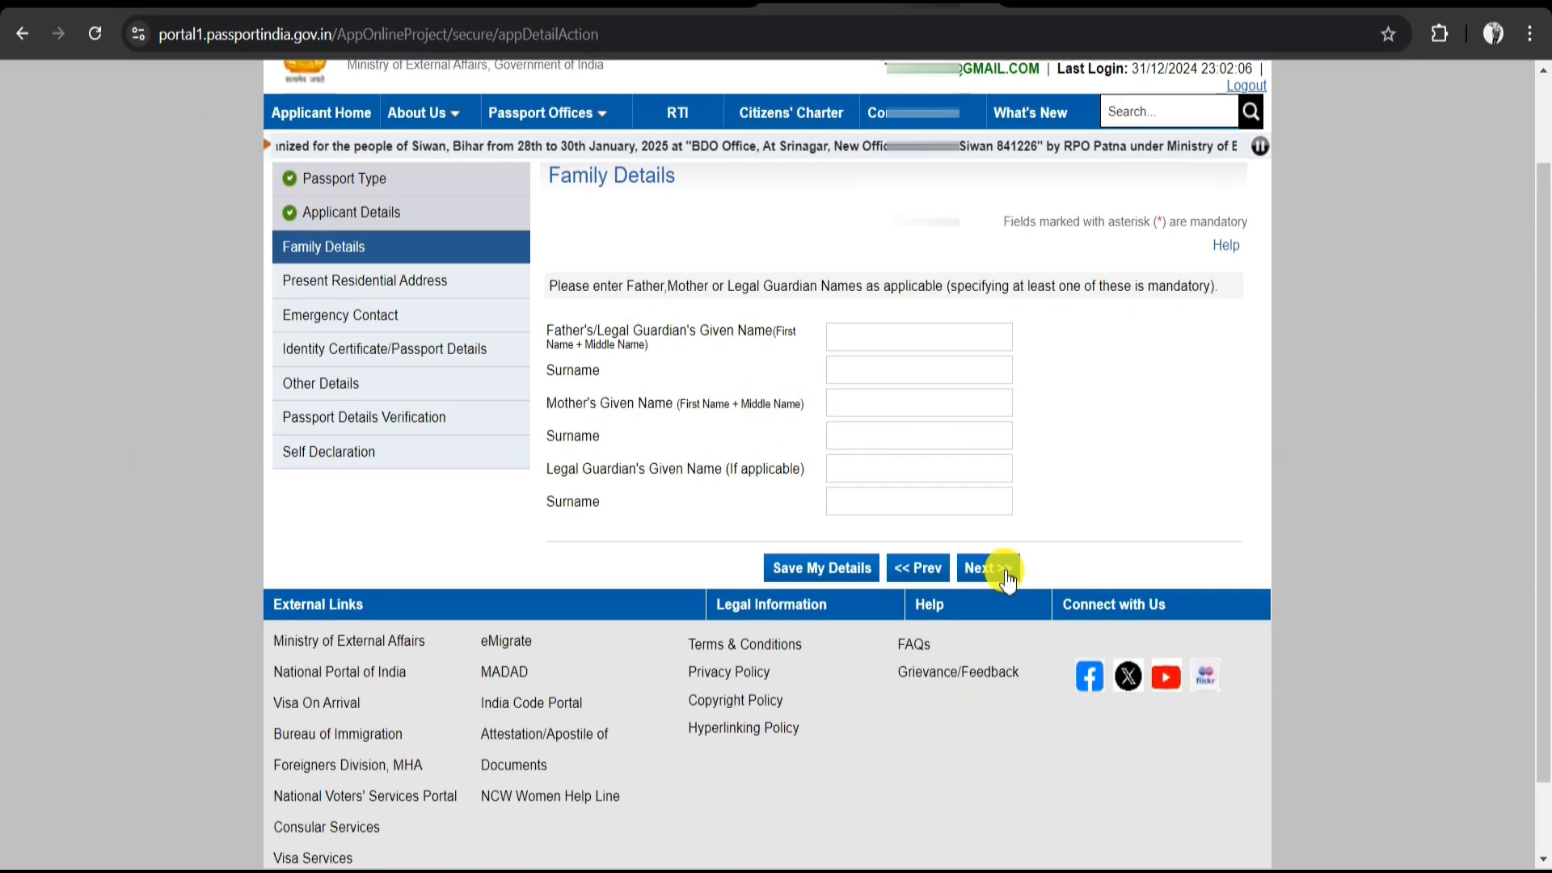
click(1048, 616)
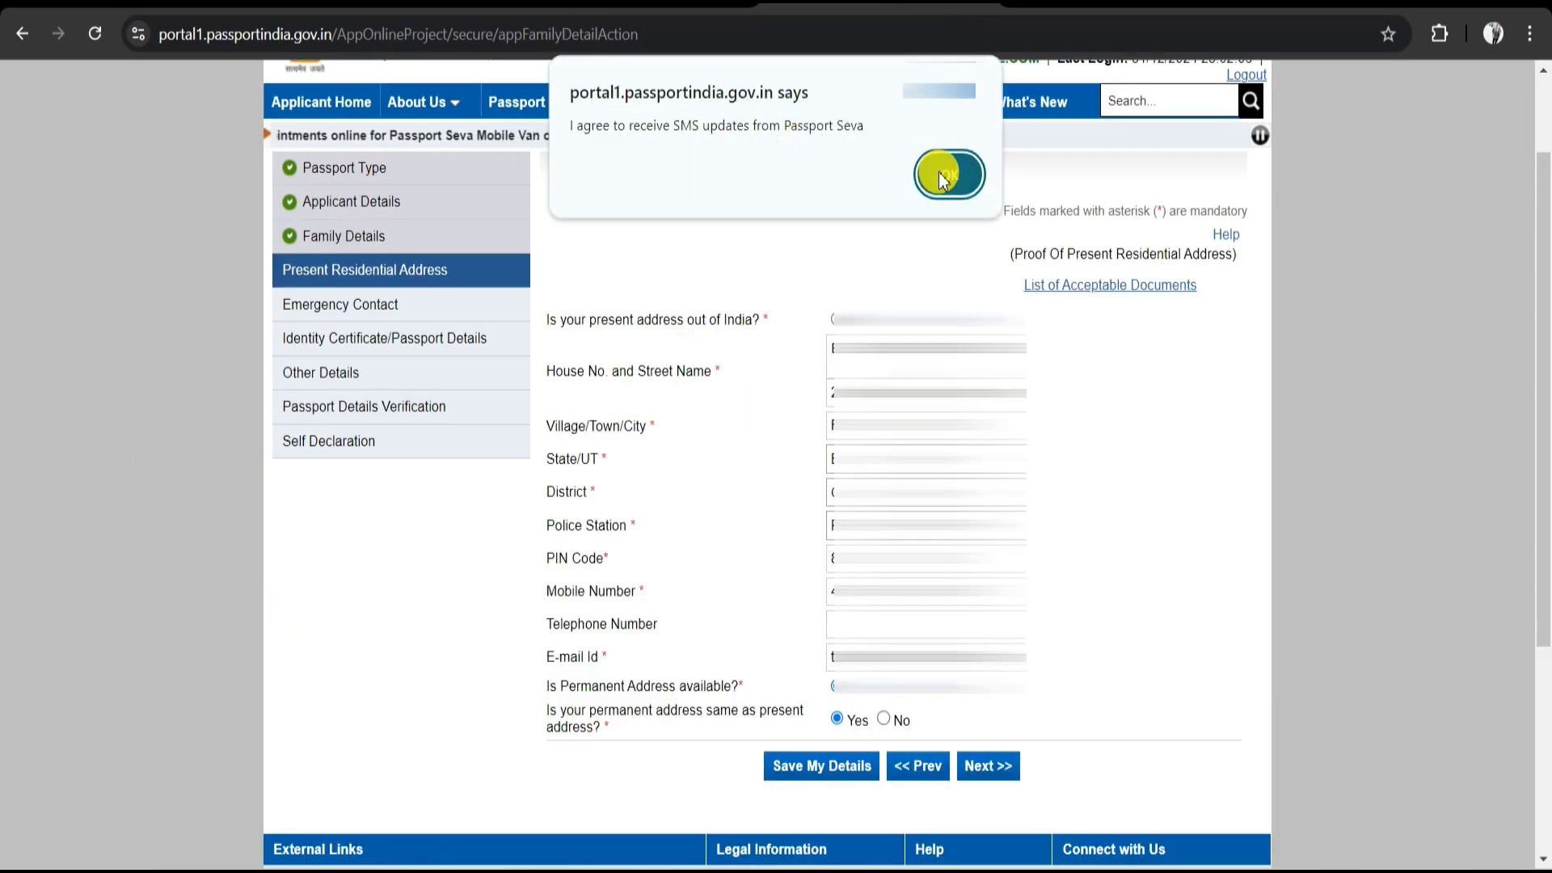
Agree to receive SMS updates from Passport Seva and proceed to the Emergency Contact section
click(938, 175)
click(859, 283)
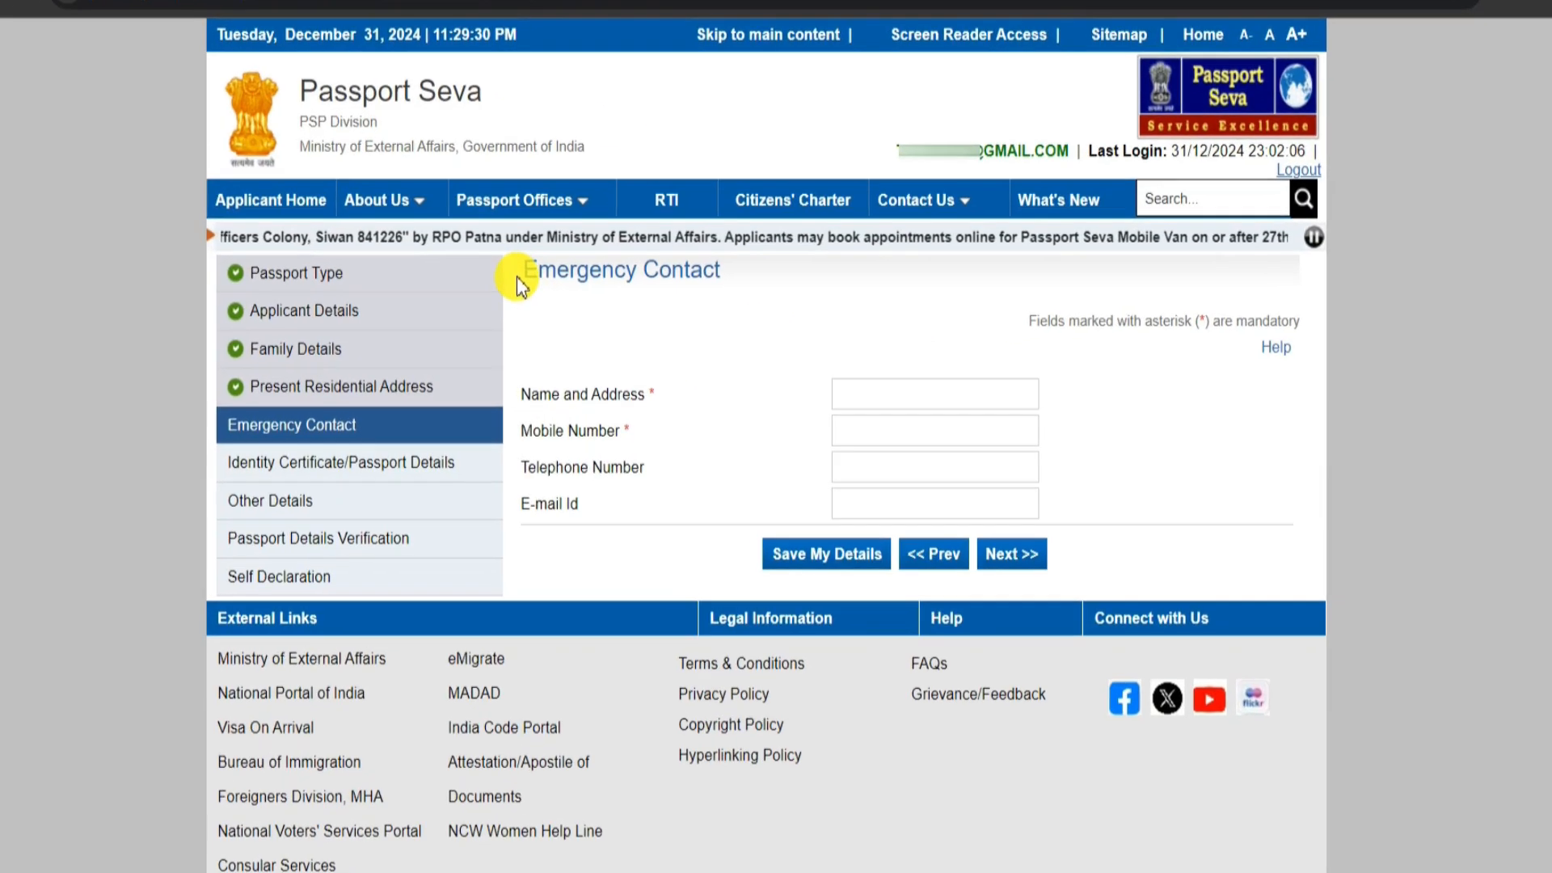
Go through the emergency contact's name and address, mobile number and e-mail fields and continue to Identity Certificate/Passport Details
drag(538, 290, 620, 275)
drag(568, 220, 755, 229)
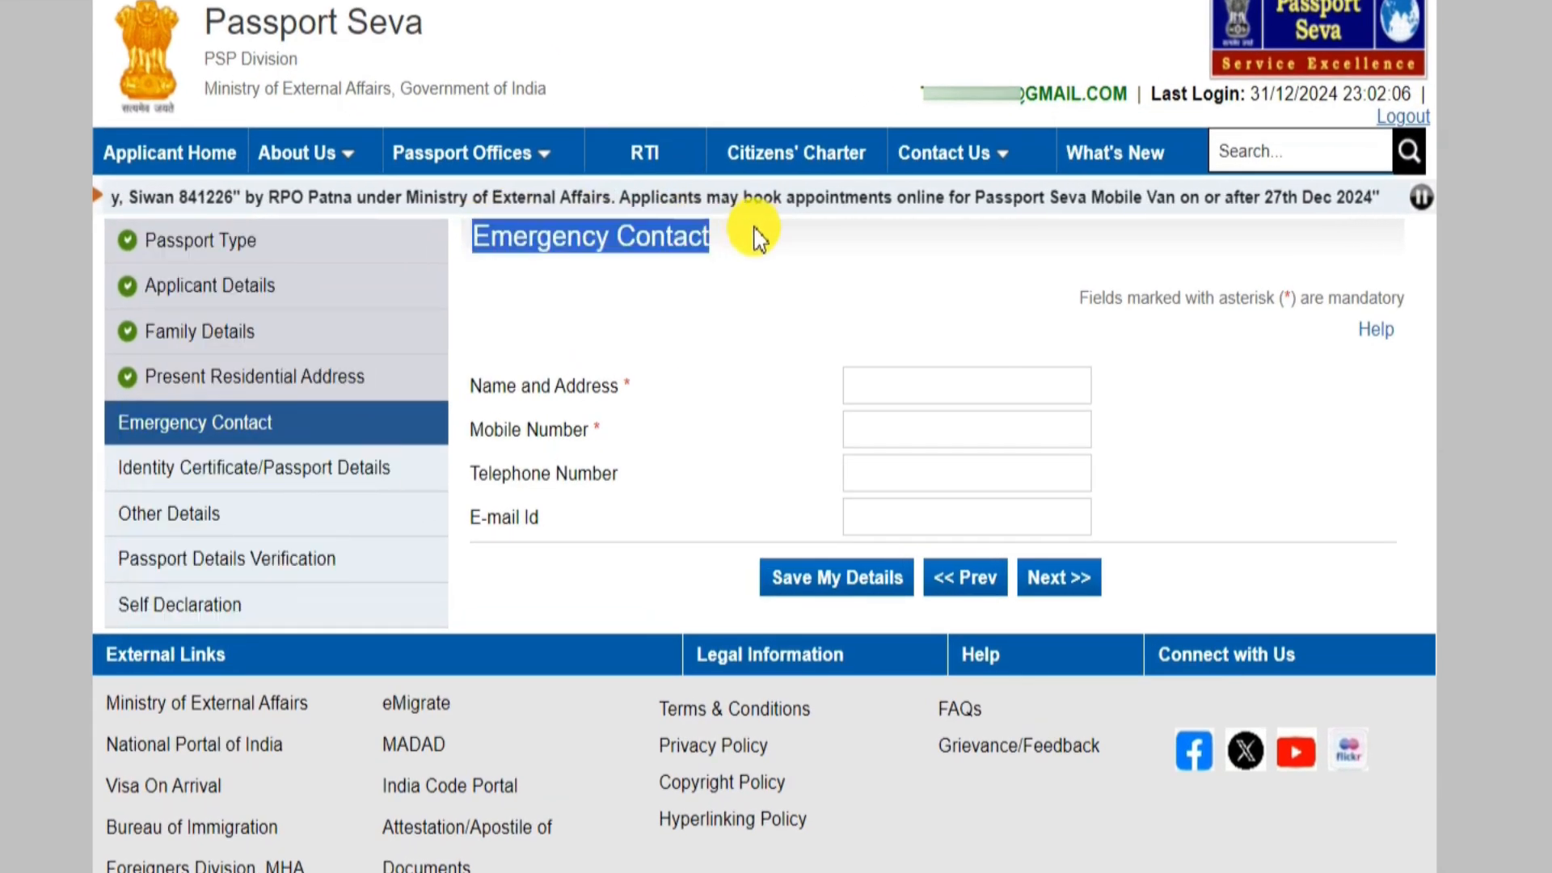
click(507, 249)
drag(468, 243, 752, 271)
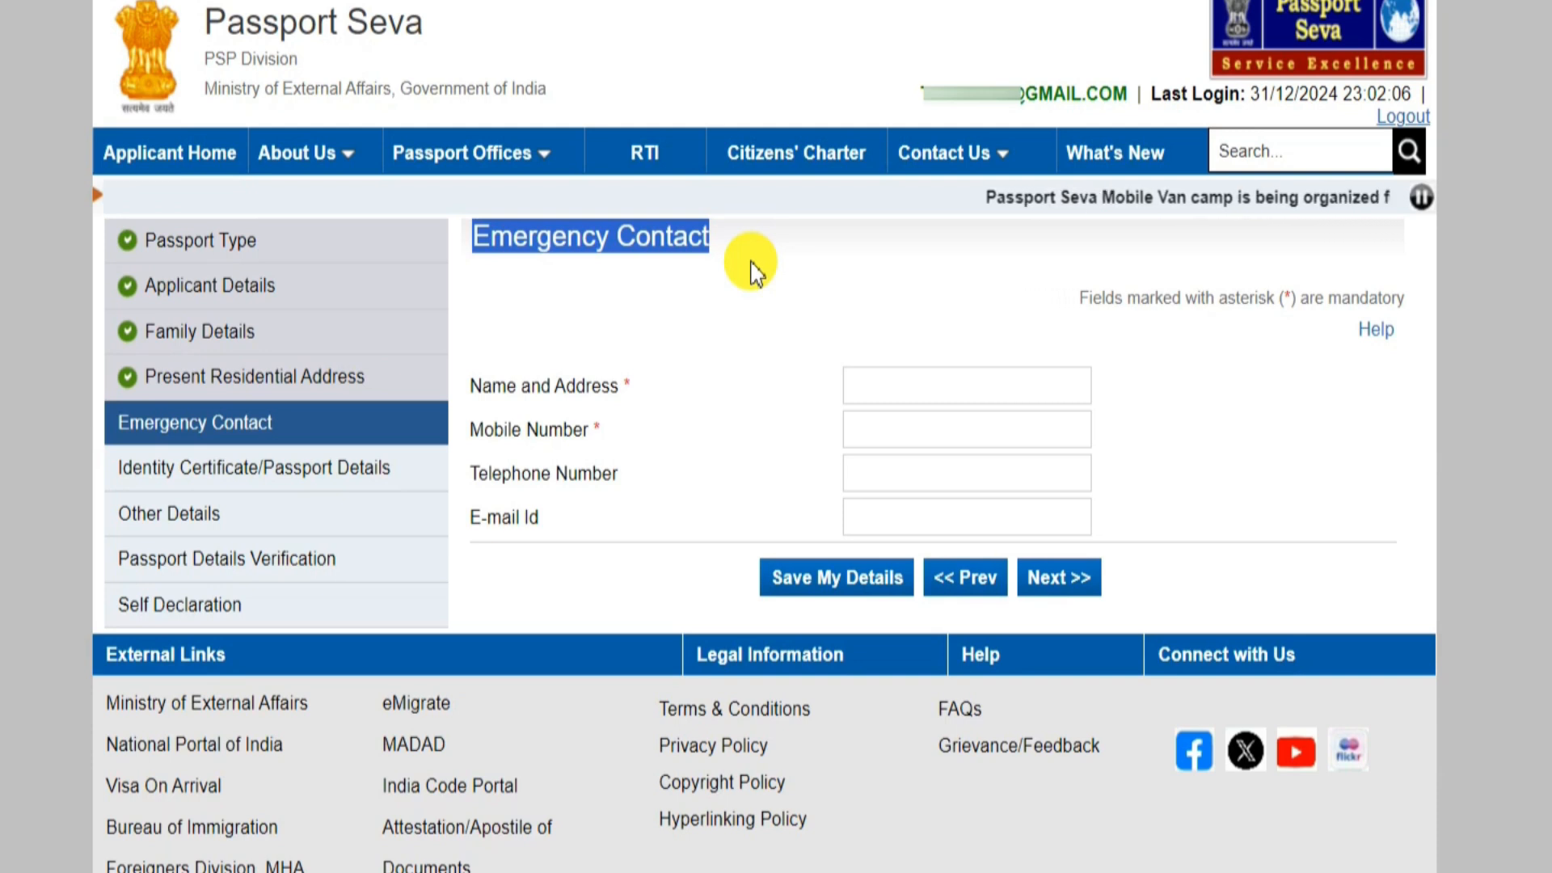
click(752, 271)
drag(454, 243, 752, 244)
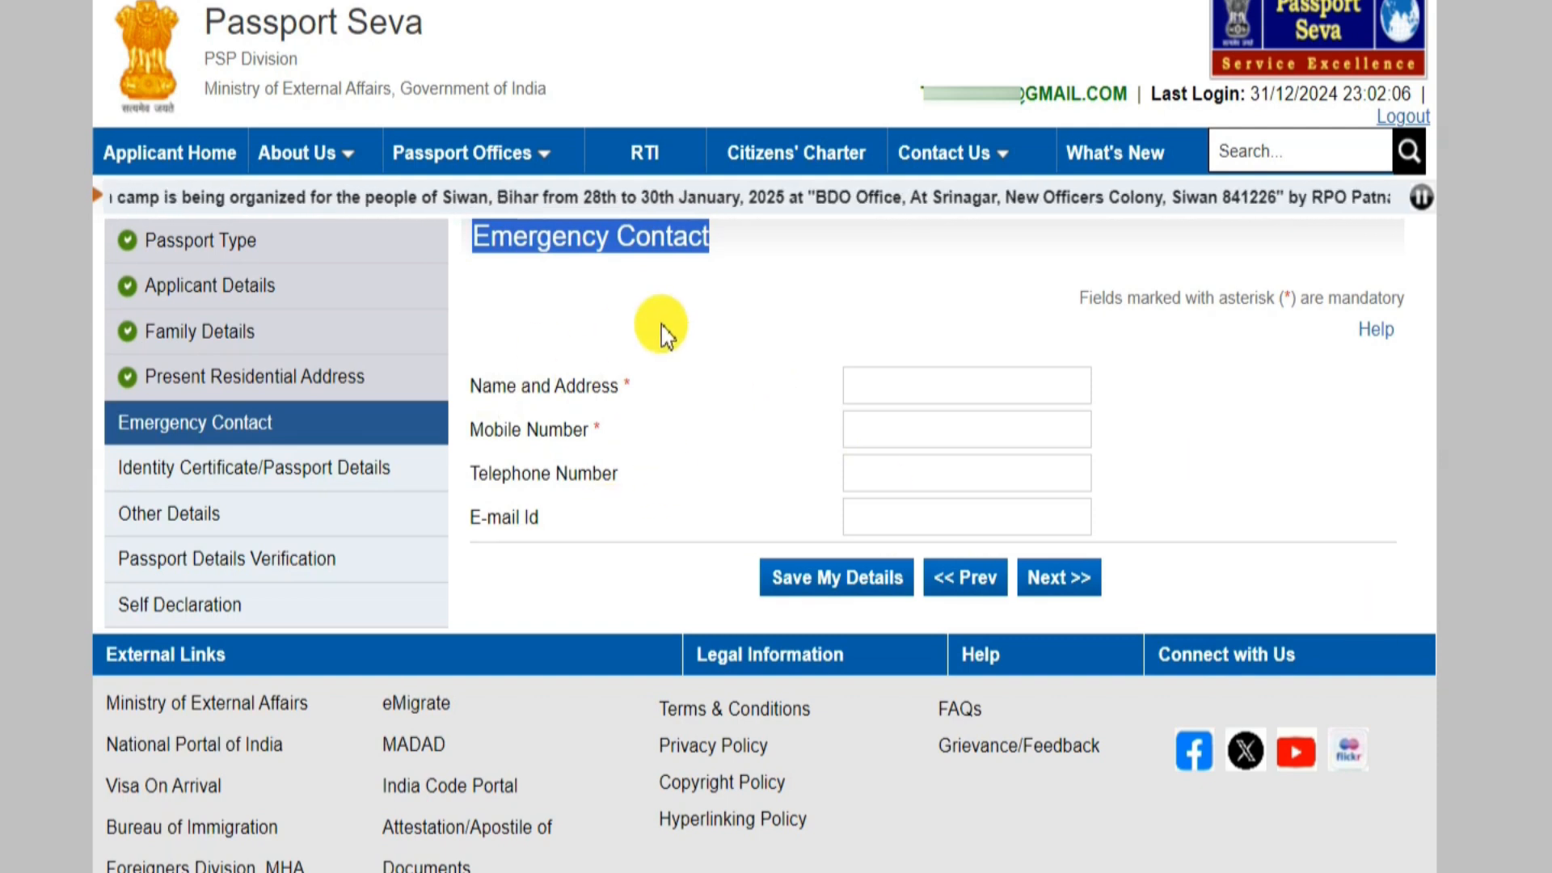
click(880, 388)
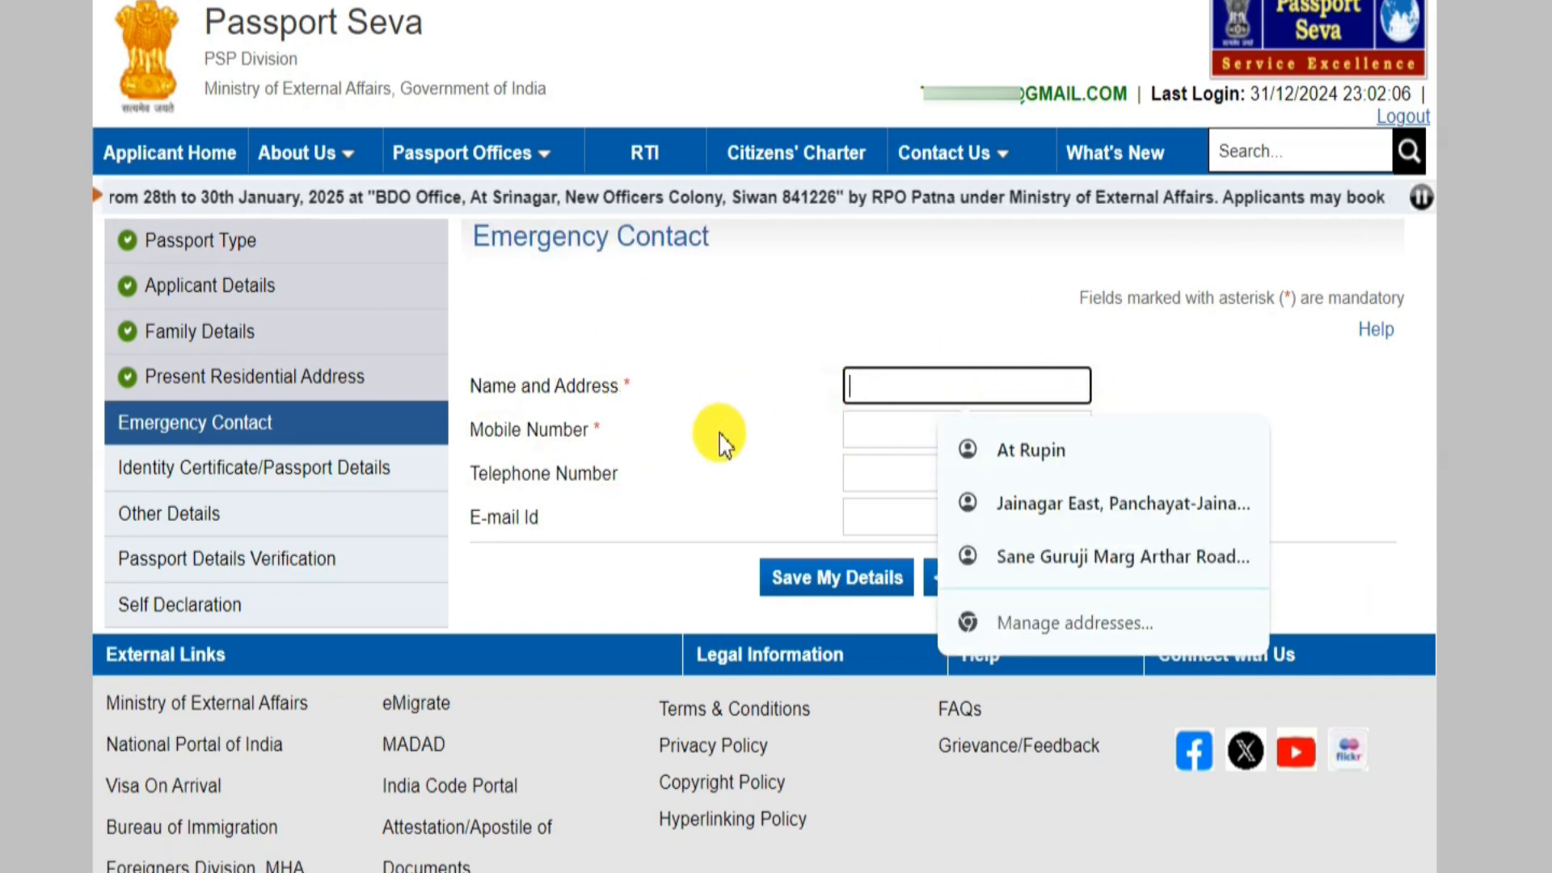
click(866, 426)
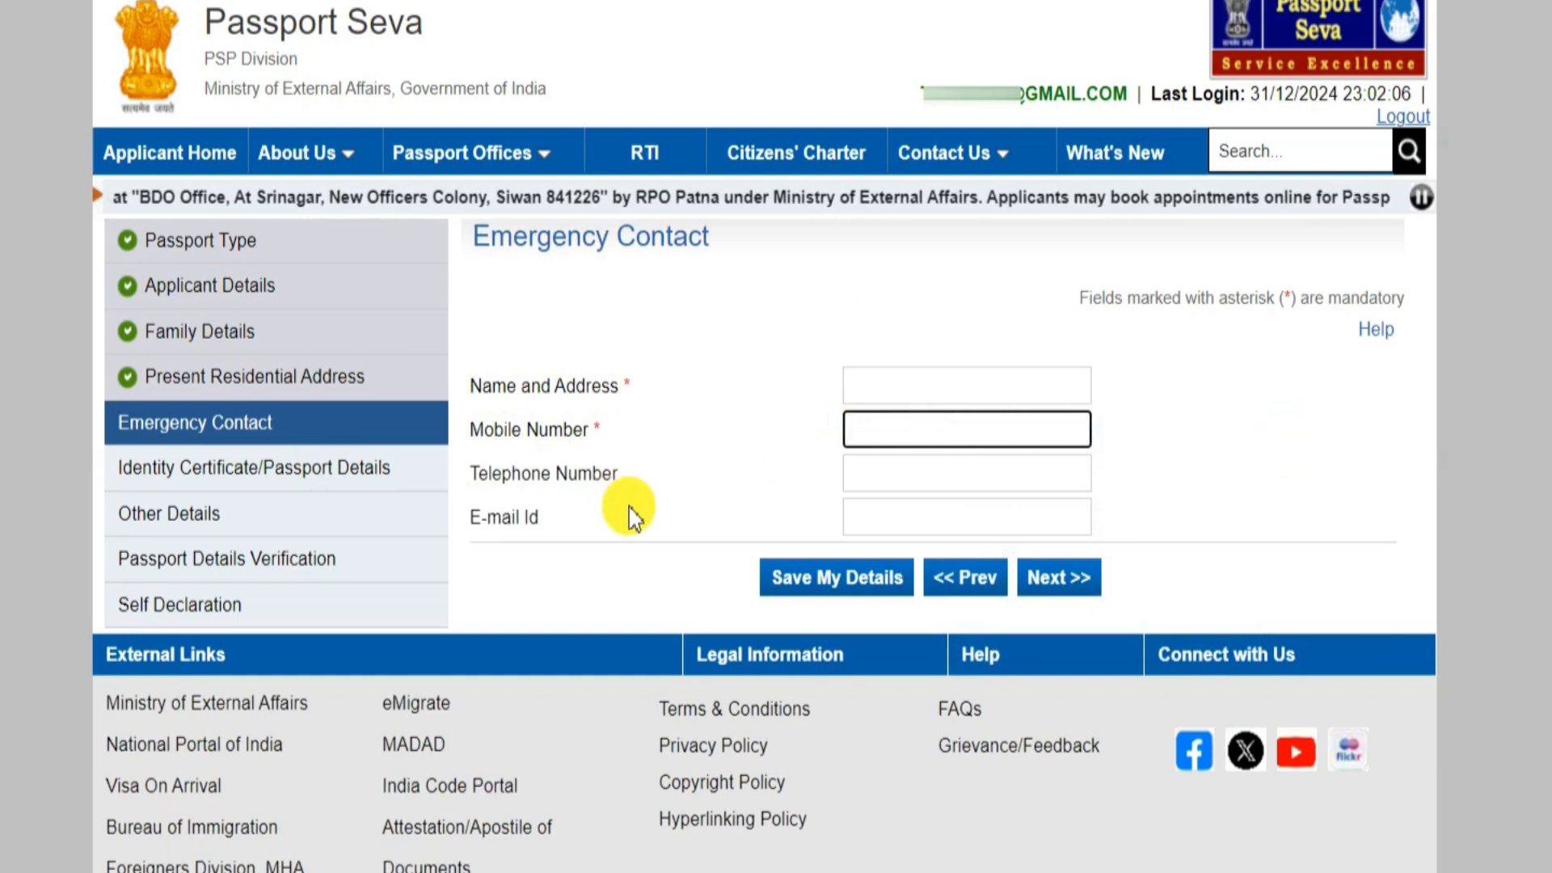
click(870, 515)
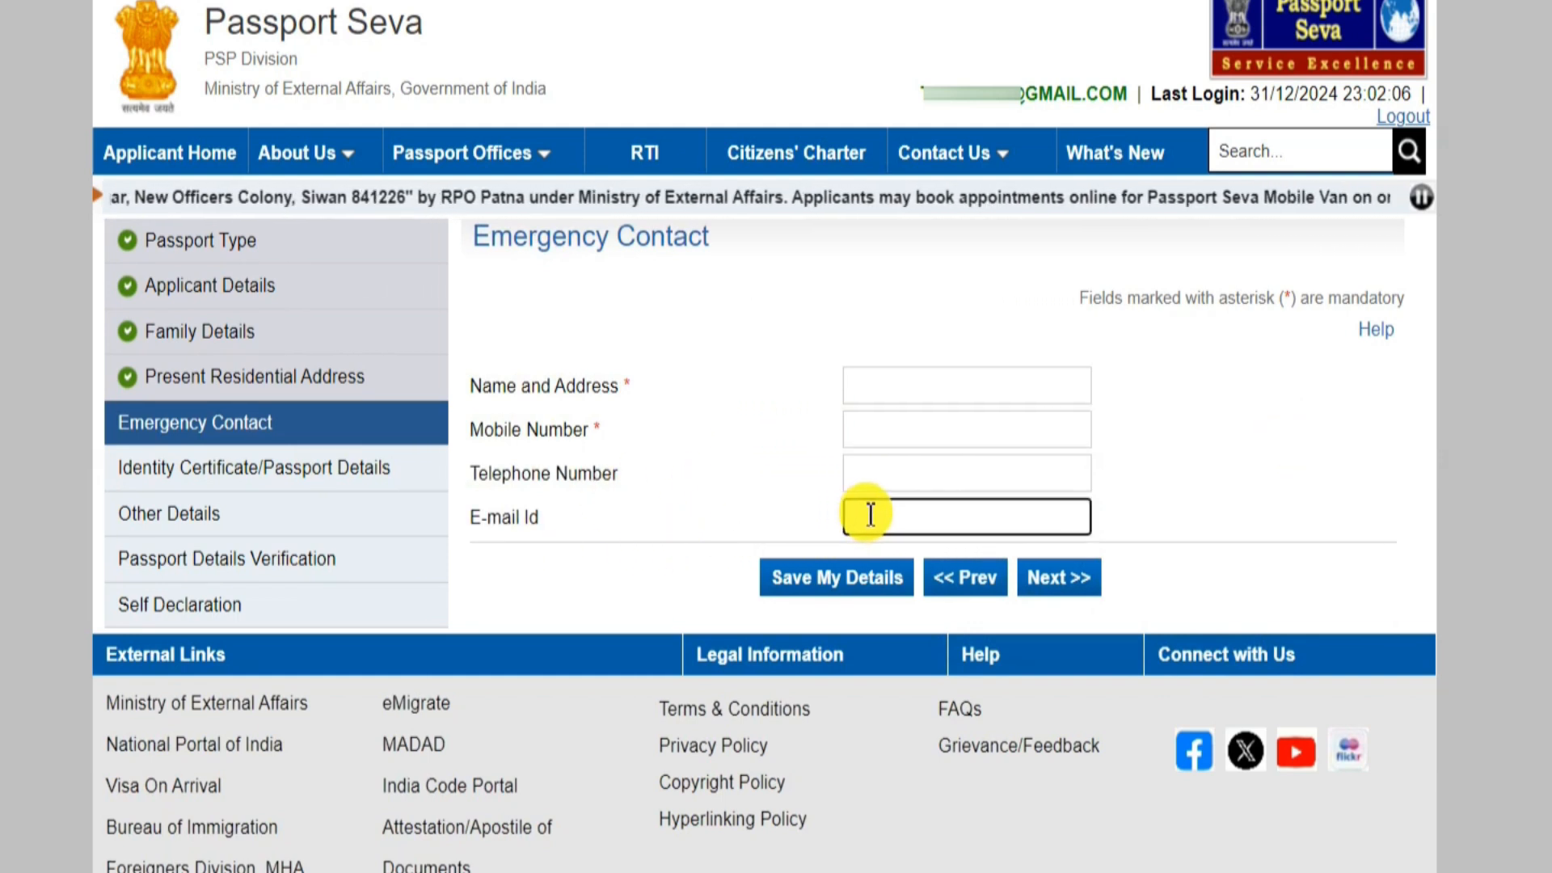
click(1090, 581)
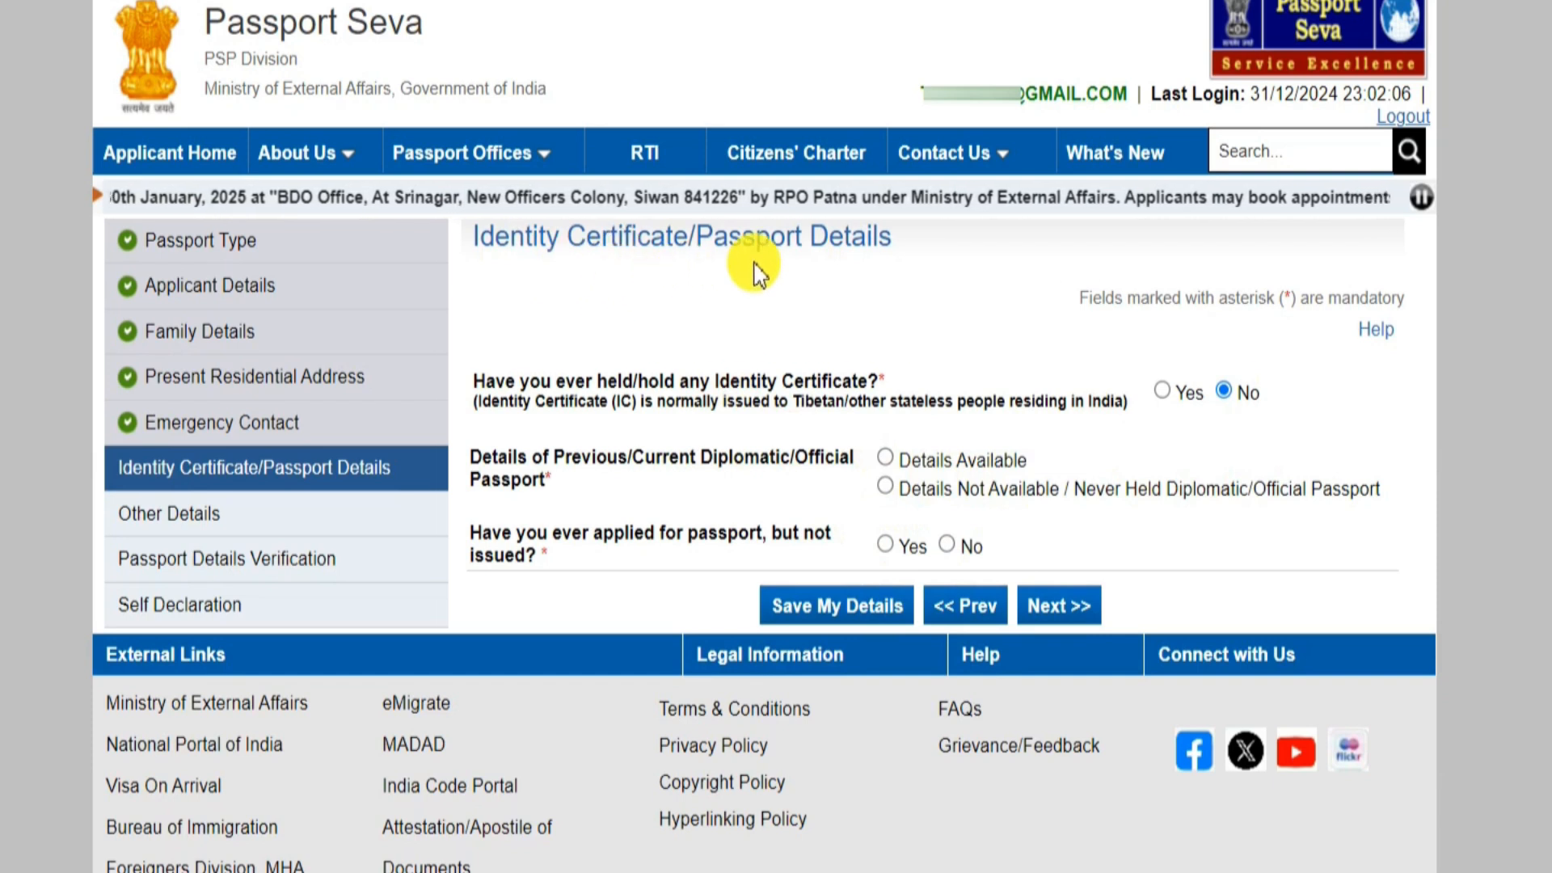
Declare that no diplomatic/official passport was held and no passport application went unissued, and continue to Other Details
click(887, 487)
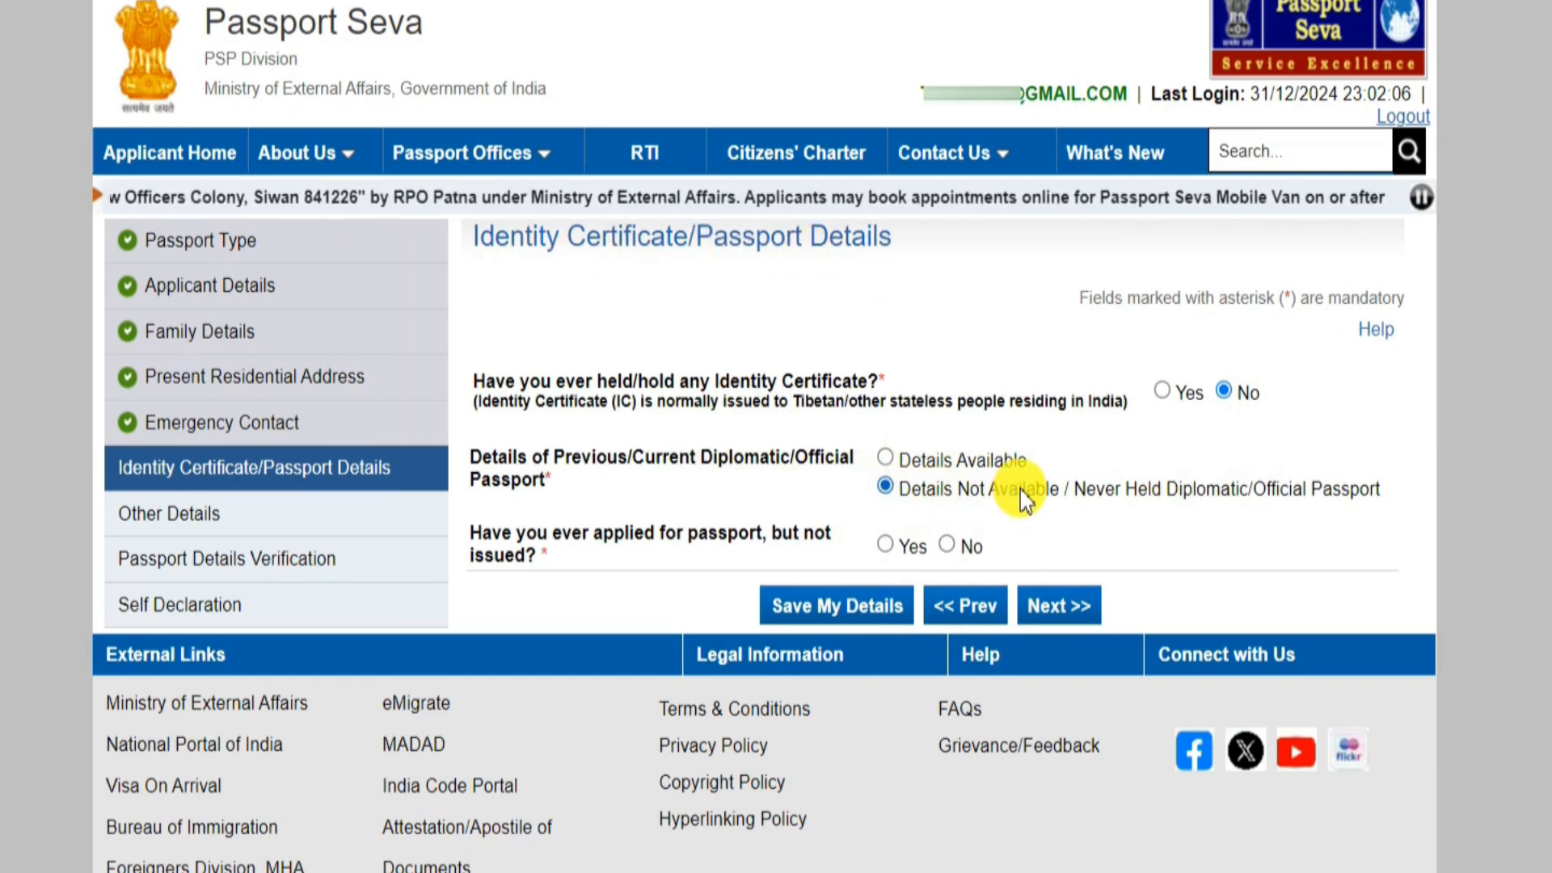
click(947, 545)
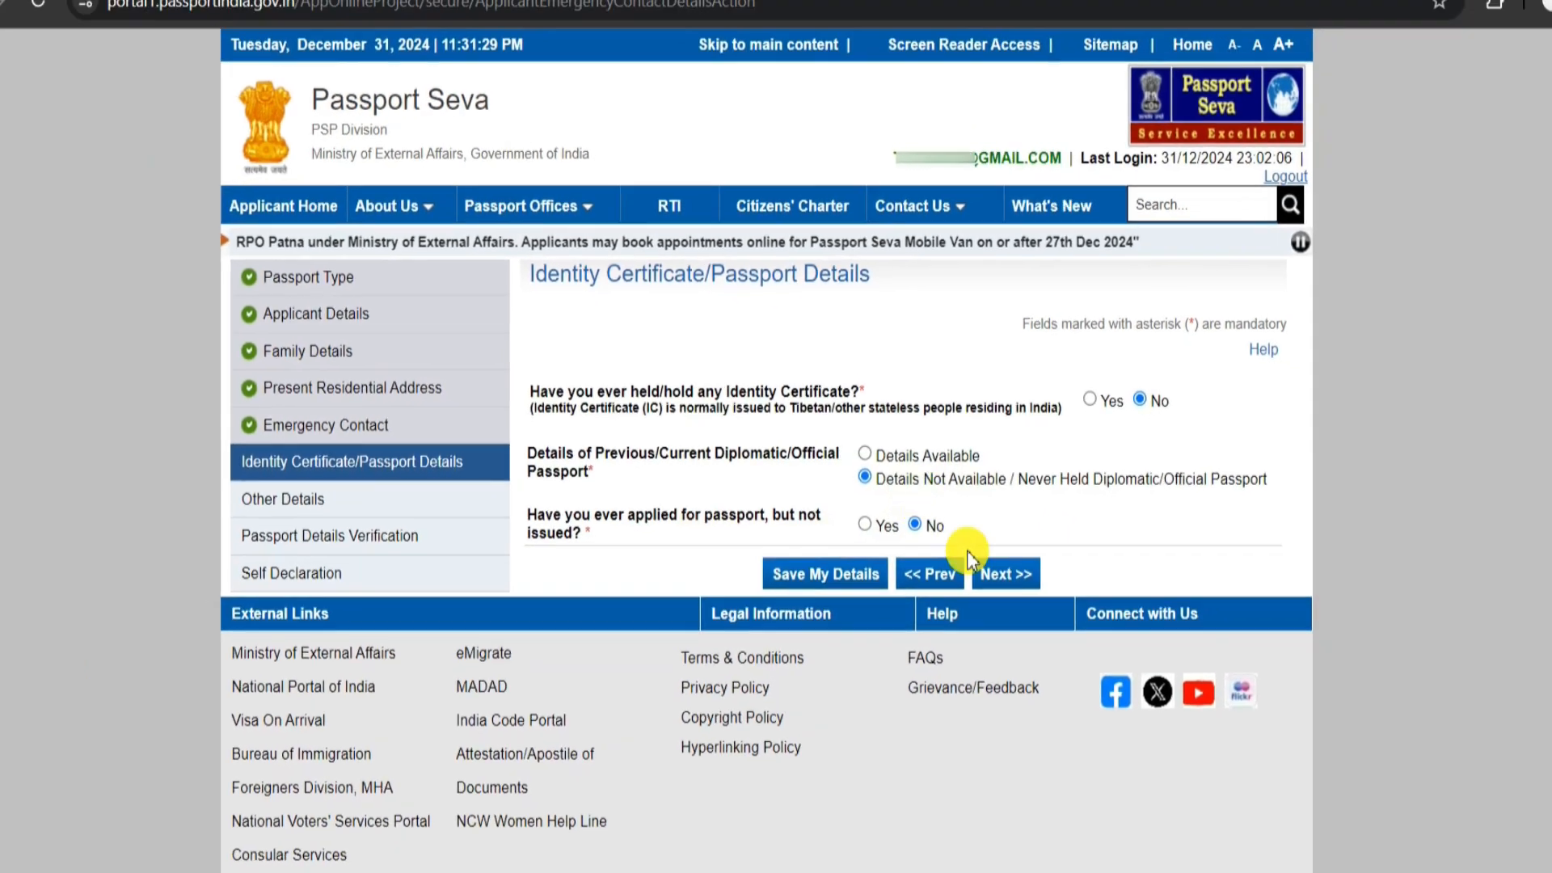
click(1077, 611)
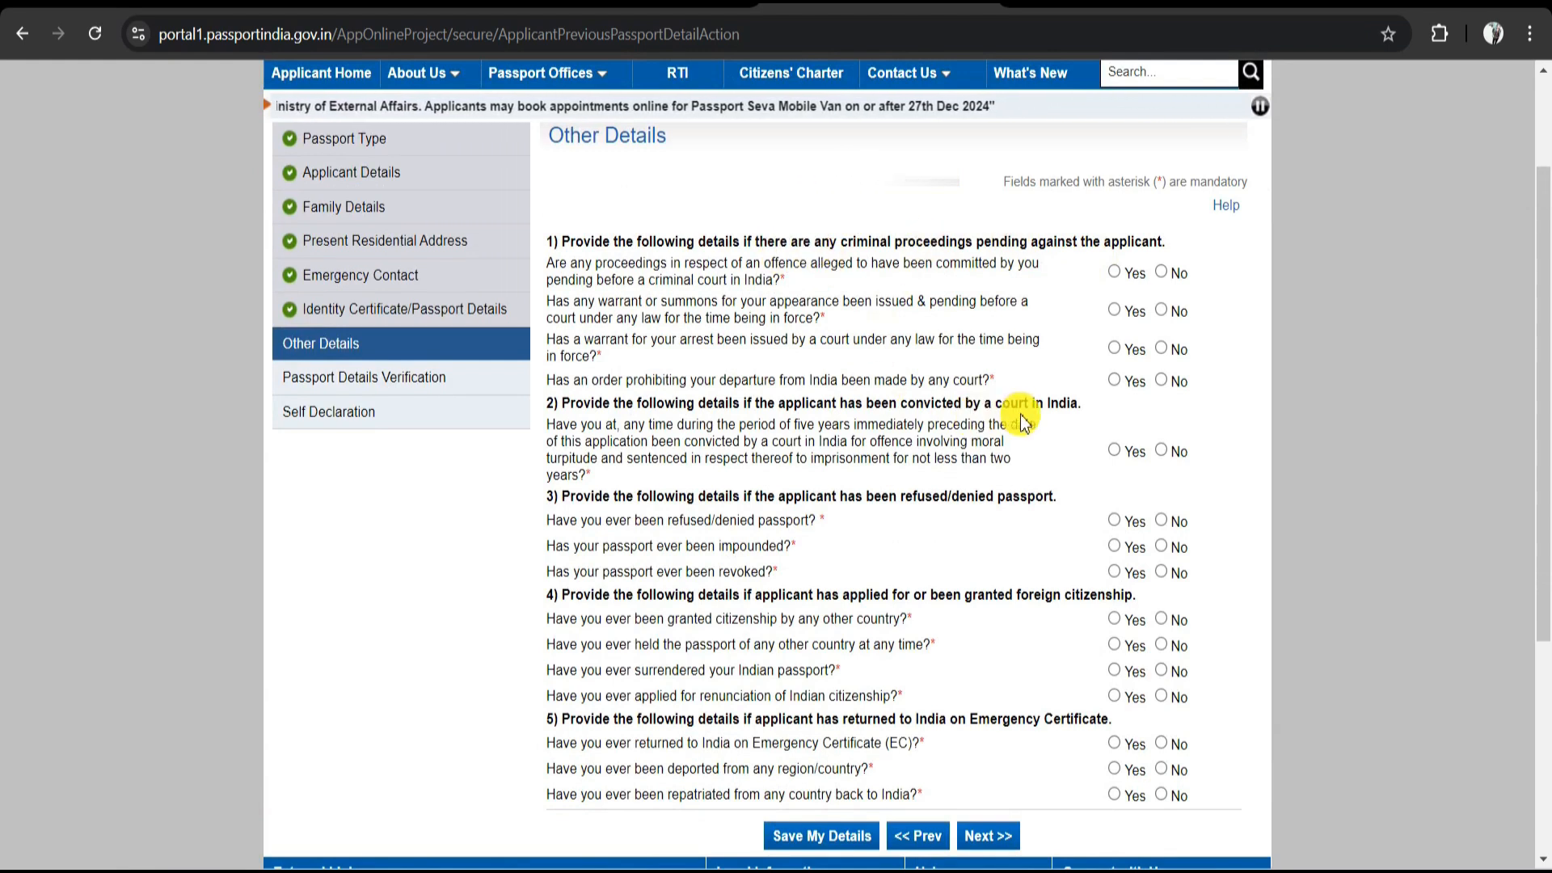
Answer No to all criminal proceedings, conviction, passport refusal, foreign citizenship and Emergency Certificate questions, and continue to Passport Details Verification
drag(888, 403, 1034, 403)
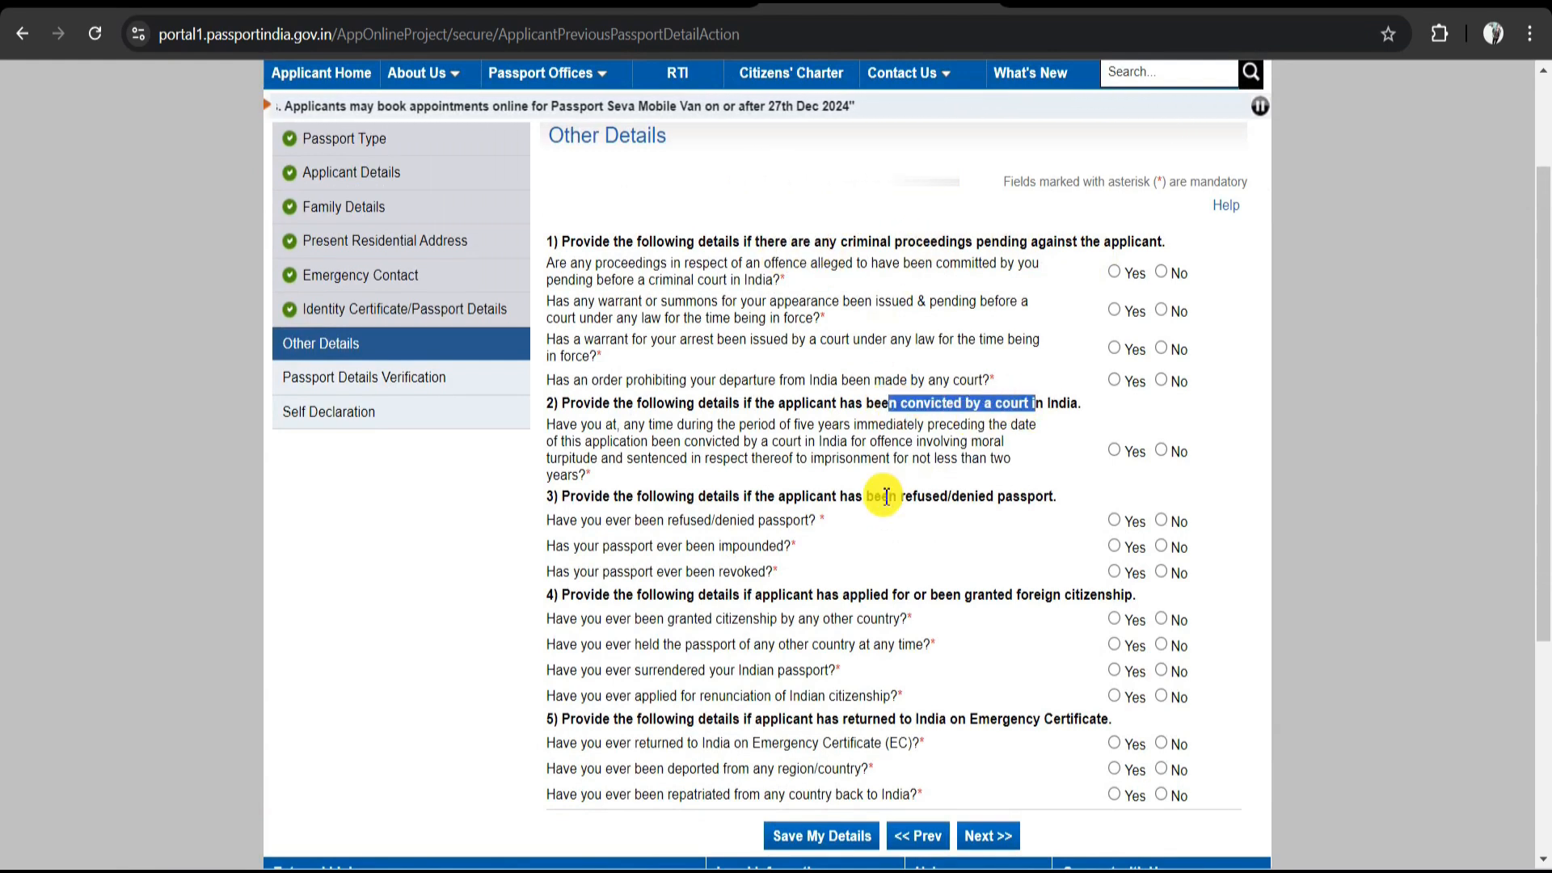
drag(833, 496, 1034, 496)
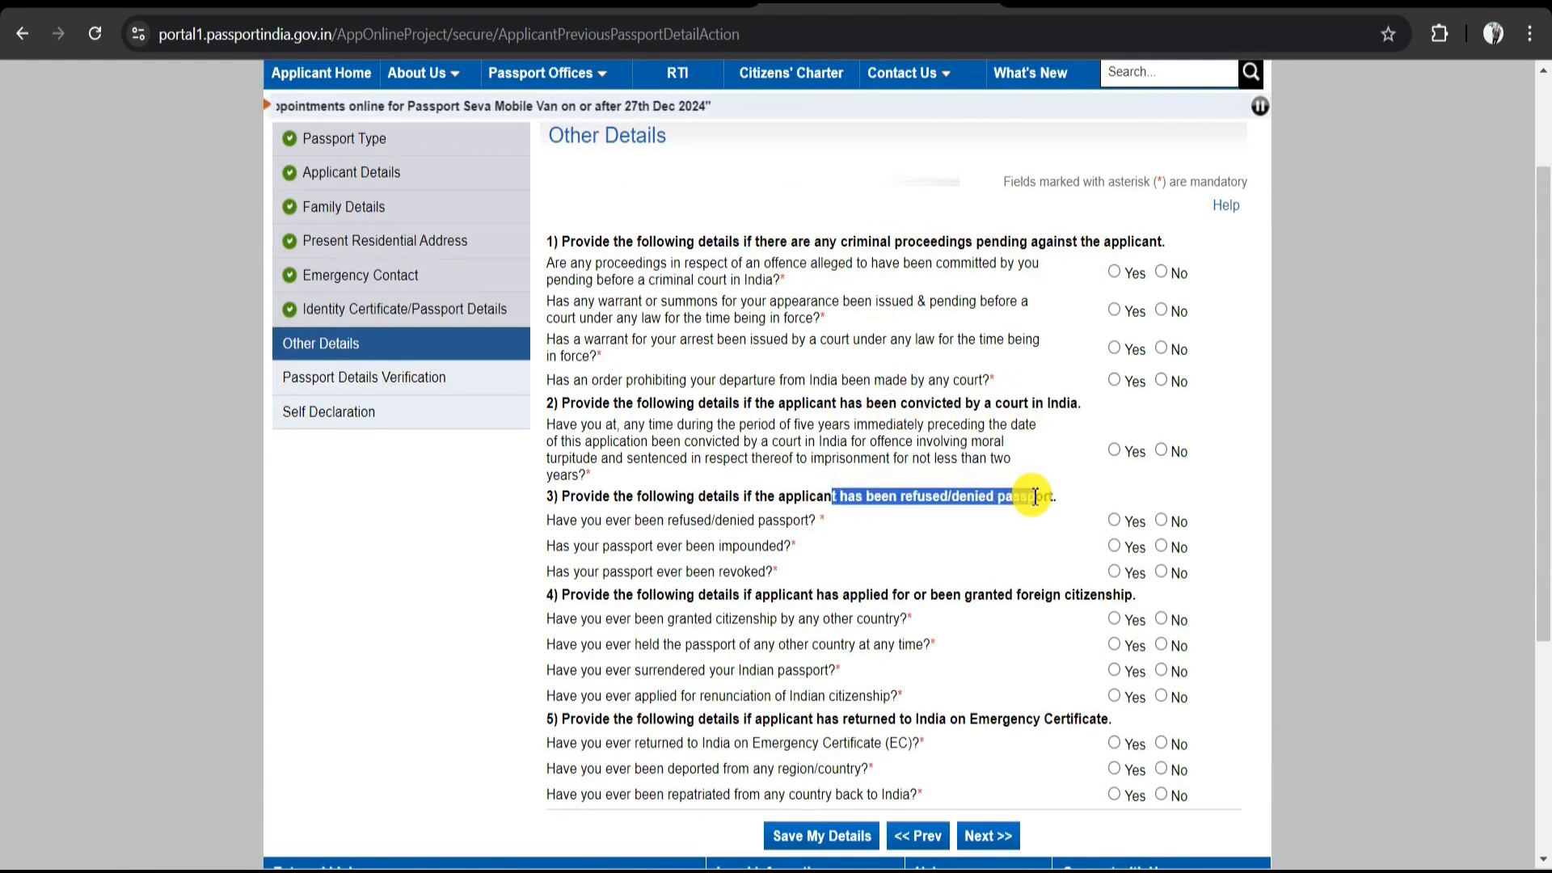
drag(928, 595, 1130, 602)
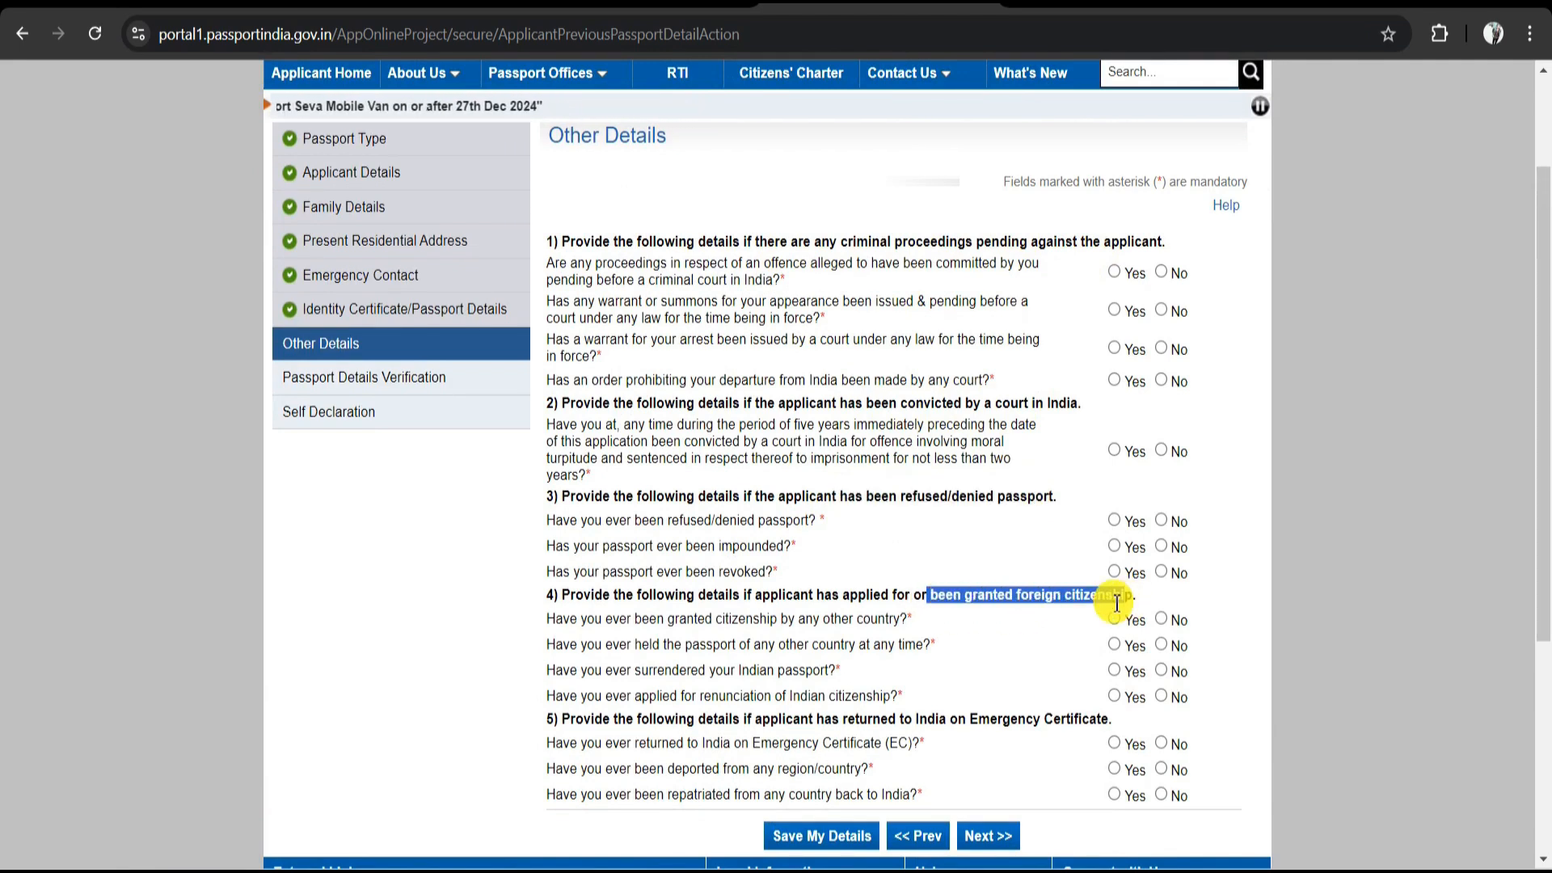
drag(846, 718, 1041, 732)
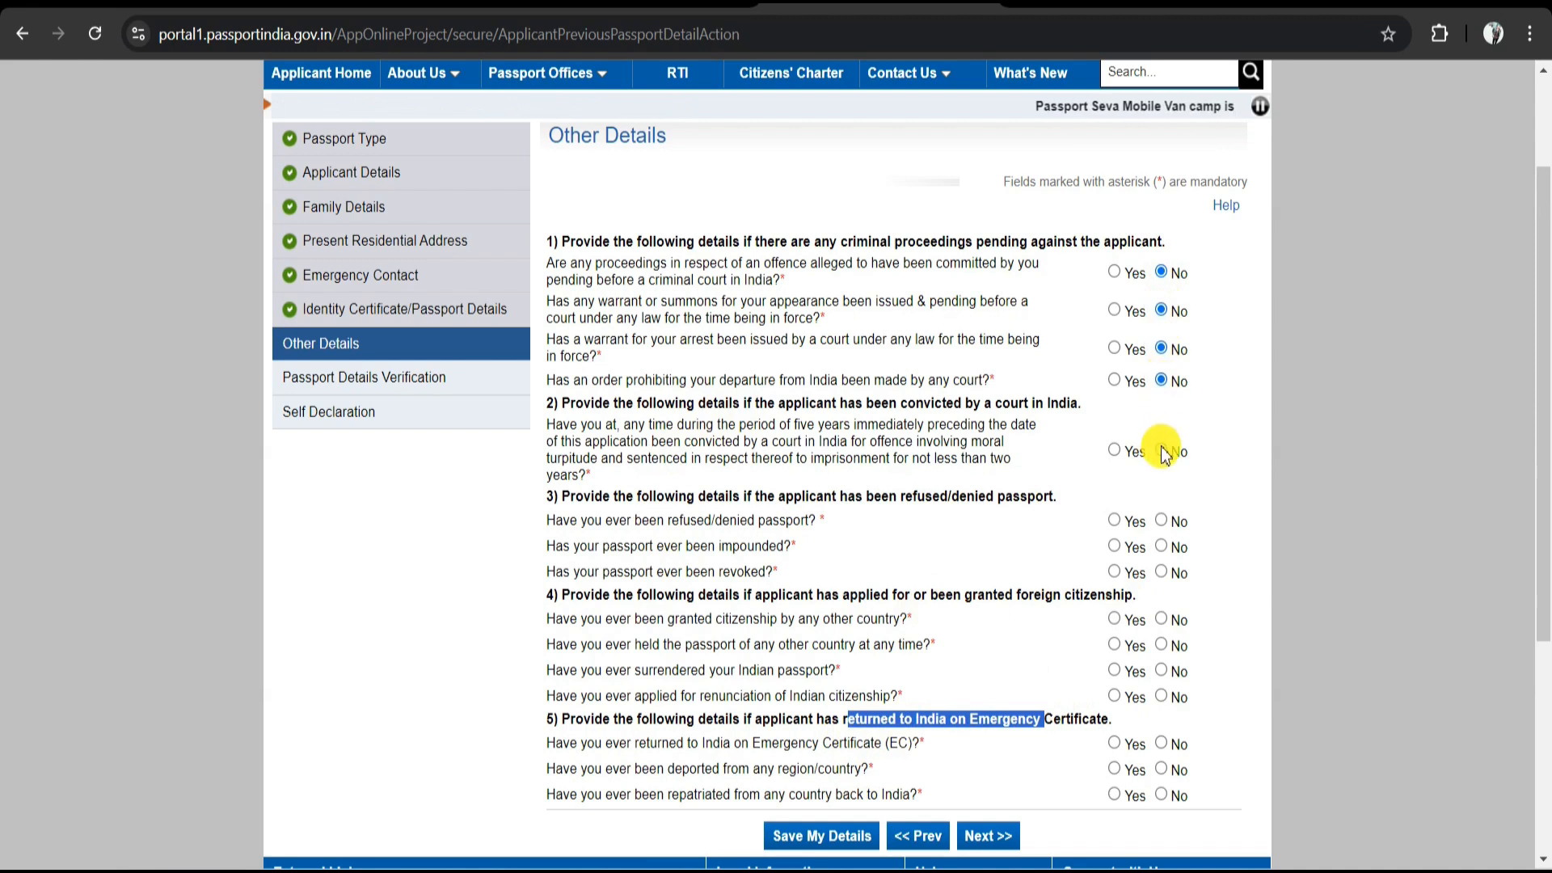
click(1161, 620)
click(1161, 645)
click(1161, 670)
click(1161, 697)
click(1161, 744)
click(1160, 770)
click(1161, 795)
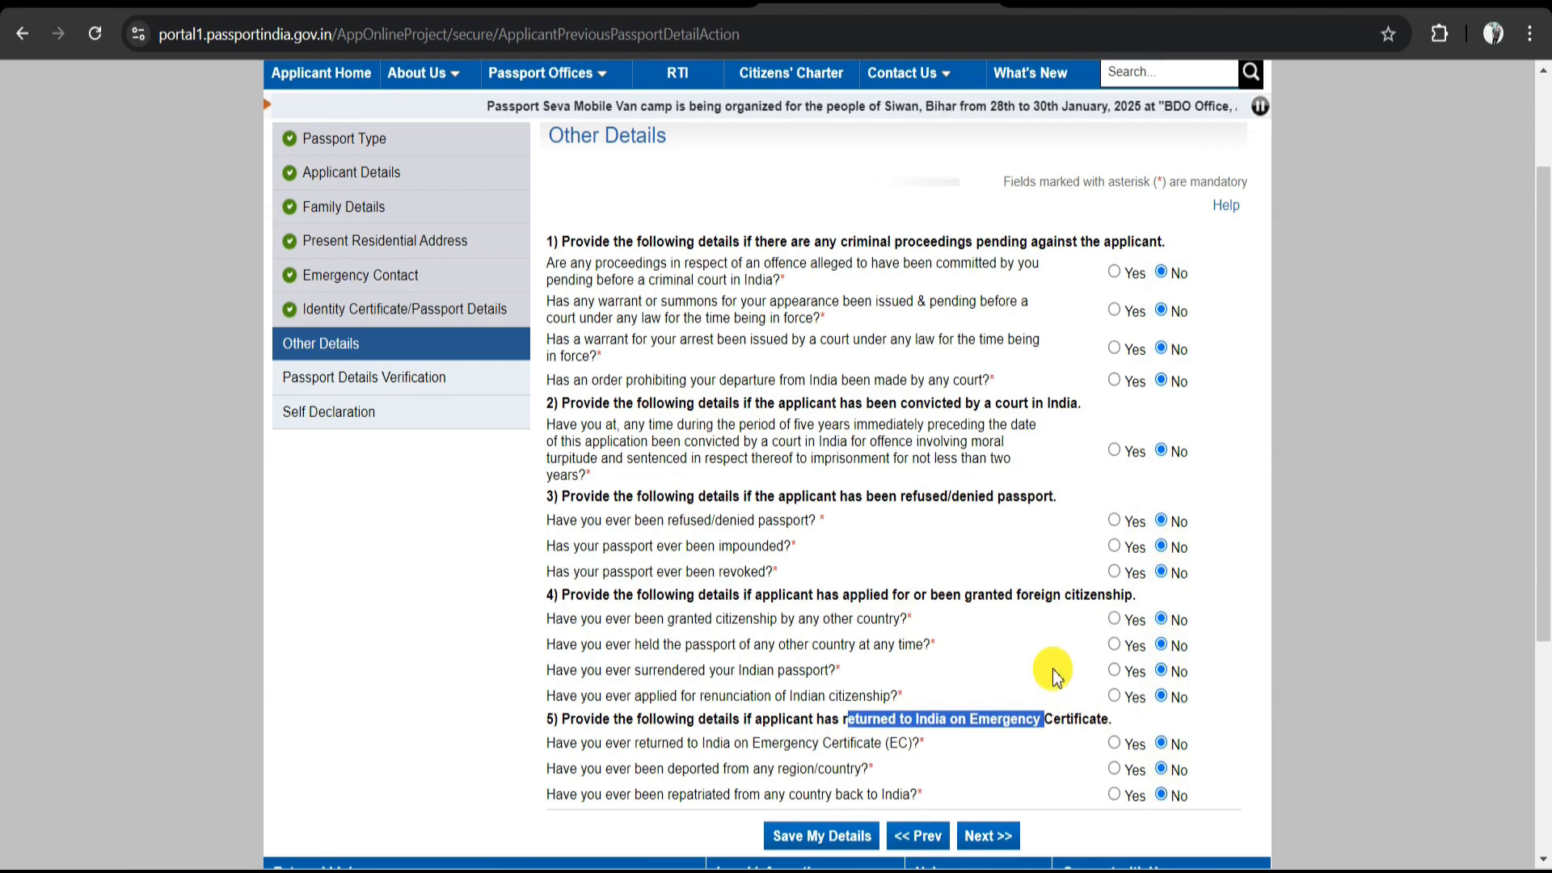
click(996, 836)
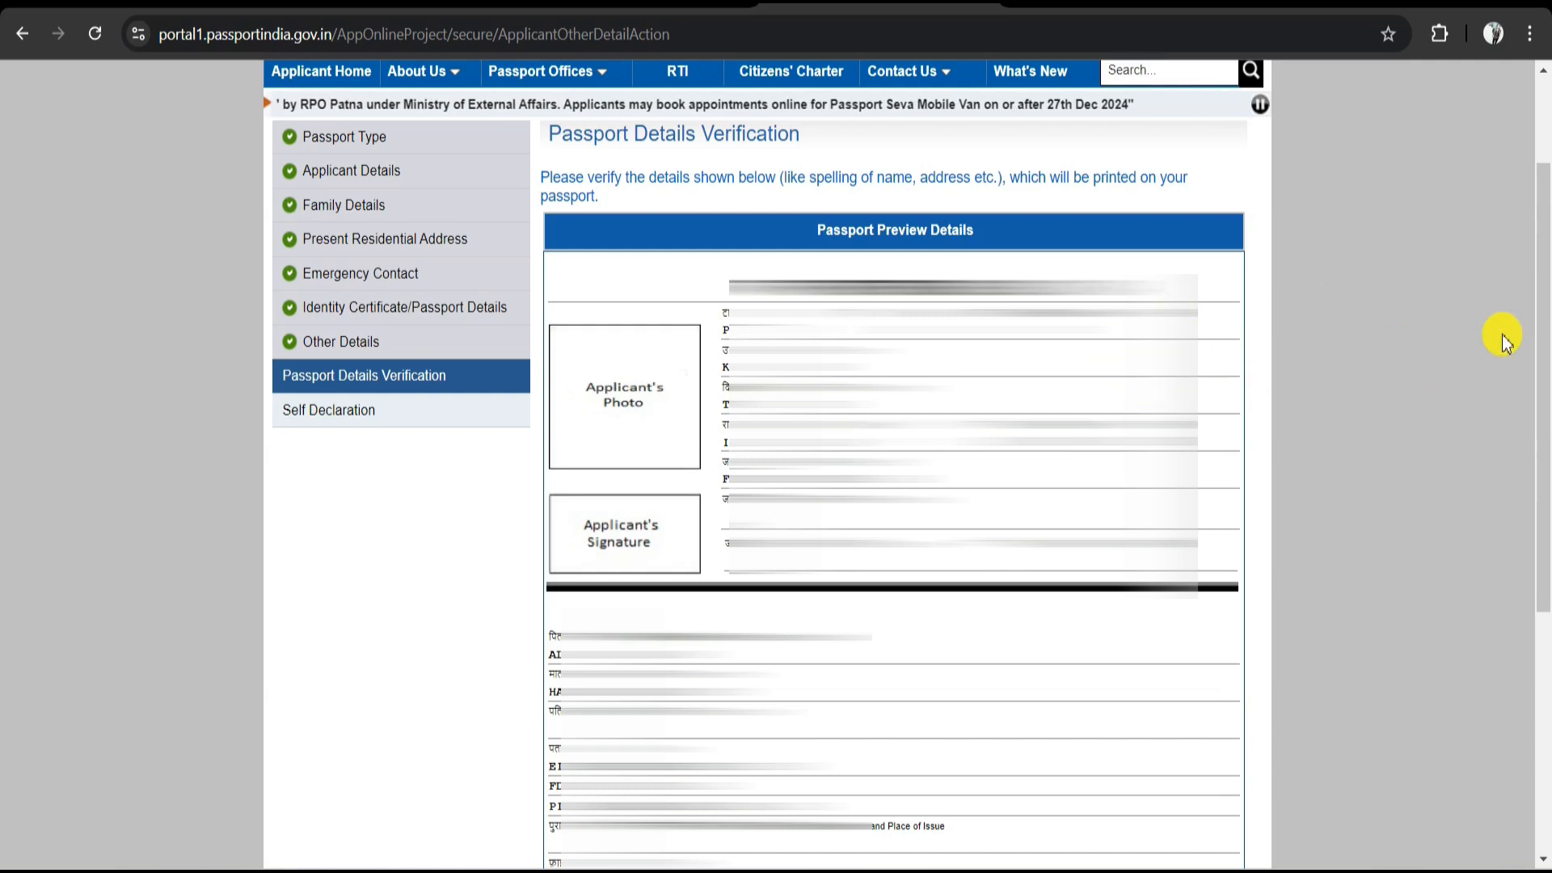
Review the passport preview details down to the end and continue to the Self Declaration section
drag(1538, 284, 1538, 354)
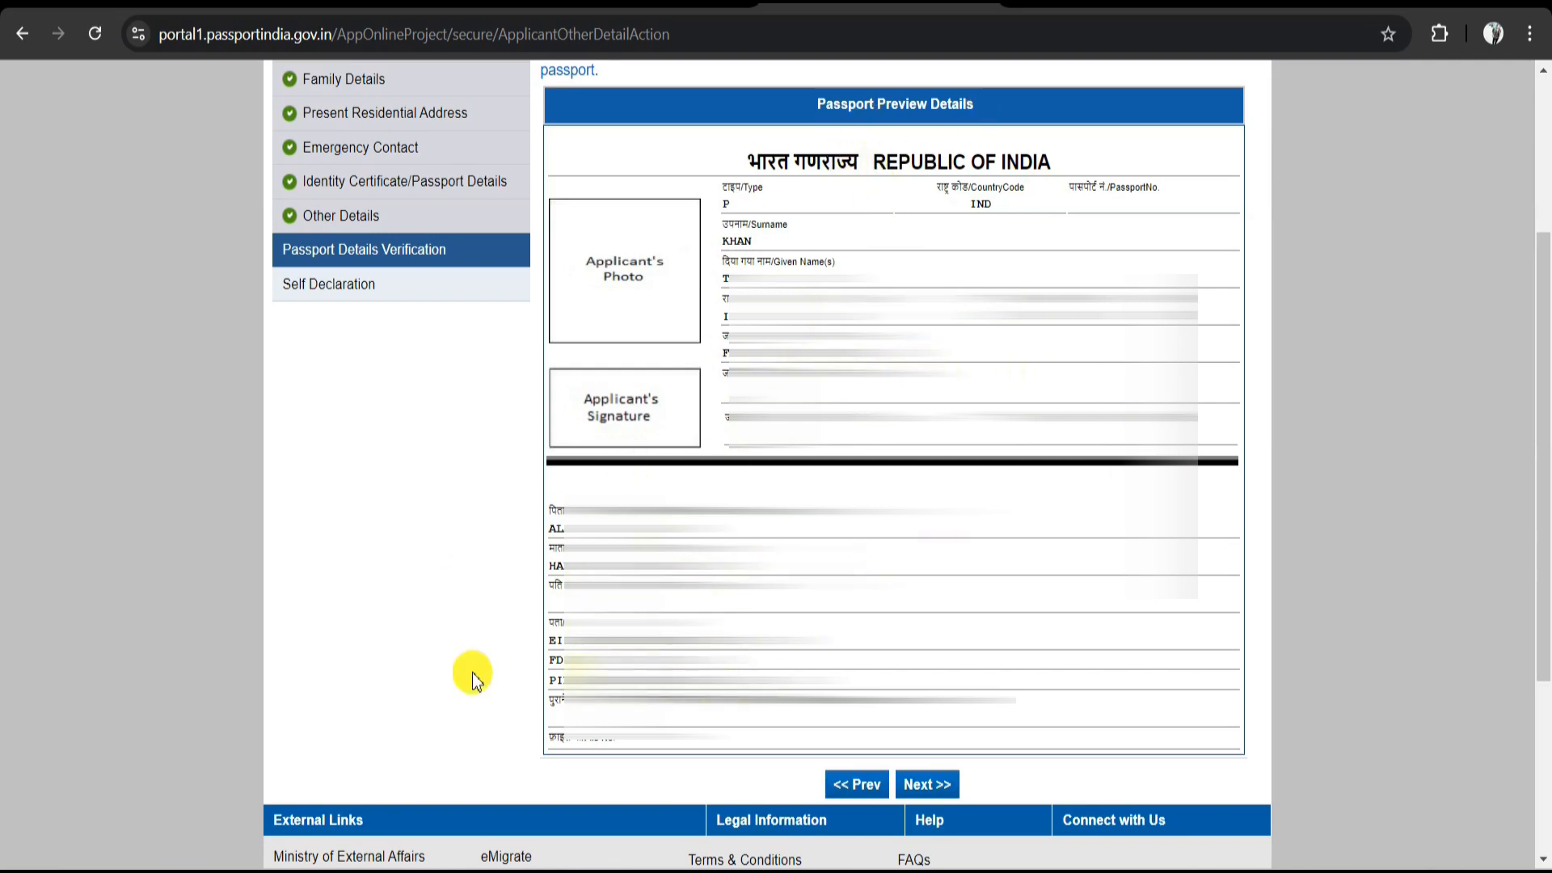
click(942, 788)
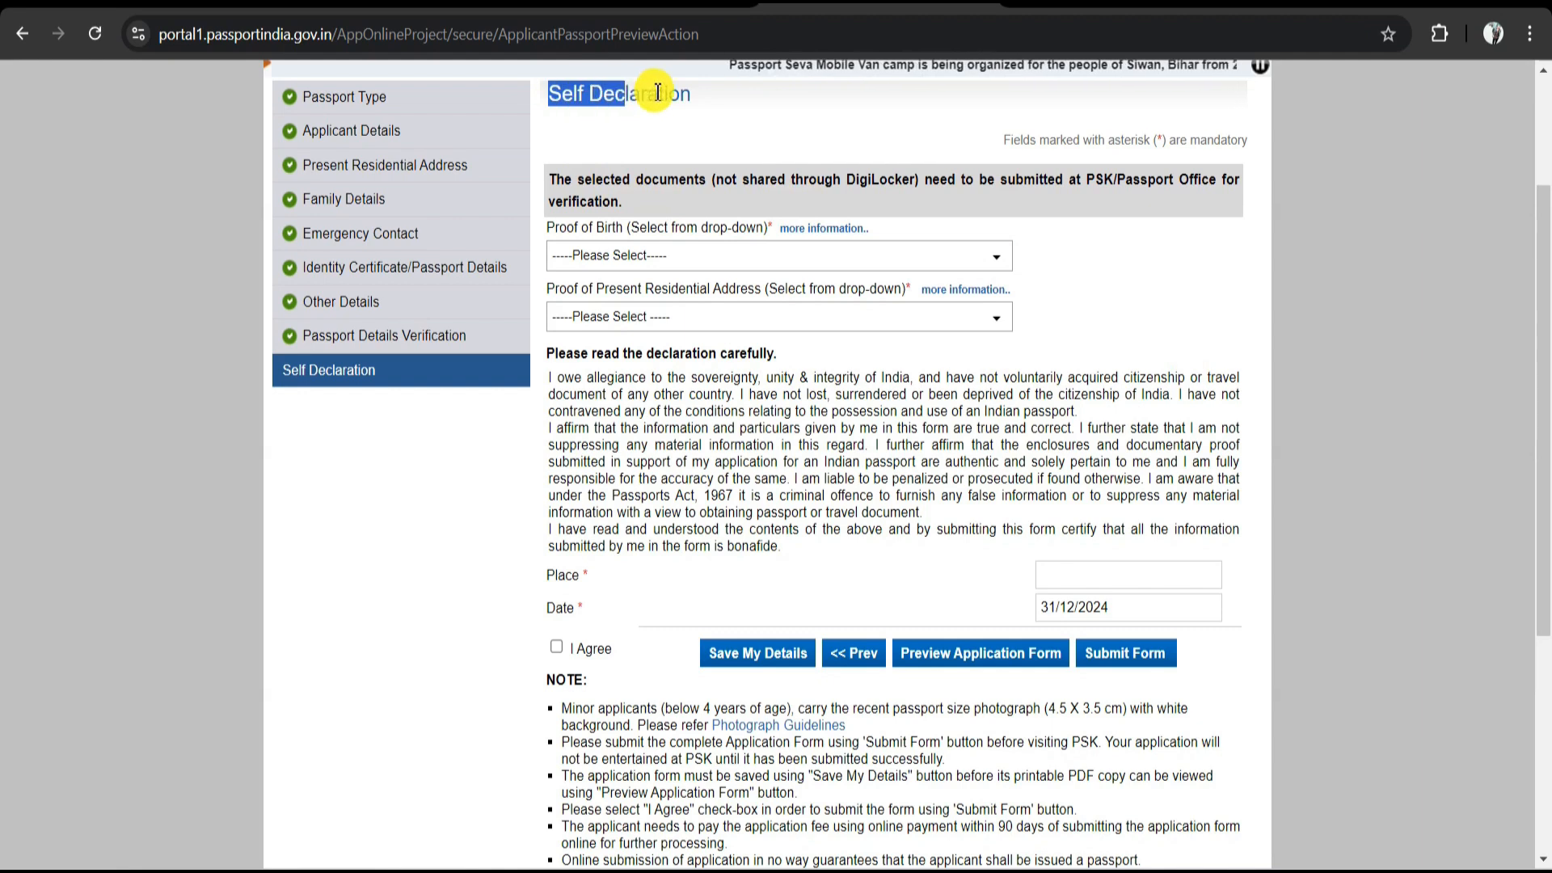
drag(656, 93, 777, 131)
click(778, 129)
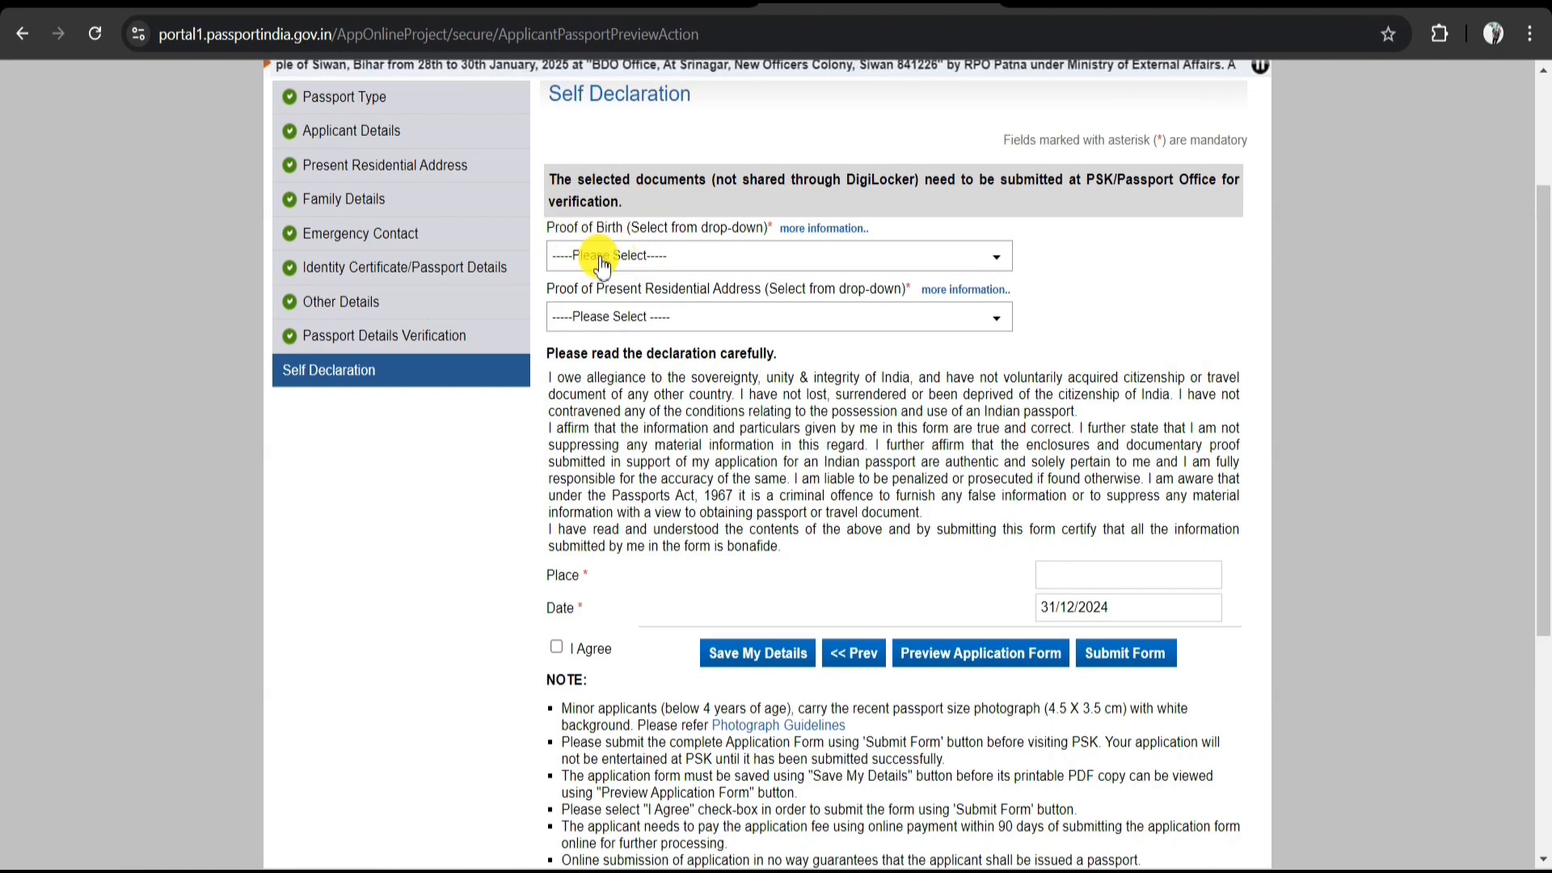
Choose PAN Card issued by the Income Tax Department as the proof of birth and dismiss the DigiLocker notice
click(638, 260)
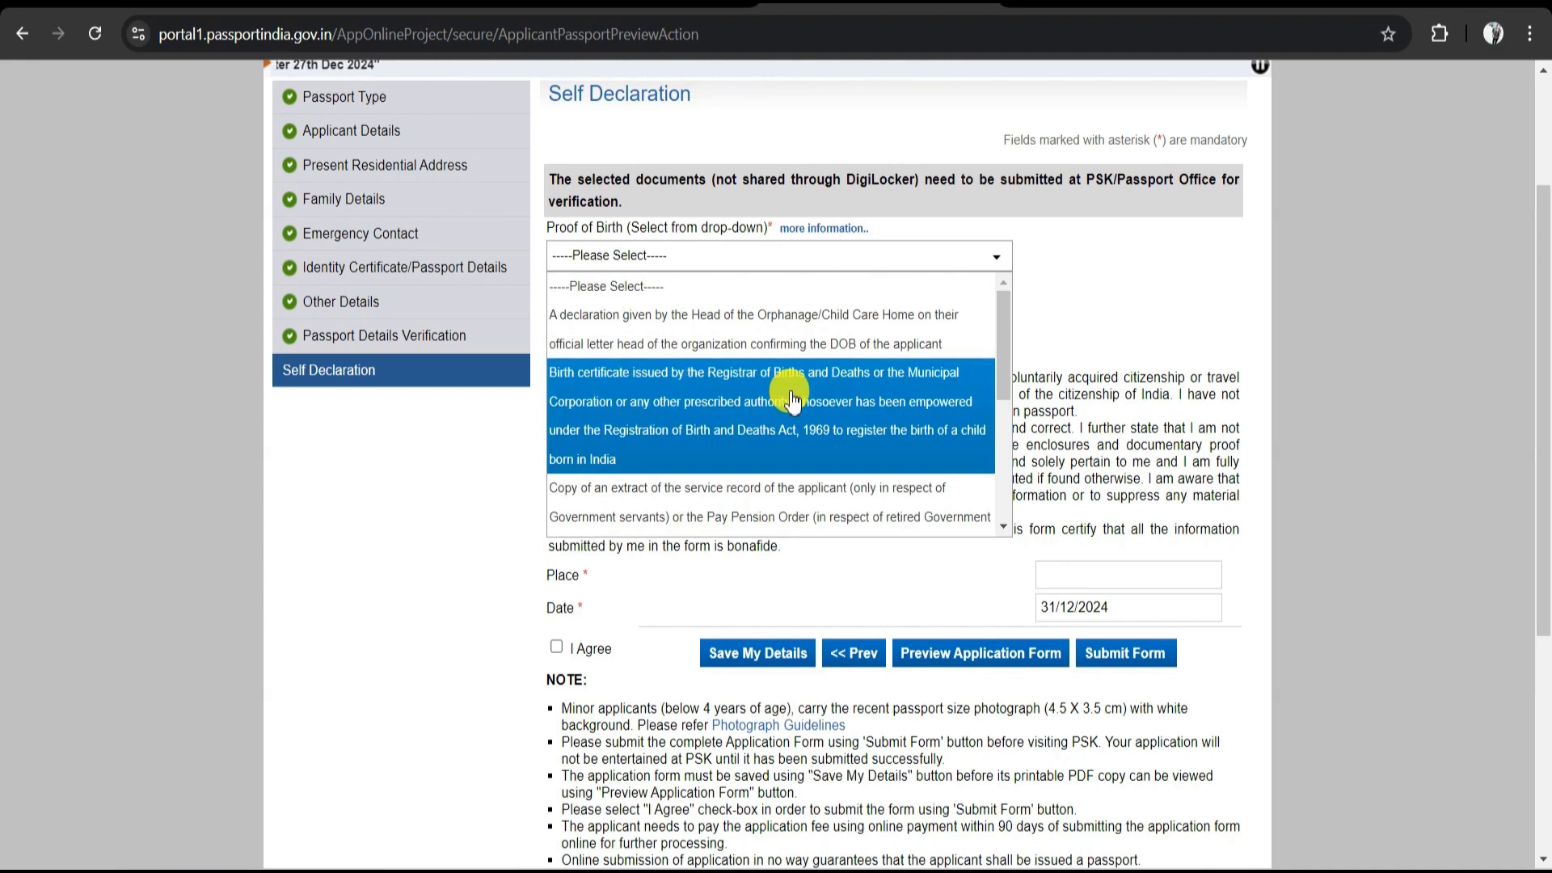
scroll(790, 398, down, 3)
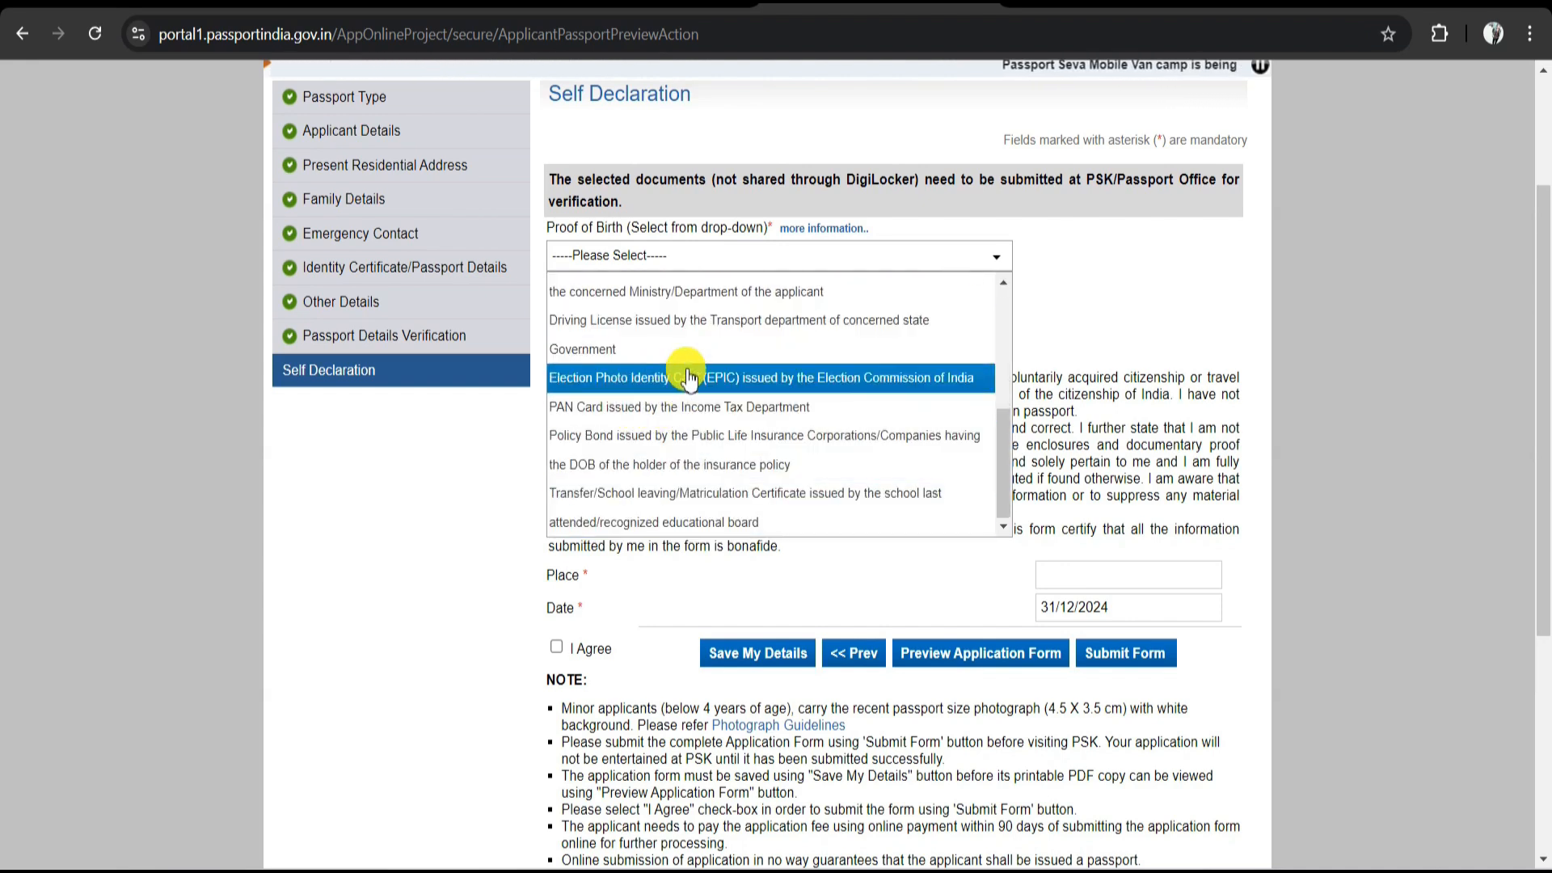
click(638, 414)
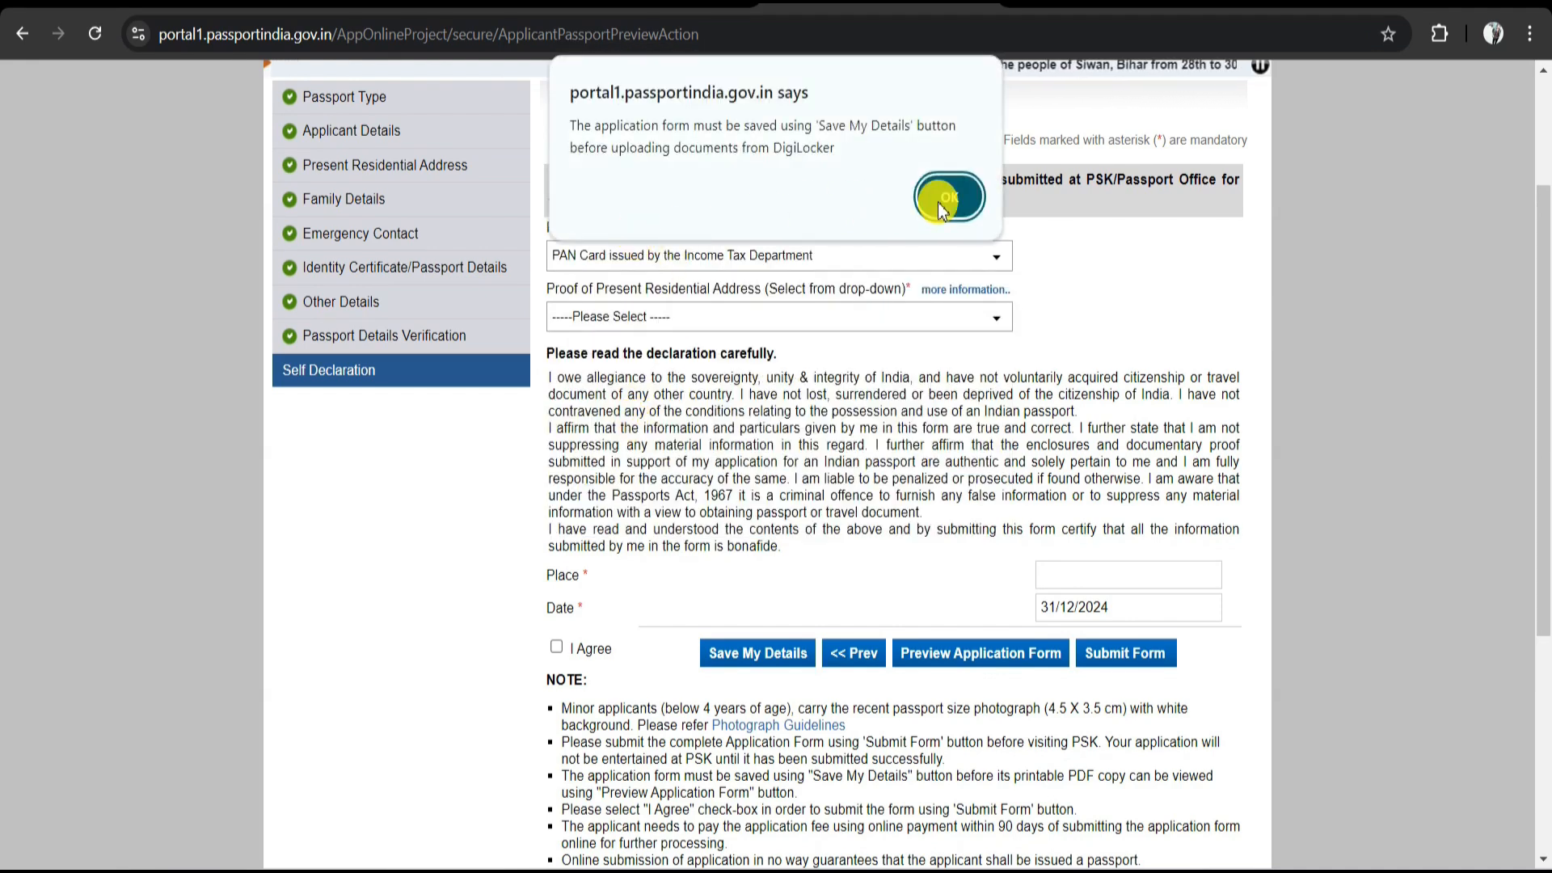
click(947, 198)
click(776, 255)
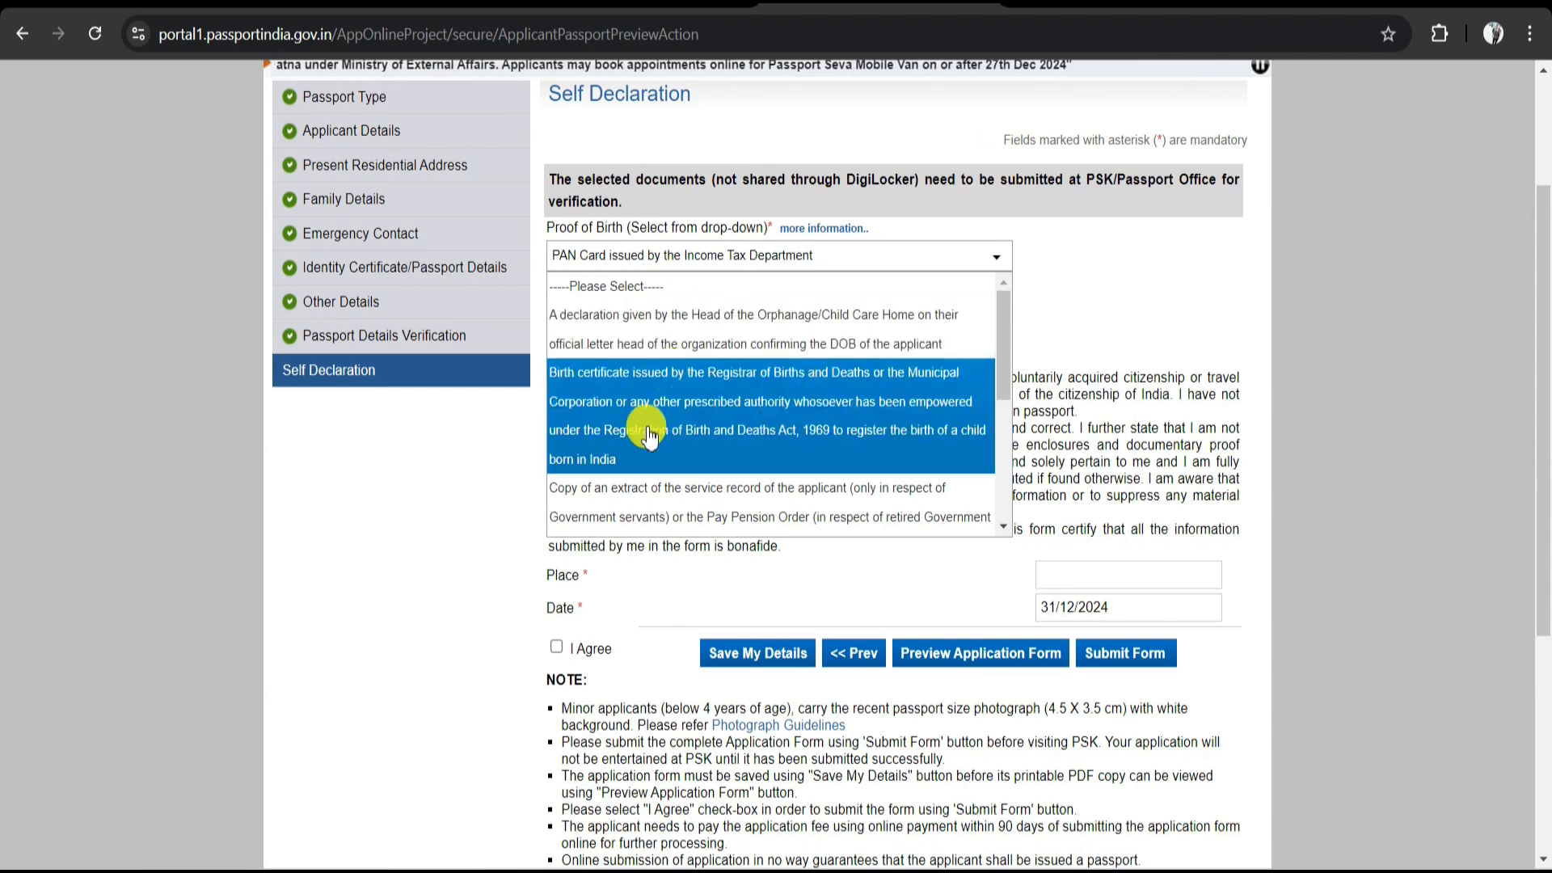
scroll(683, 412, down, 3)
scroll(693, 455, down, 1)
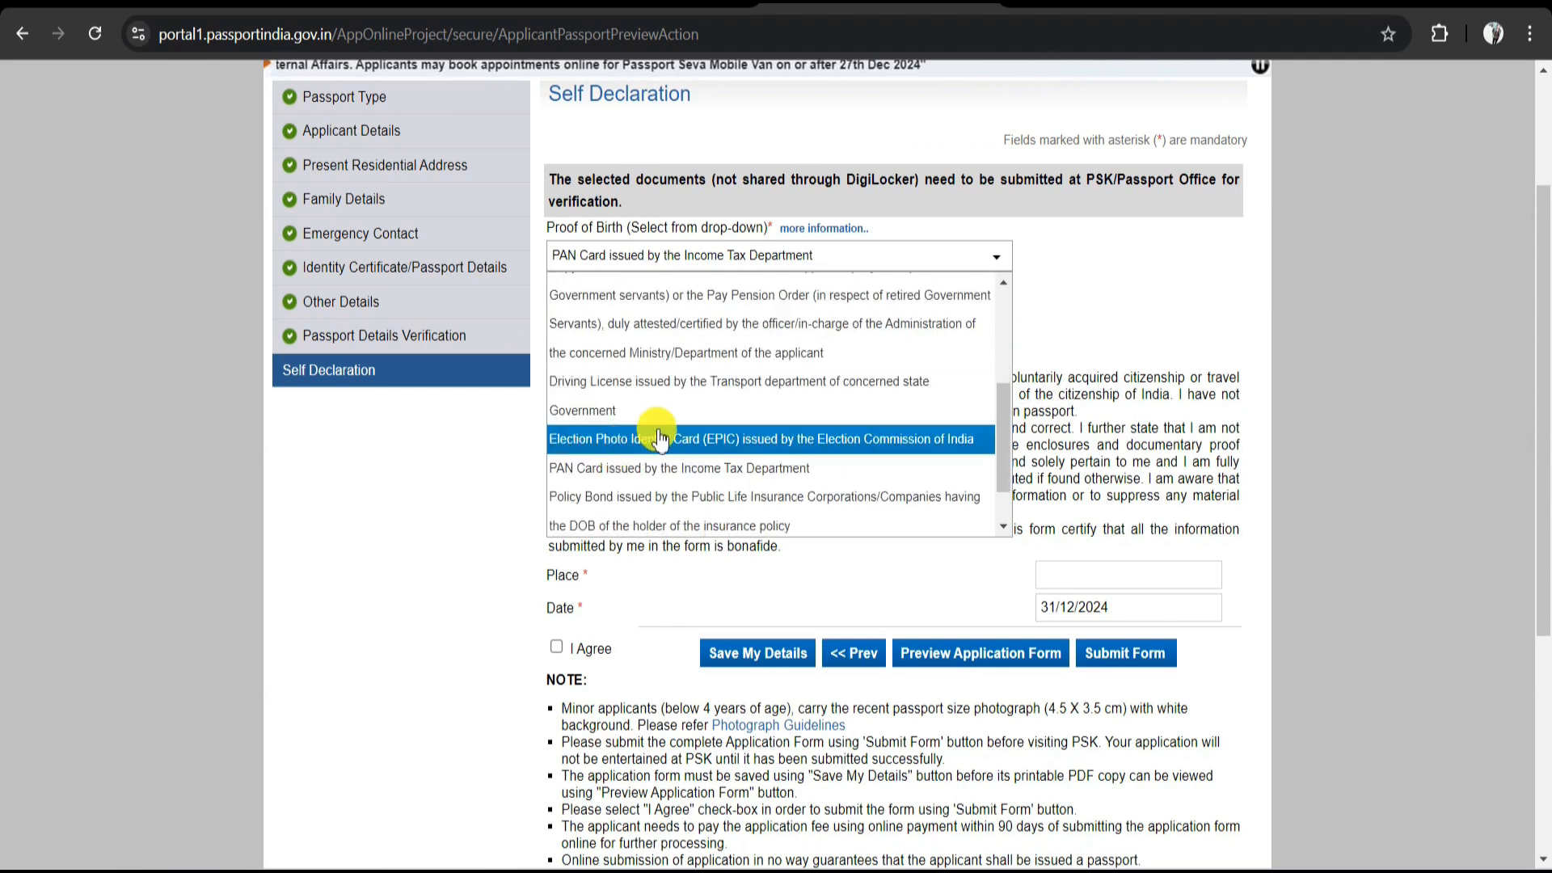
click(644, 477)
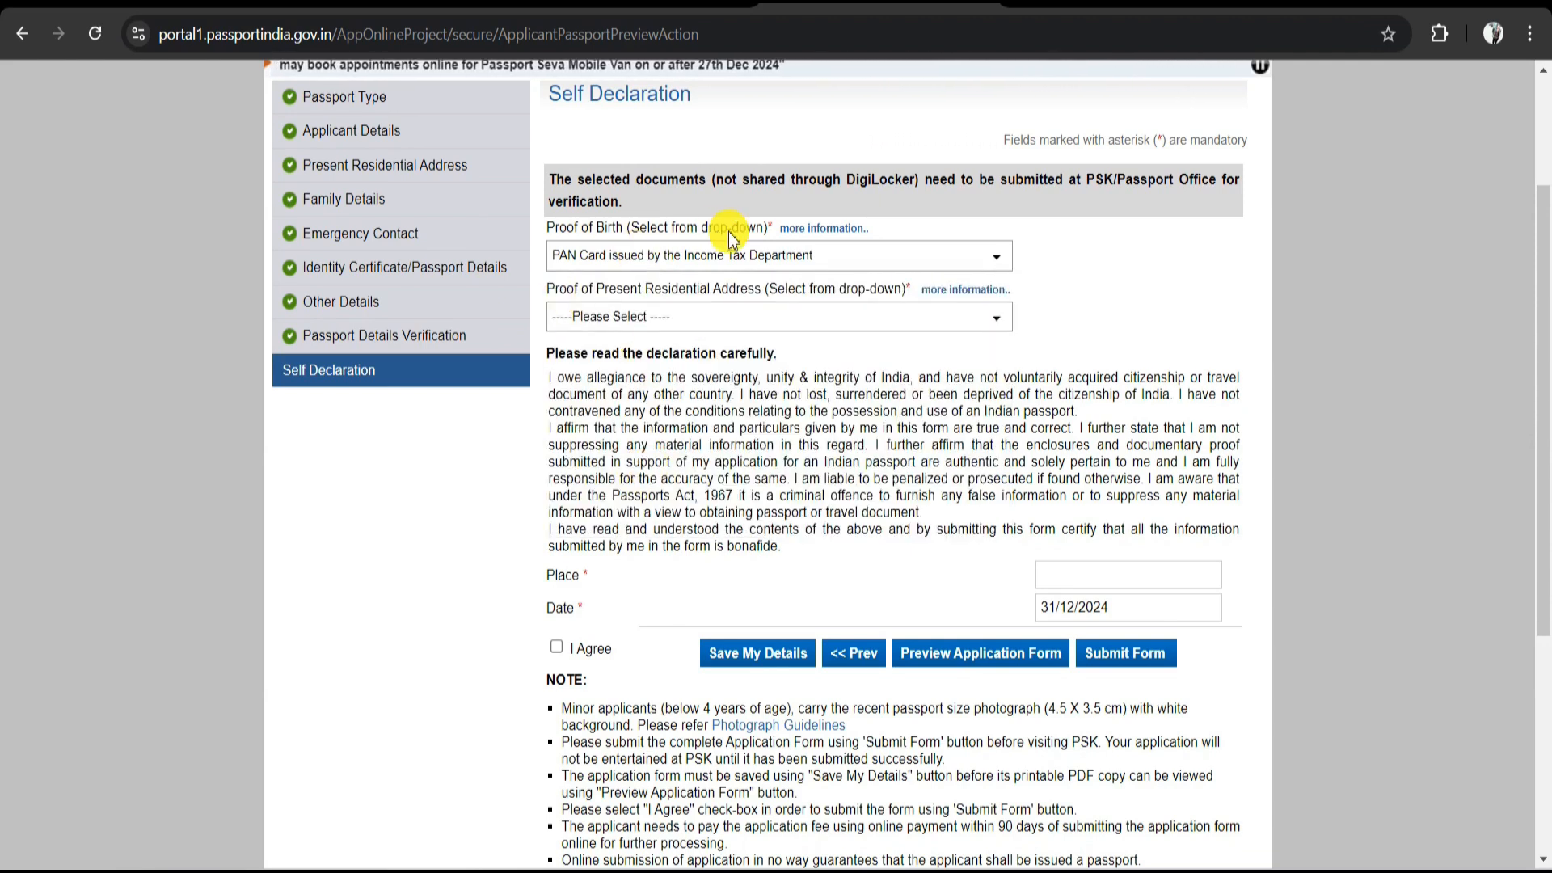
Choose Aadhaar Card (Address Proof) as the proof of present residential address and dismiss the DigiLocker notice
click(700, 317)
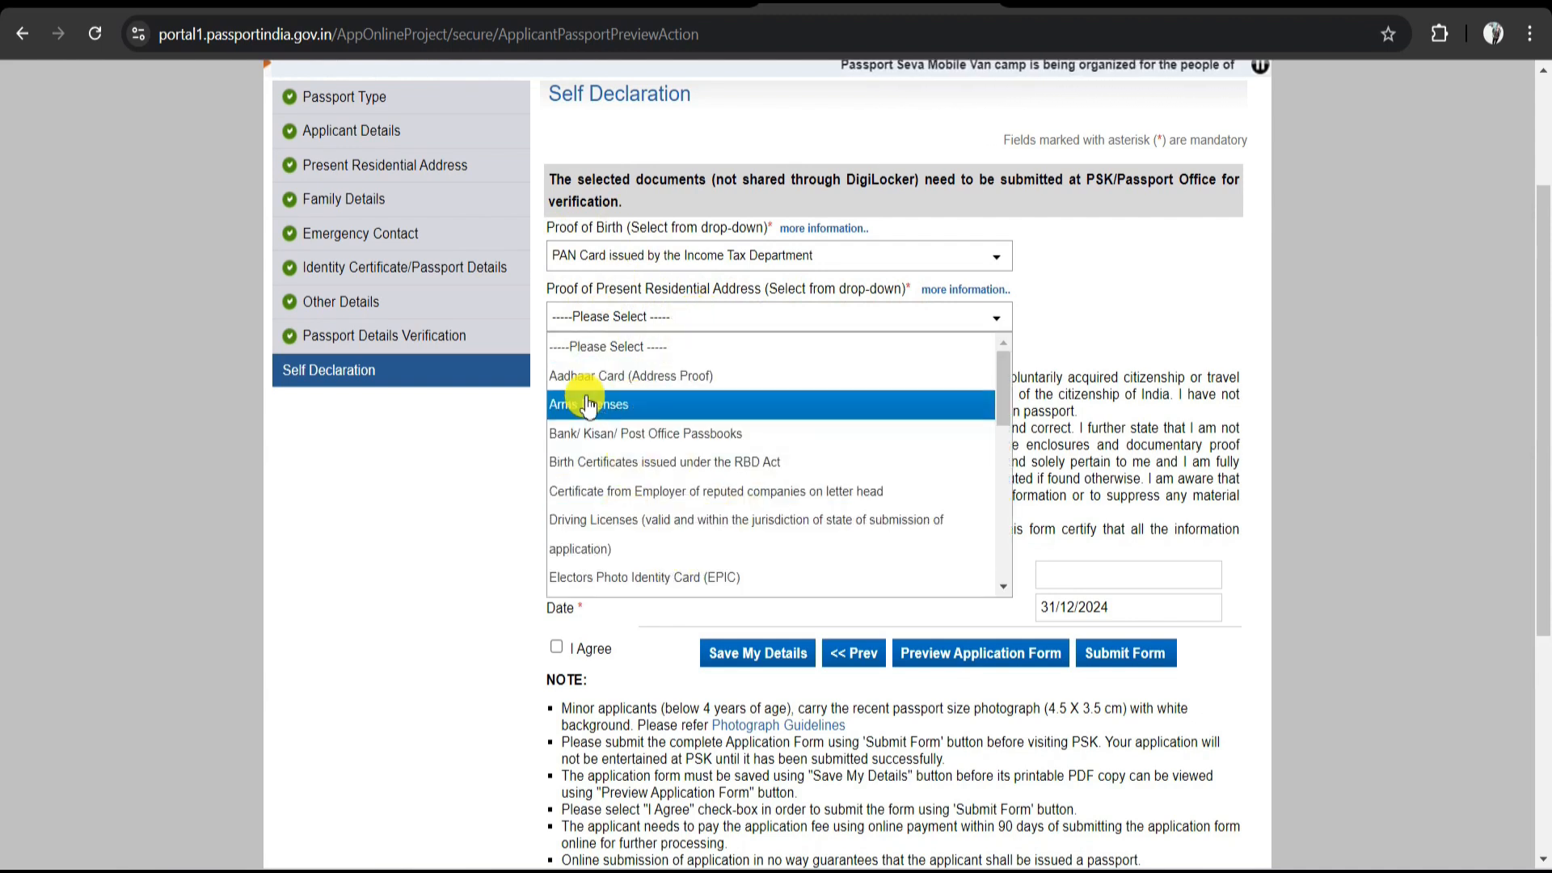
click(646, 376)
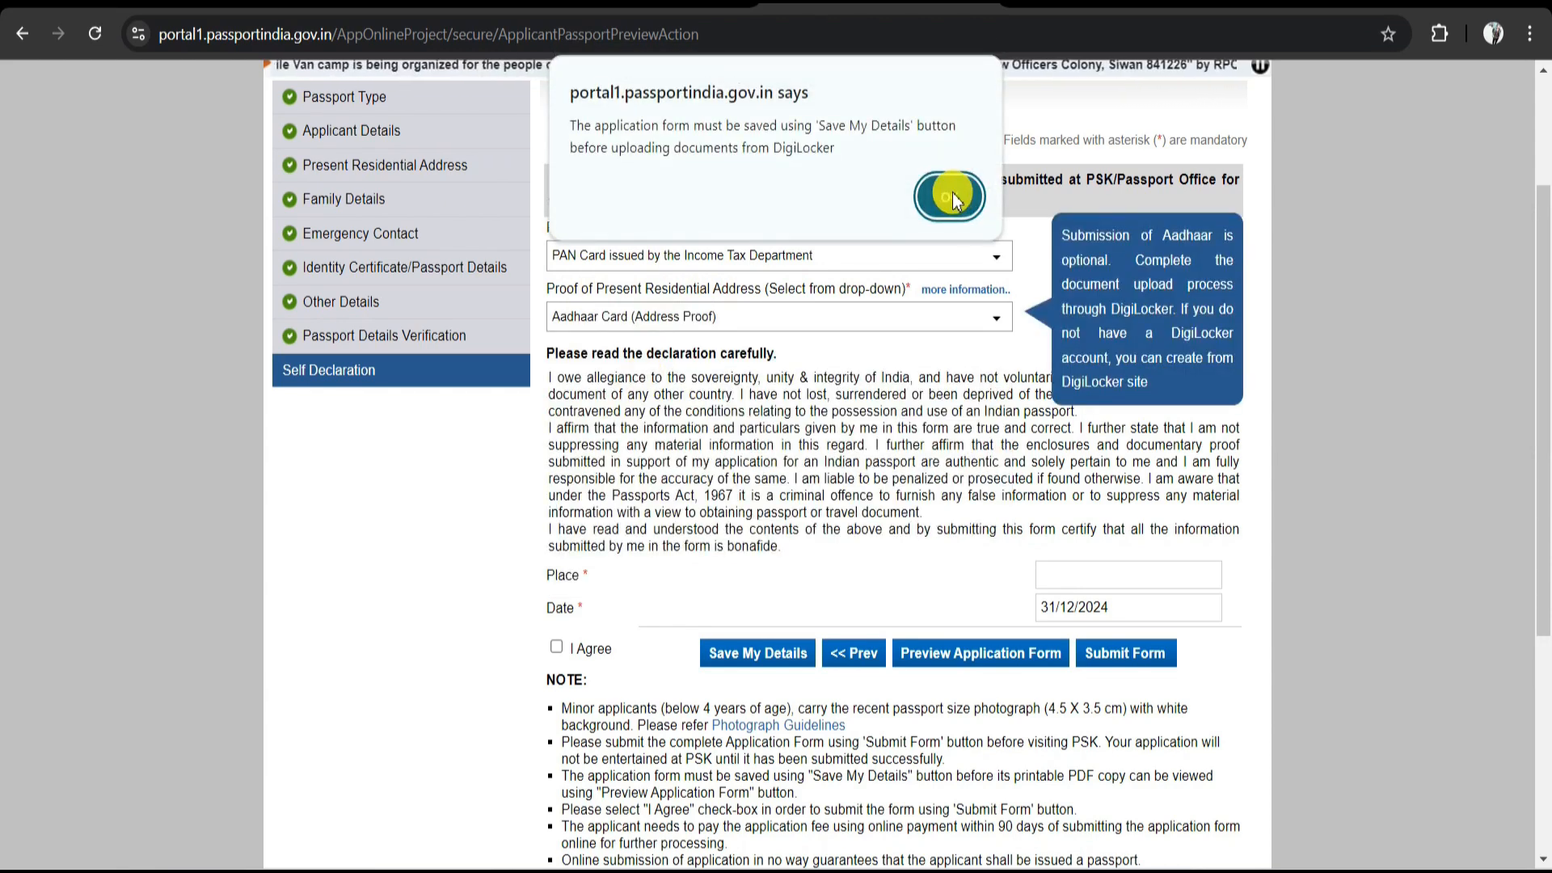
click(950, 197)
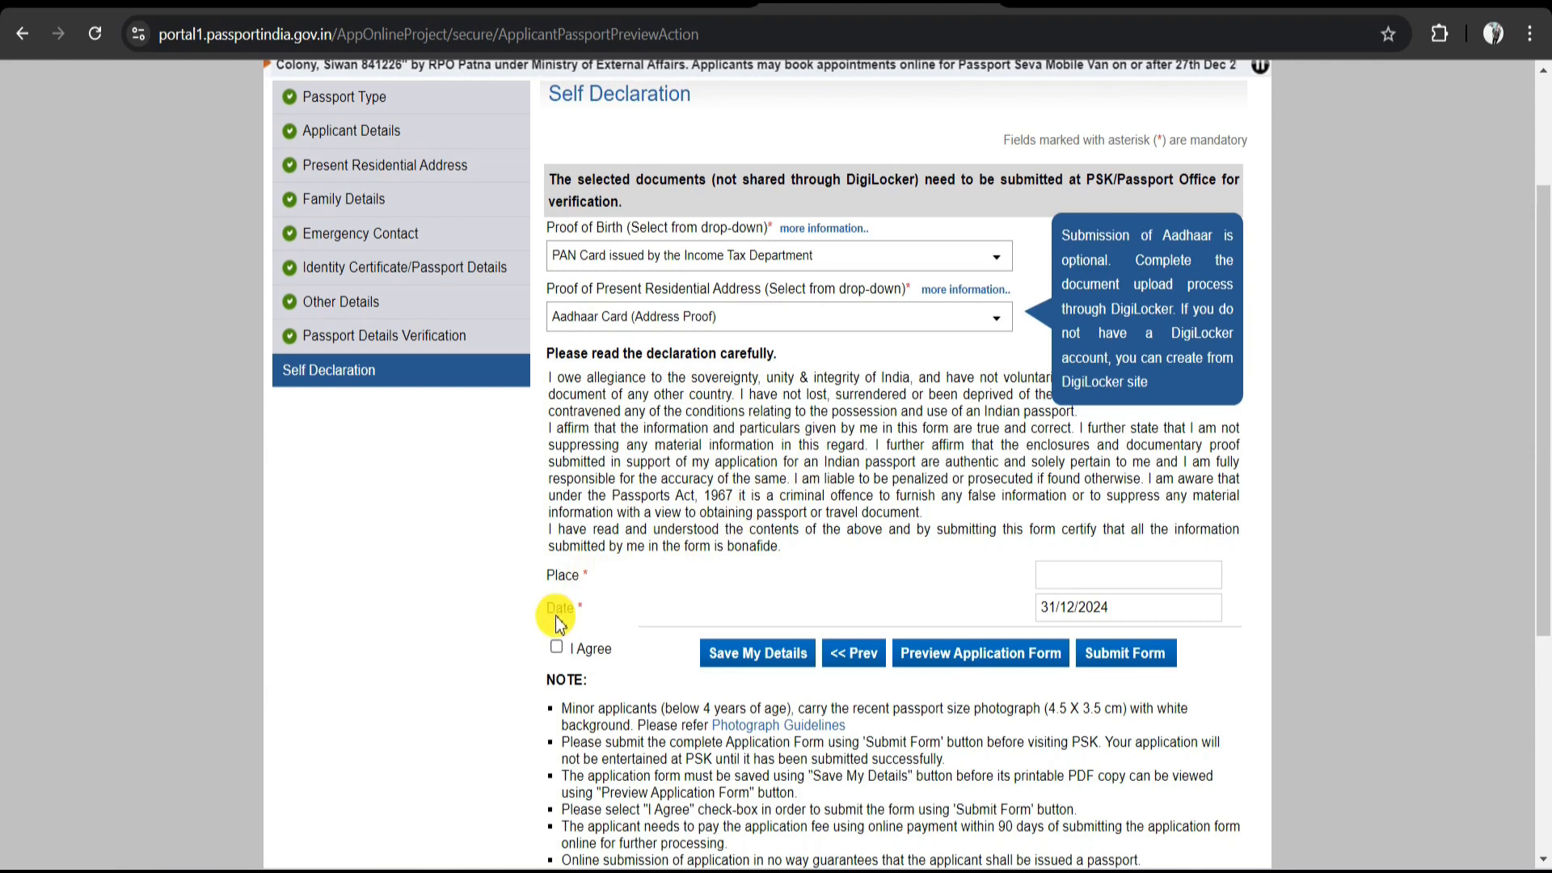
Enter GAYA as the place, agree to the self declaration and save the application details
click(1084, 574)
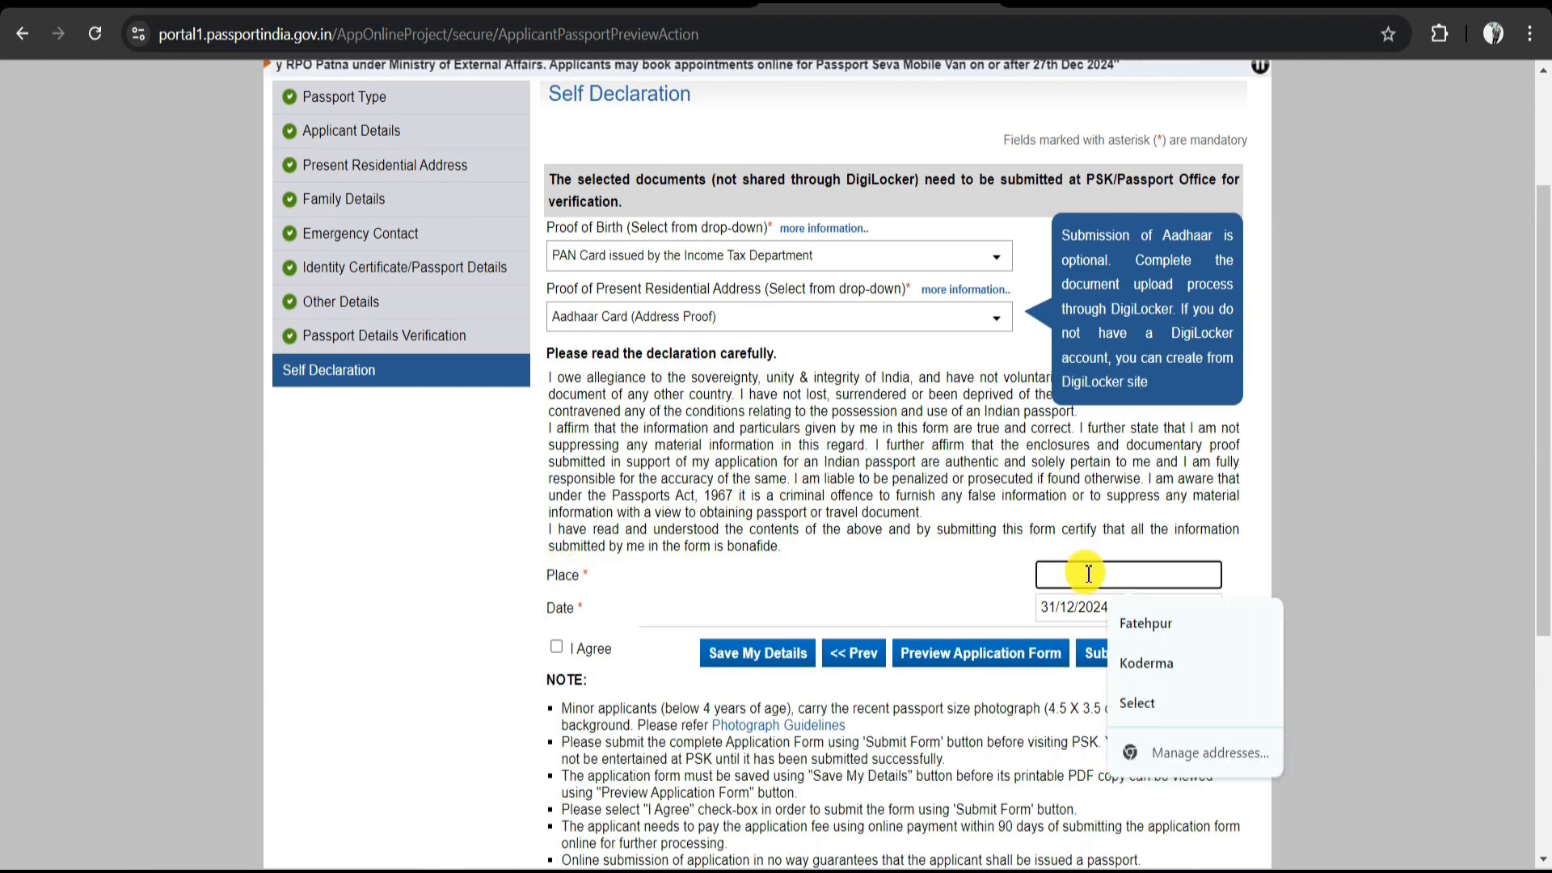
click(556, 647)
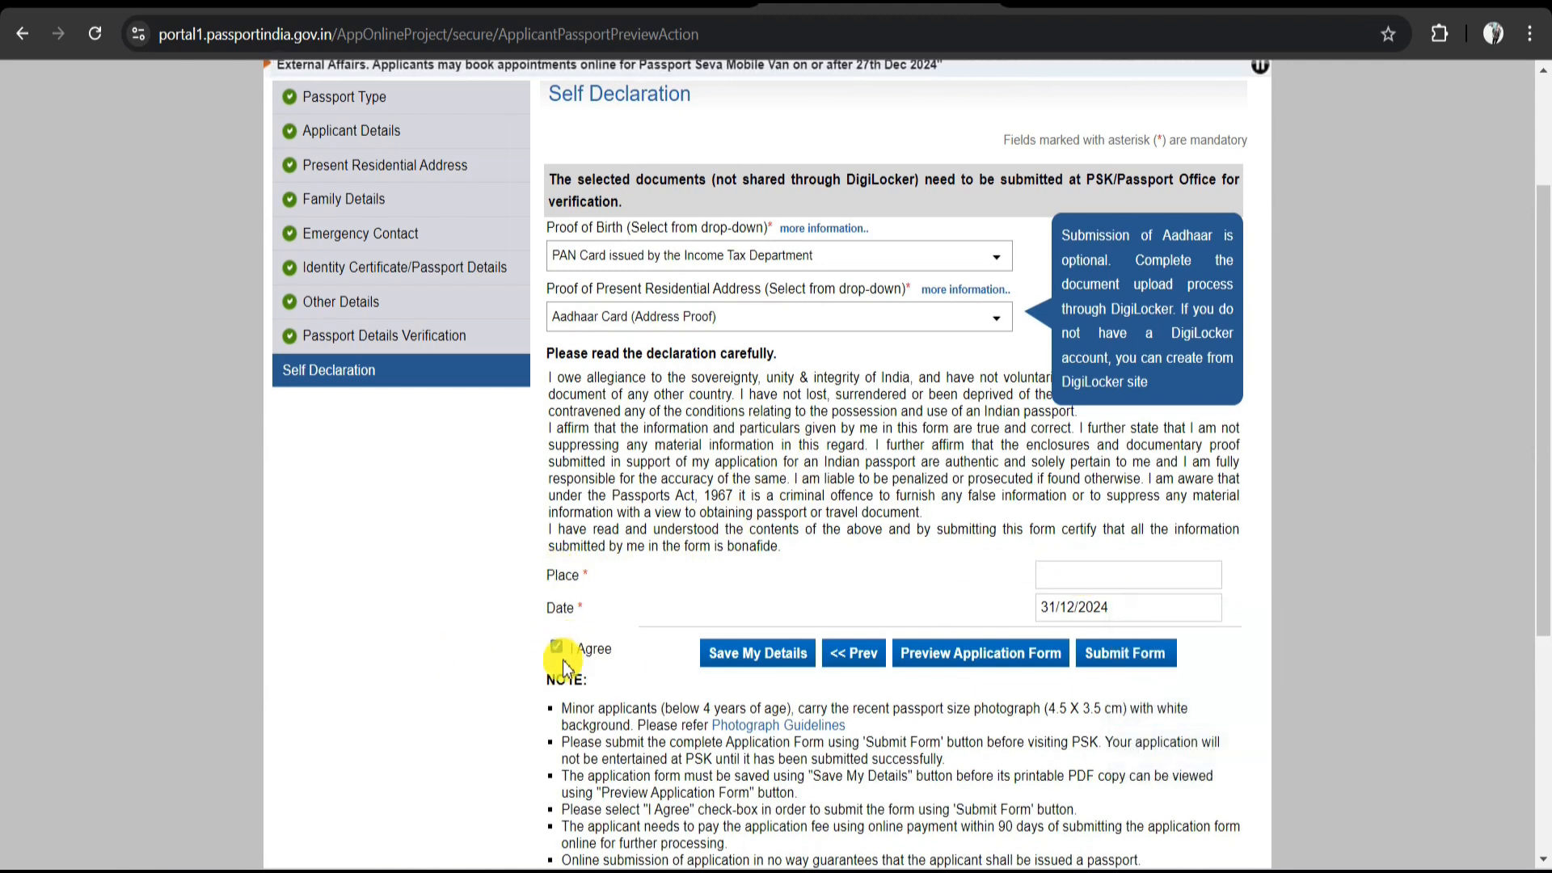
click(758, 657)
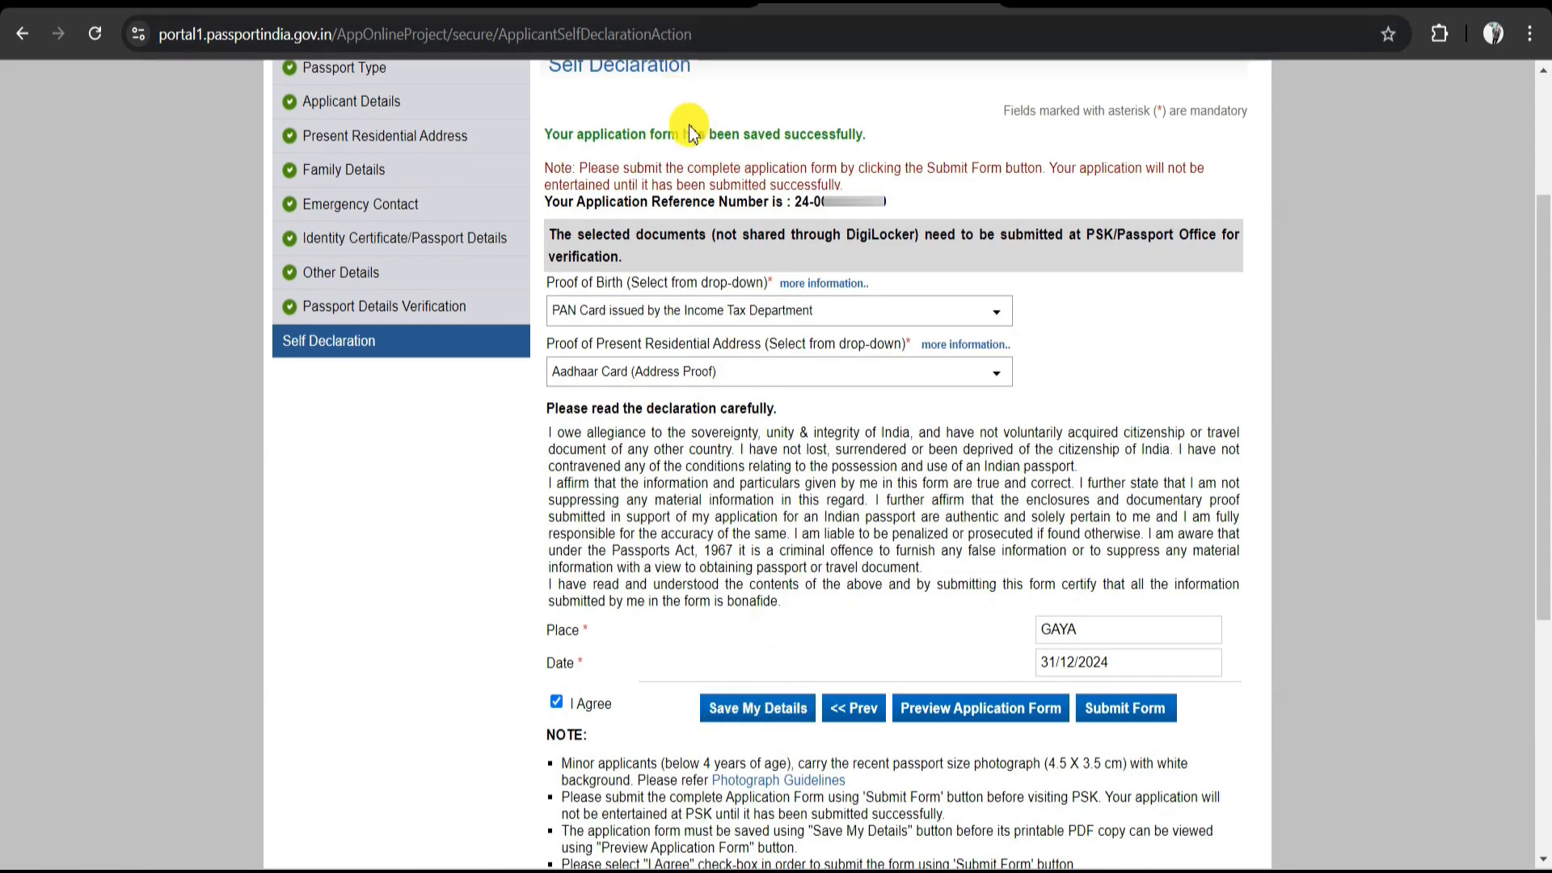
drag(696, 123, 940, 144)
drag(794, 204, 980, 199)
click(789, 148)
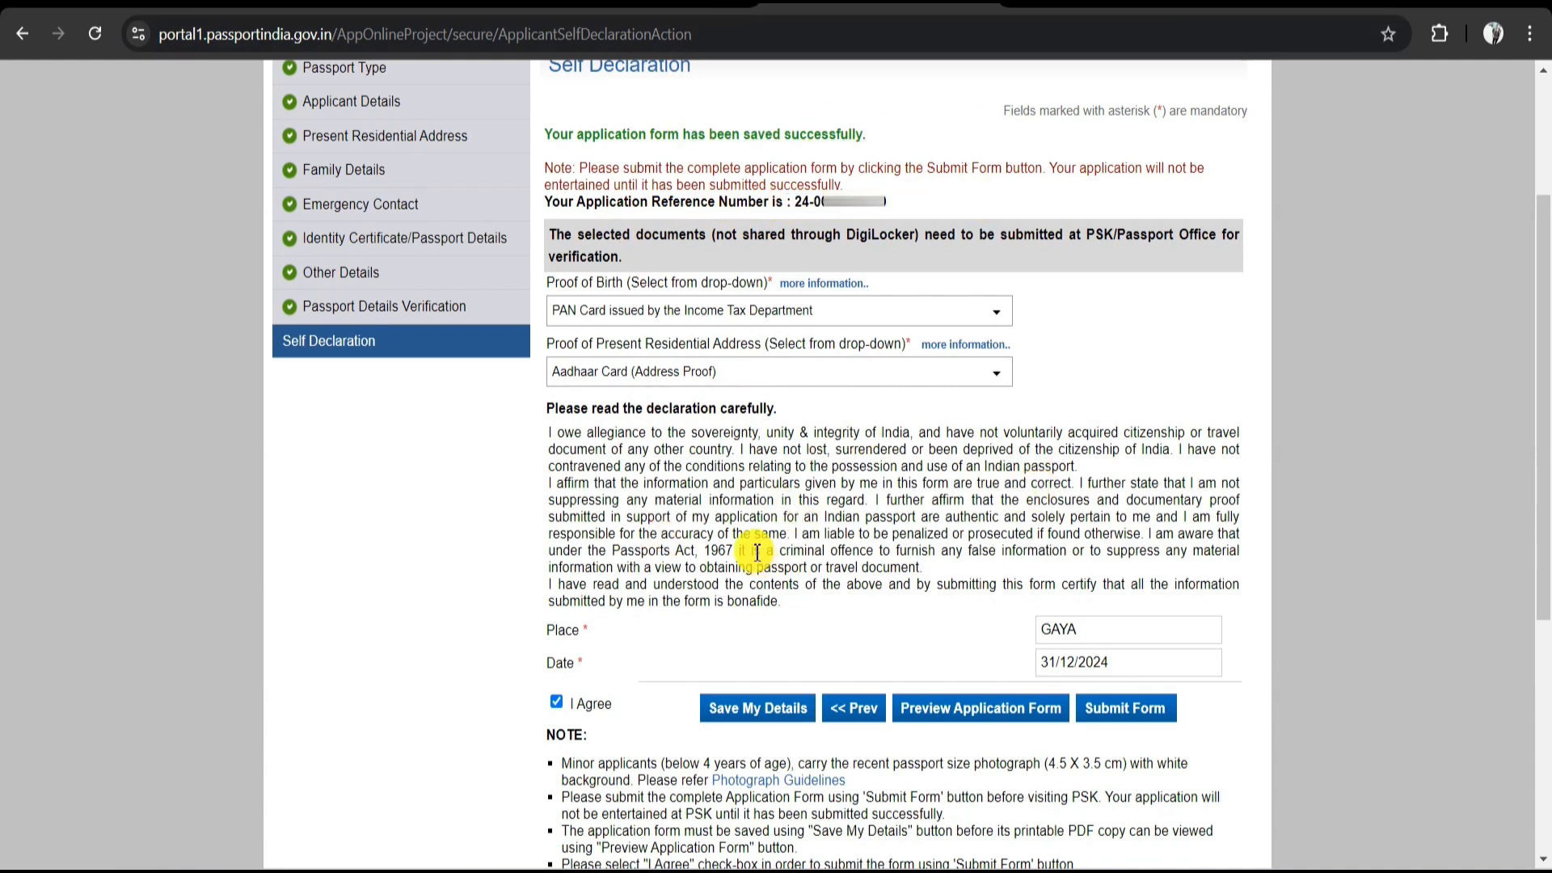
Preview the complete application form, check its details through to the self declaration, and close the preview
click(964, 715)
scroll(1100, 417, down, 1)
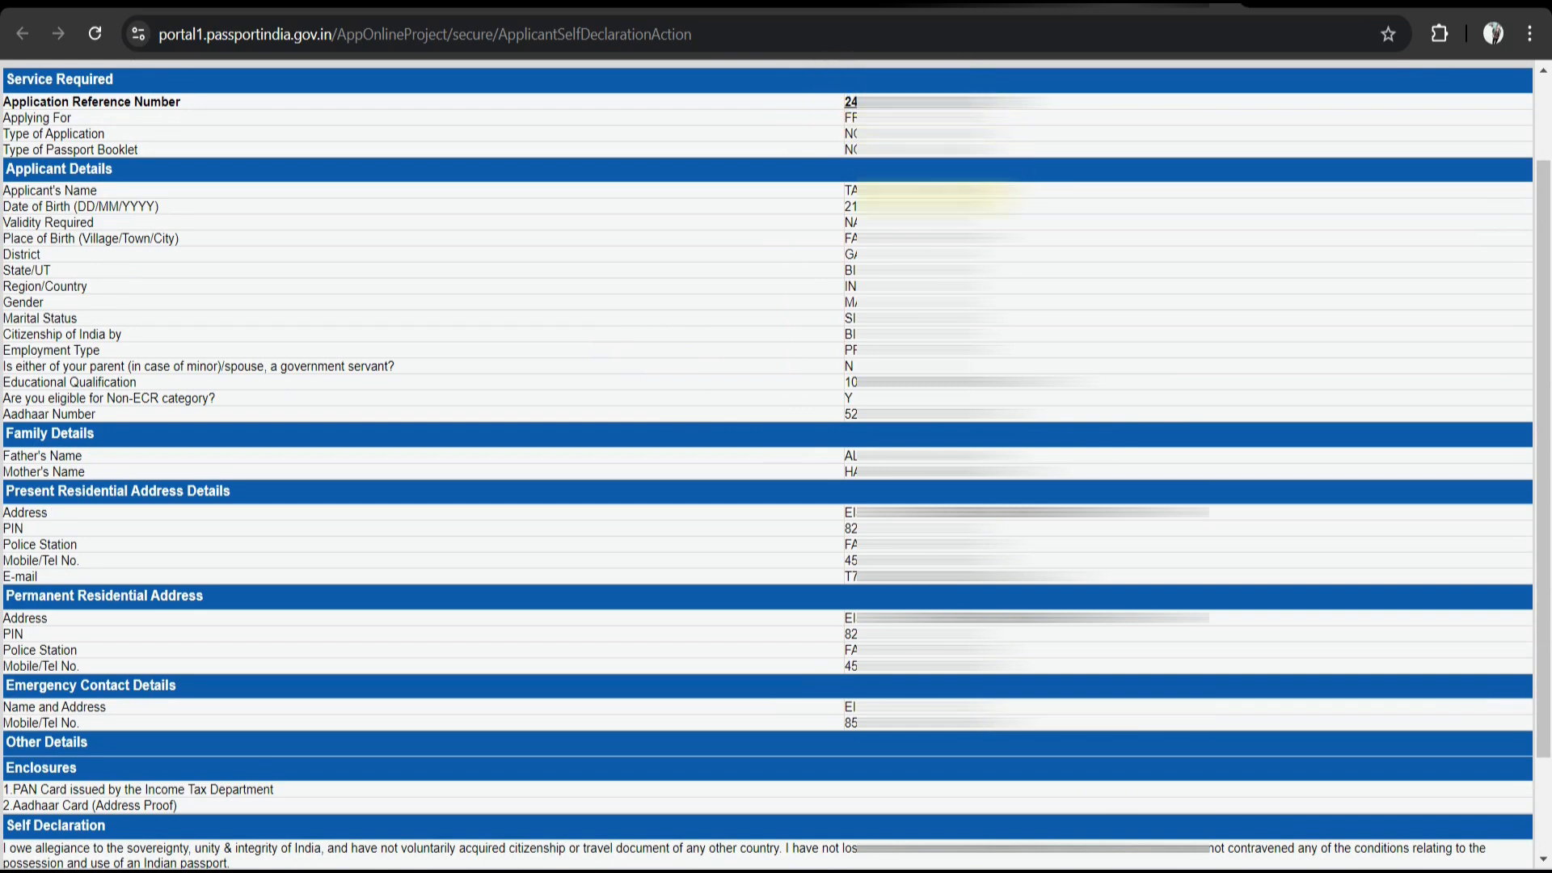
scroll(821, 652, down, 2)
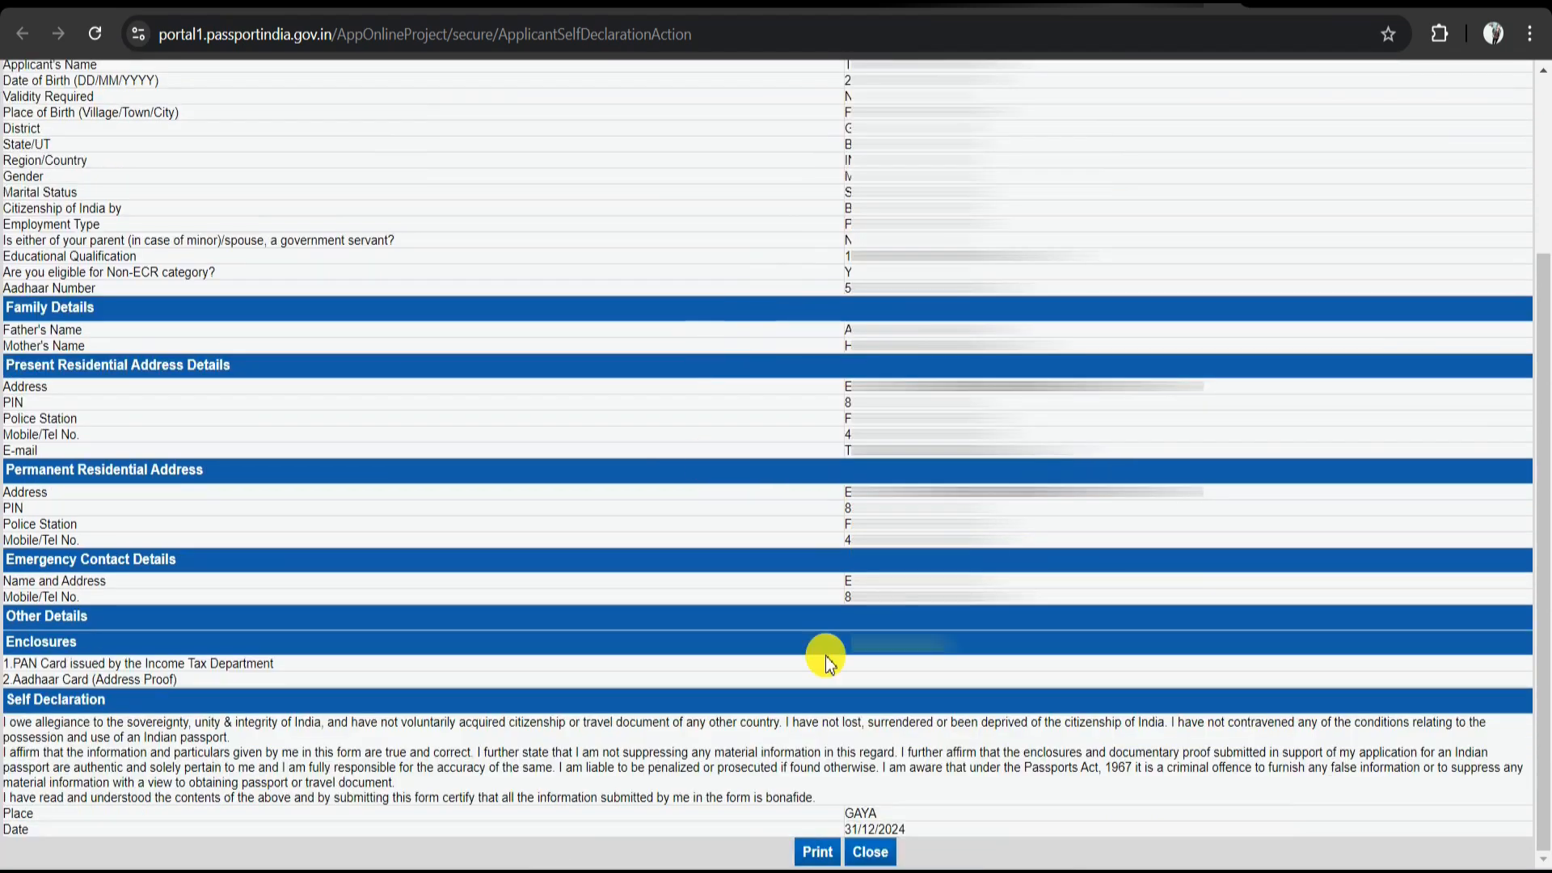
click(881, 853)
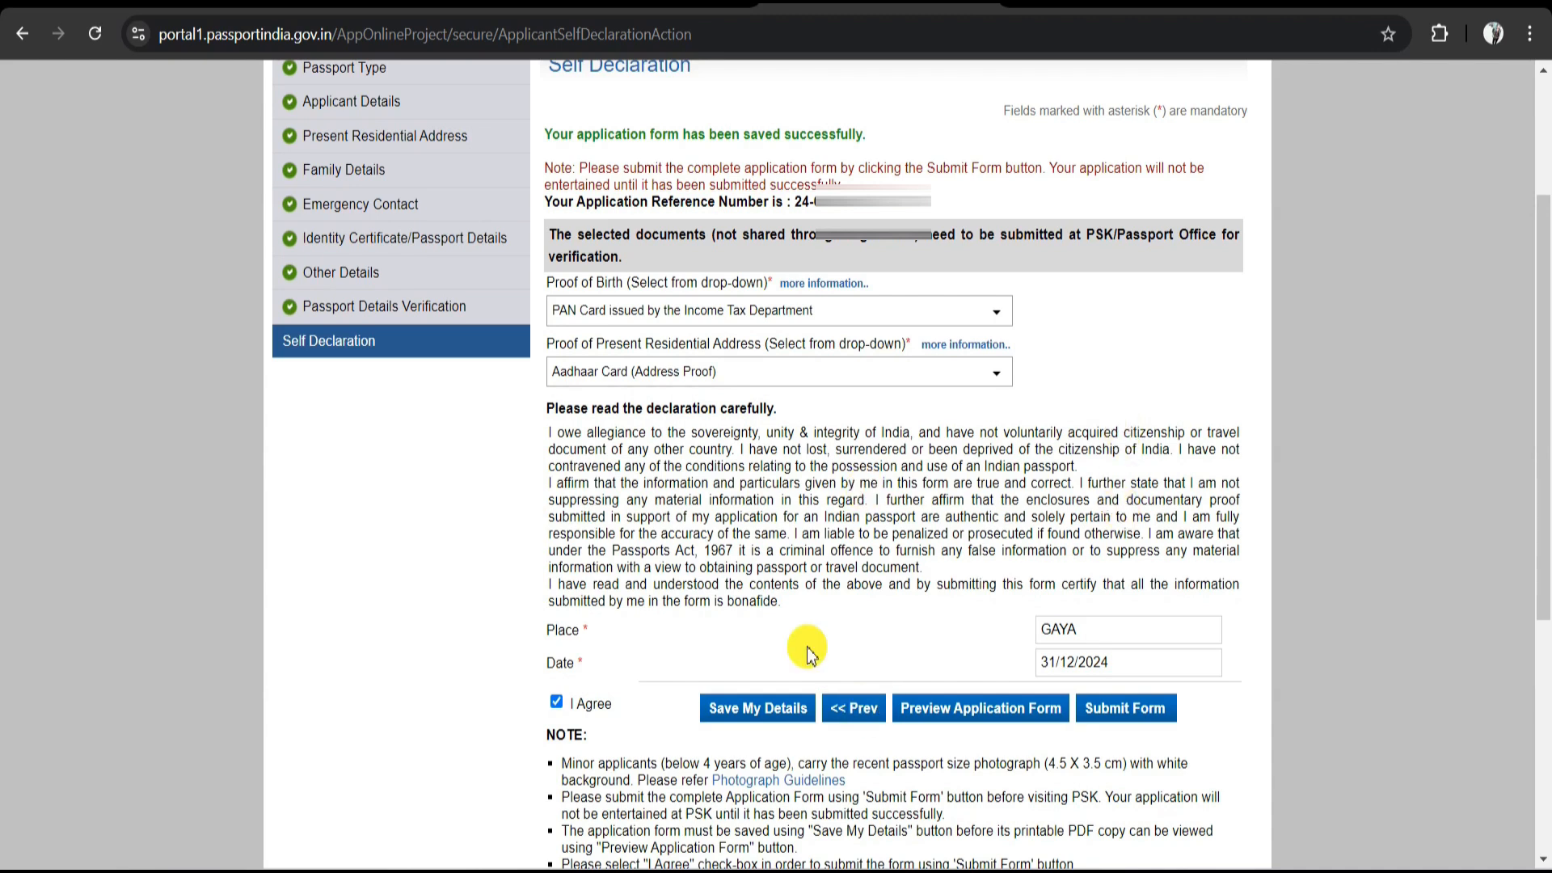
Submit the completed passport application form
click(1149, 722)
drag(543, 289, 867, 282)
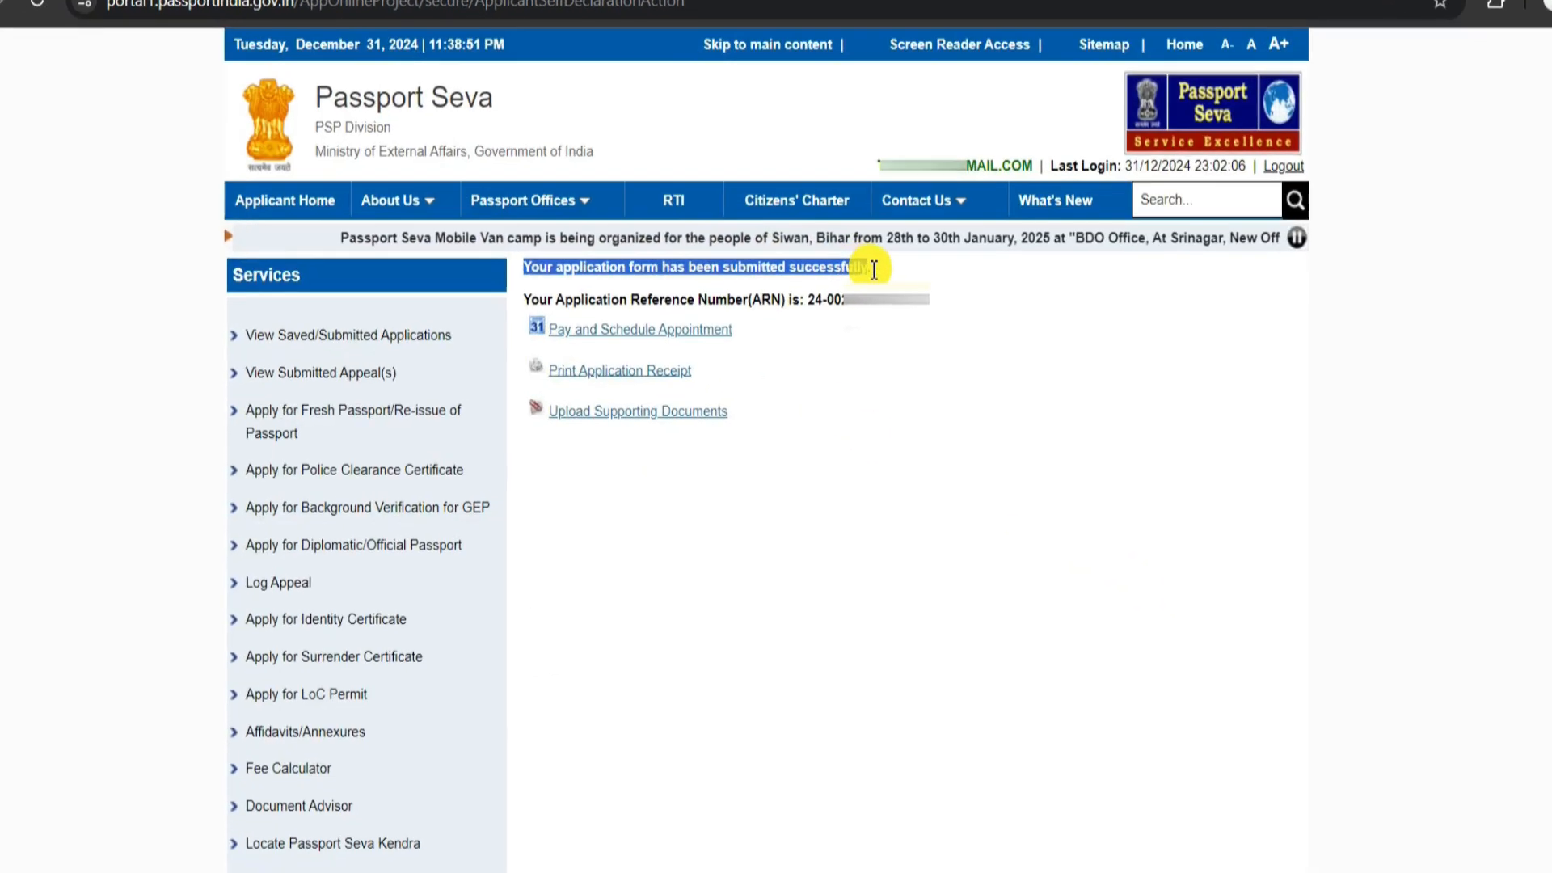
click(744, 269)
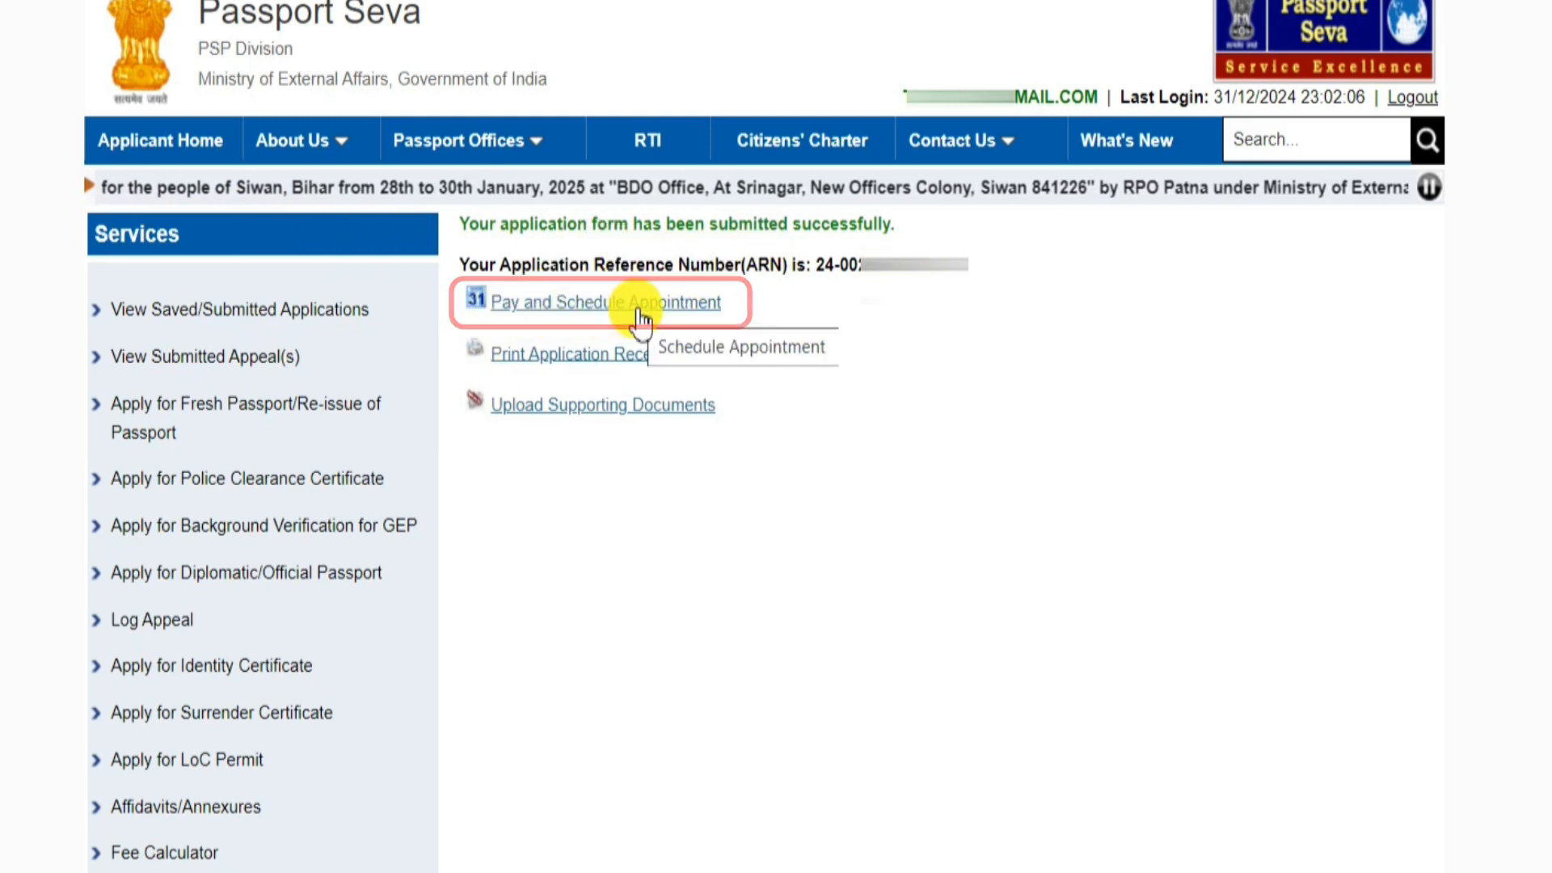
Start paying for and scheduling the appointment, choose State Bank MOPS online payment and continue to Schedule Appointment
click(638, 313)
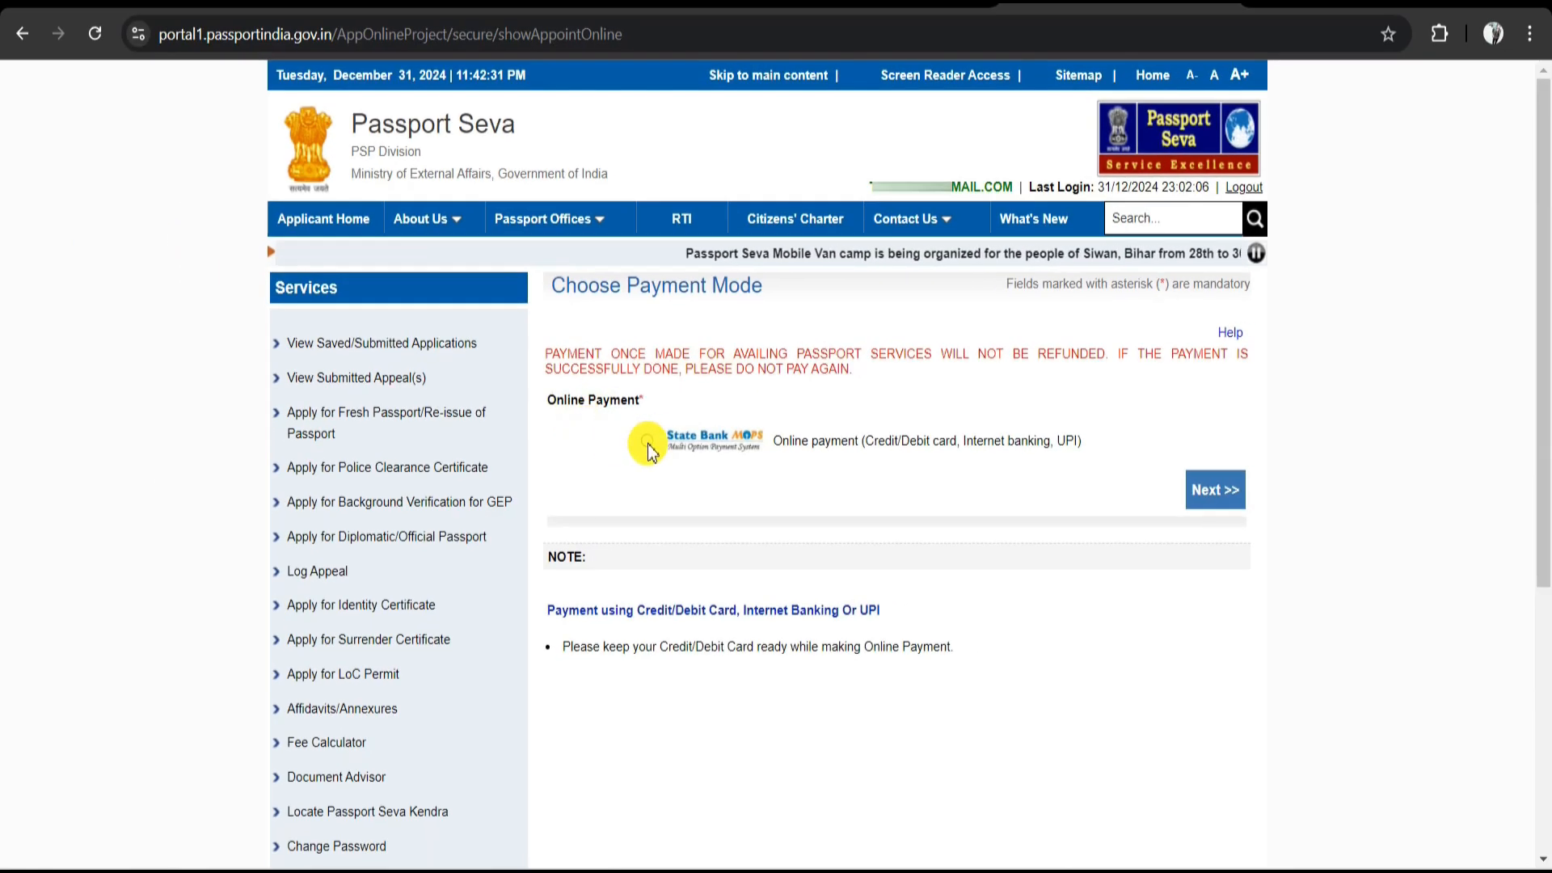
click(647, 440)
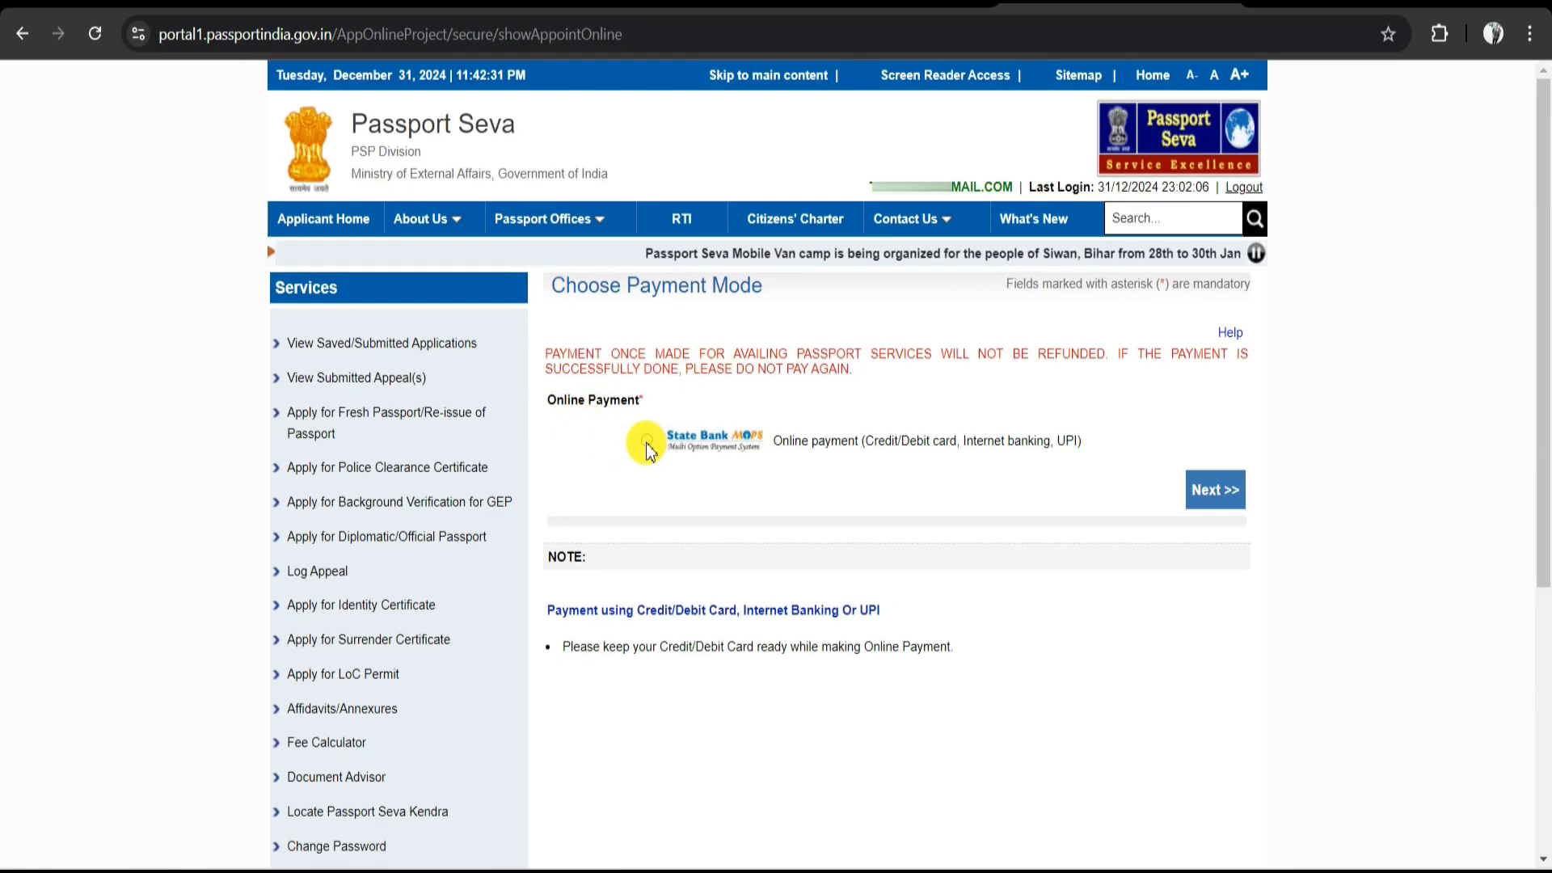
click(1215, 489)
click(895, 483)
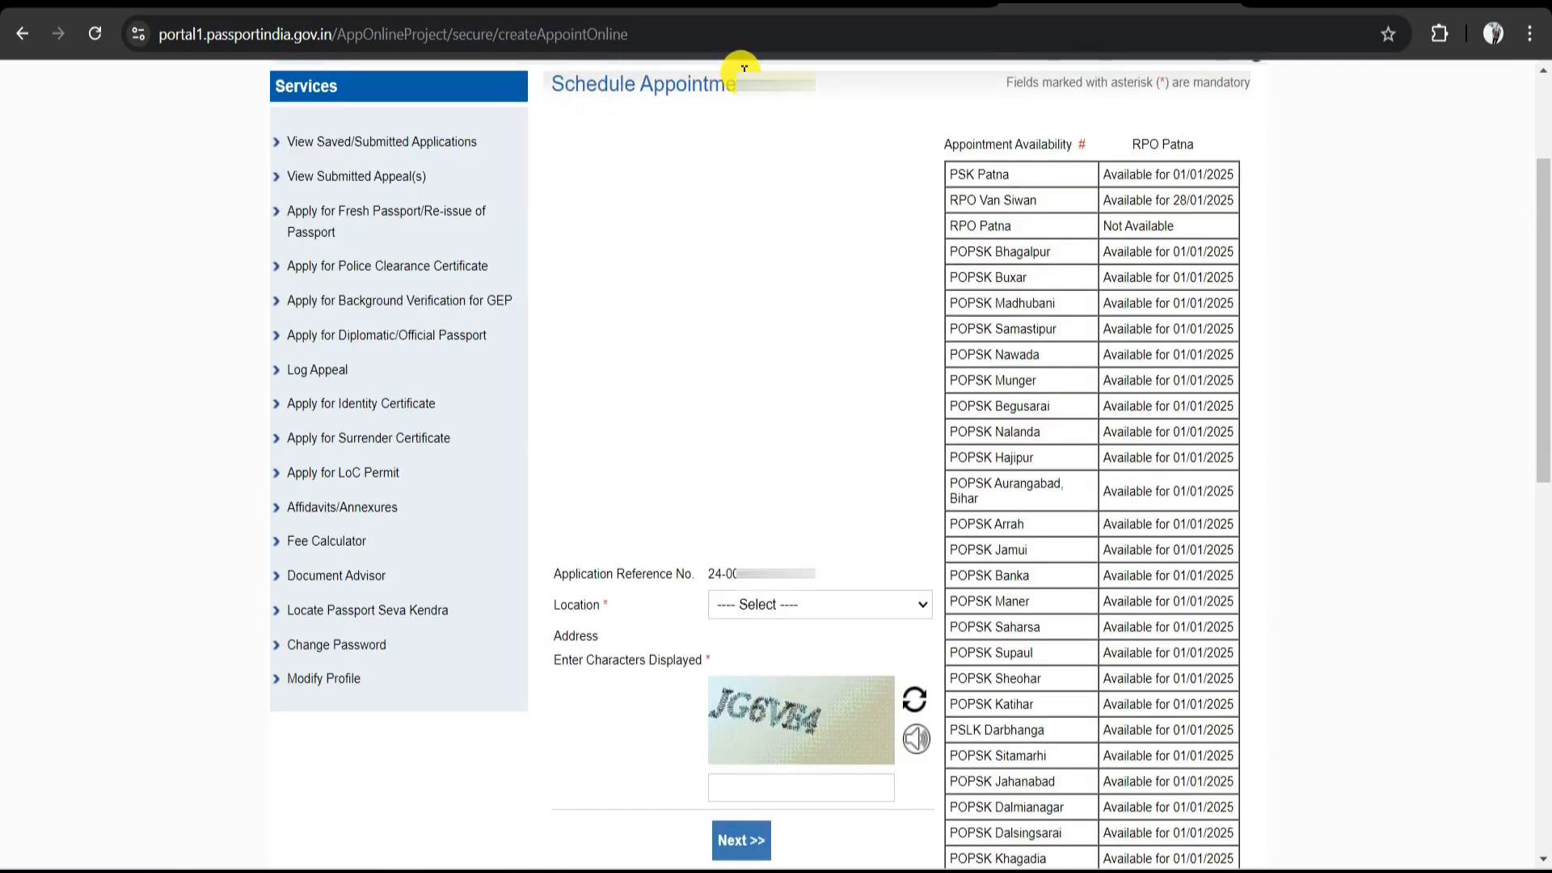
Set the appointment location to POPSK Gaya, fill in the displayed captcha characters and continue to Pay And Book Appointment
scroll(1528, 259, down, 1)
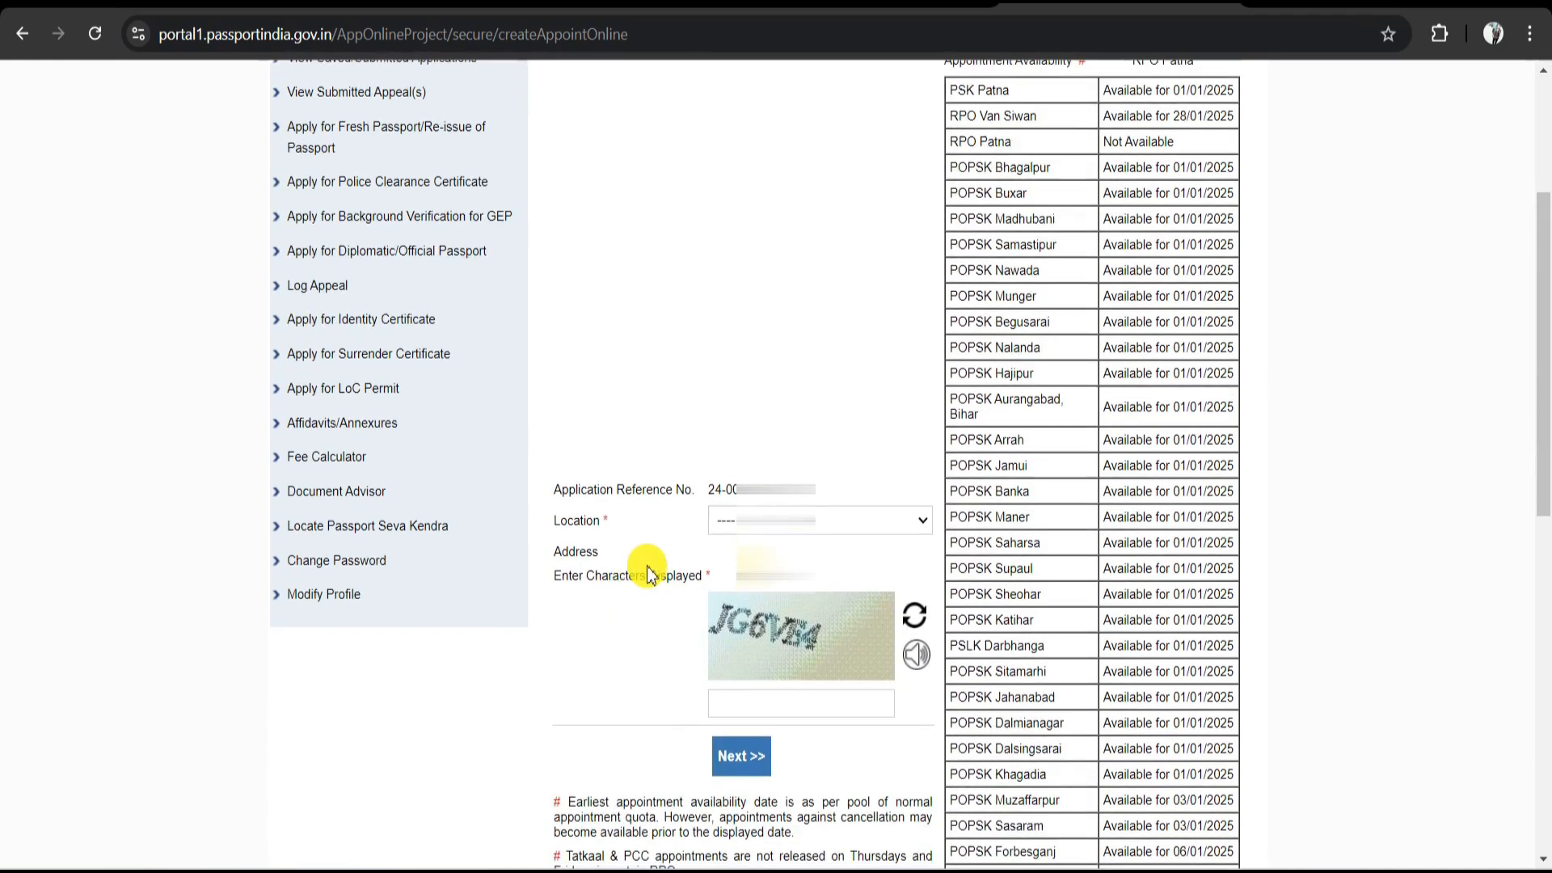
click(738, 525)
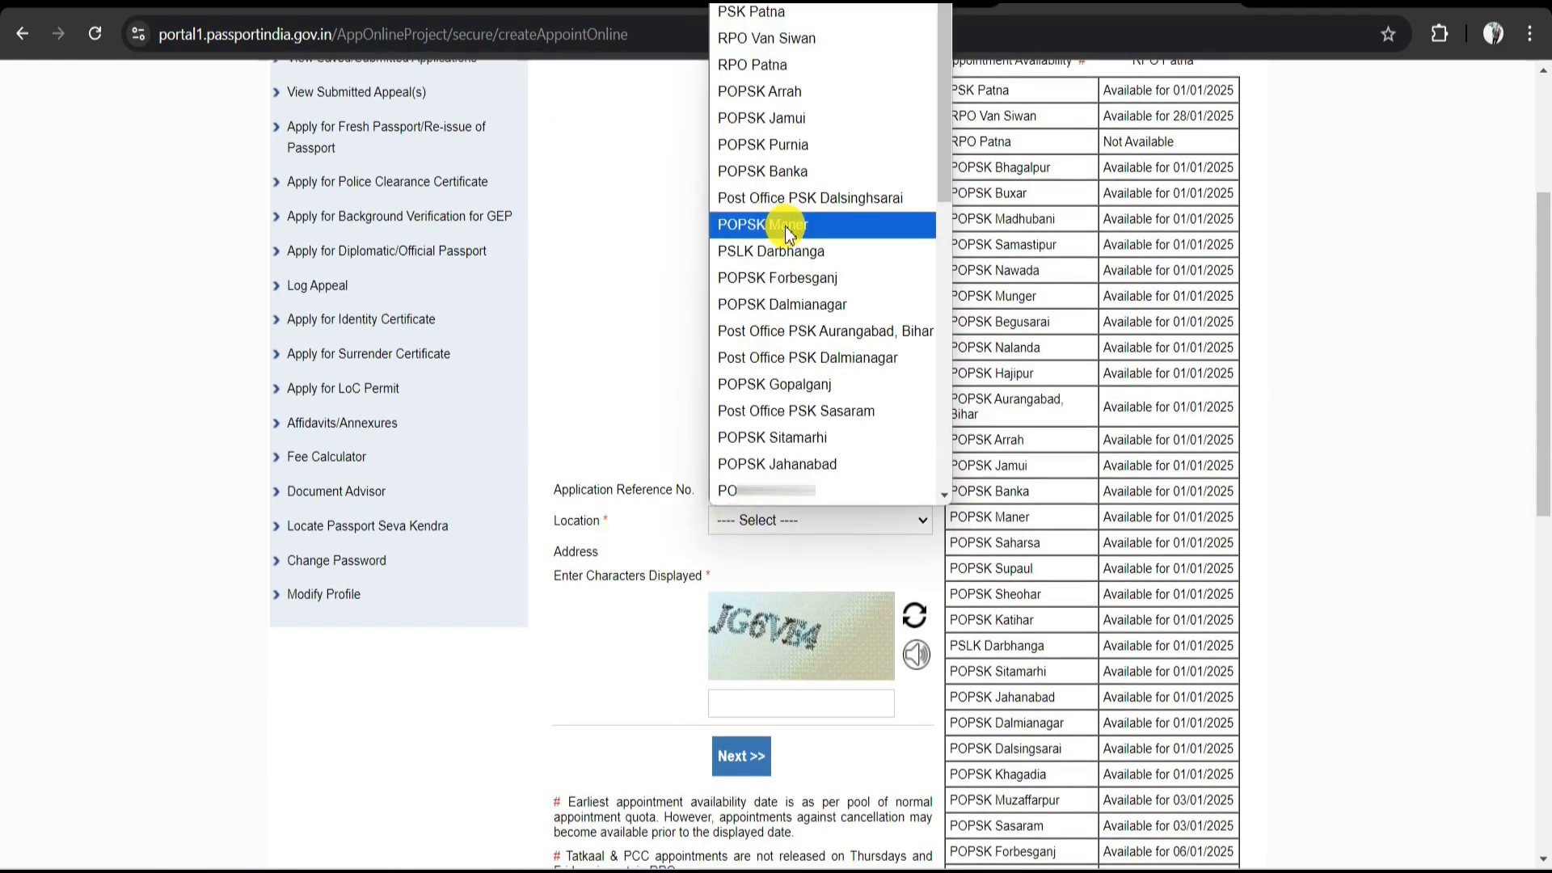
scroll(772, 323, down, 5)
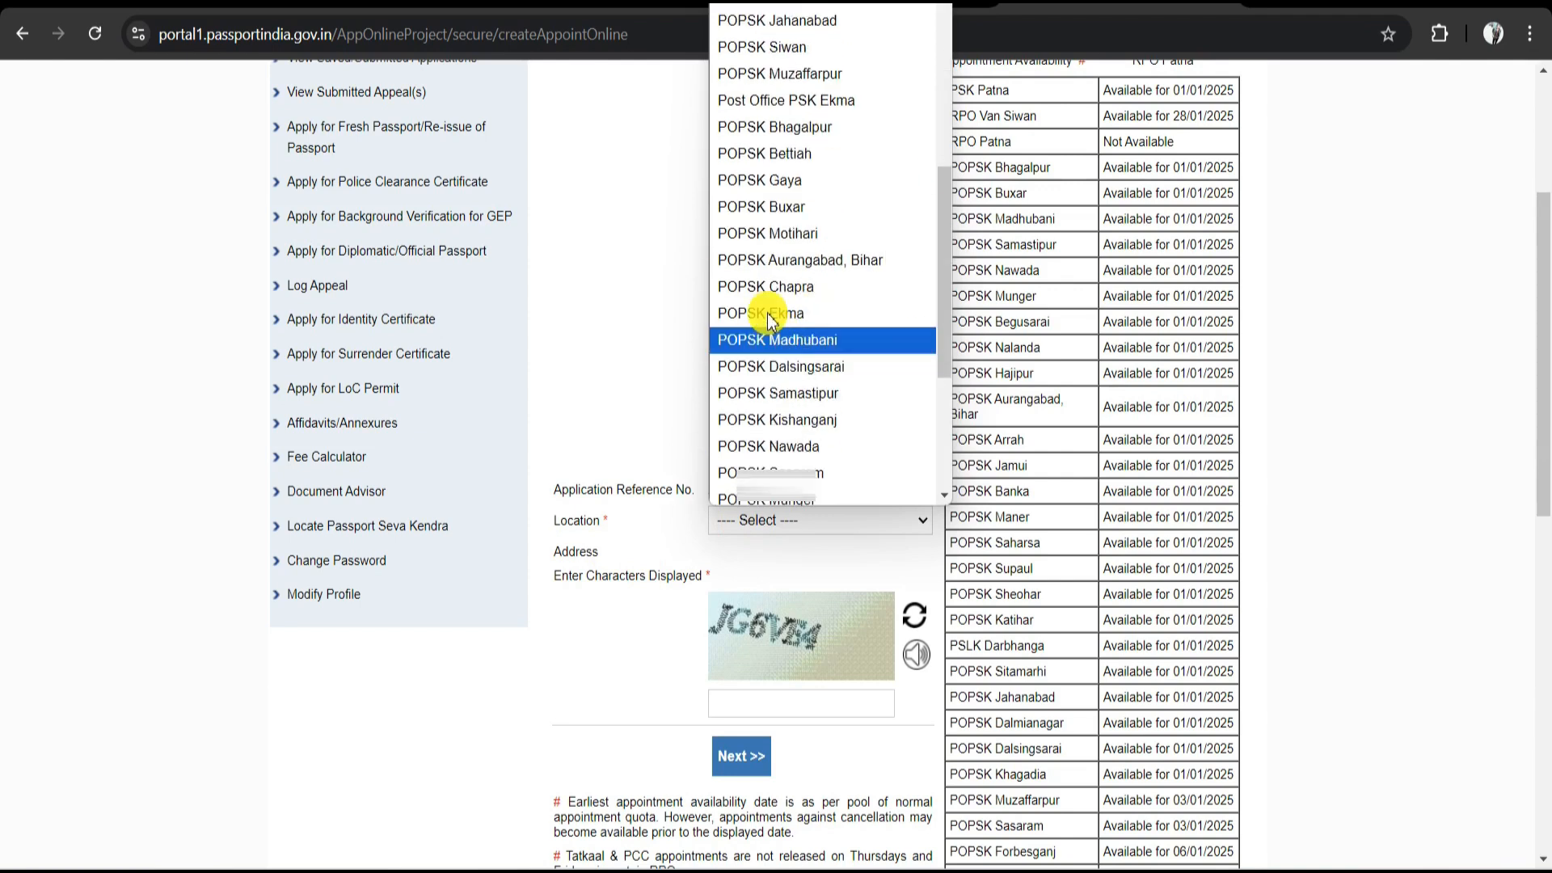
click(760, 180)
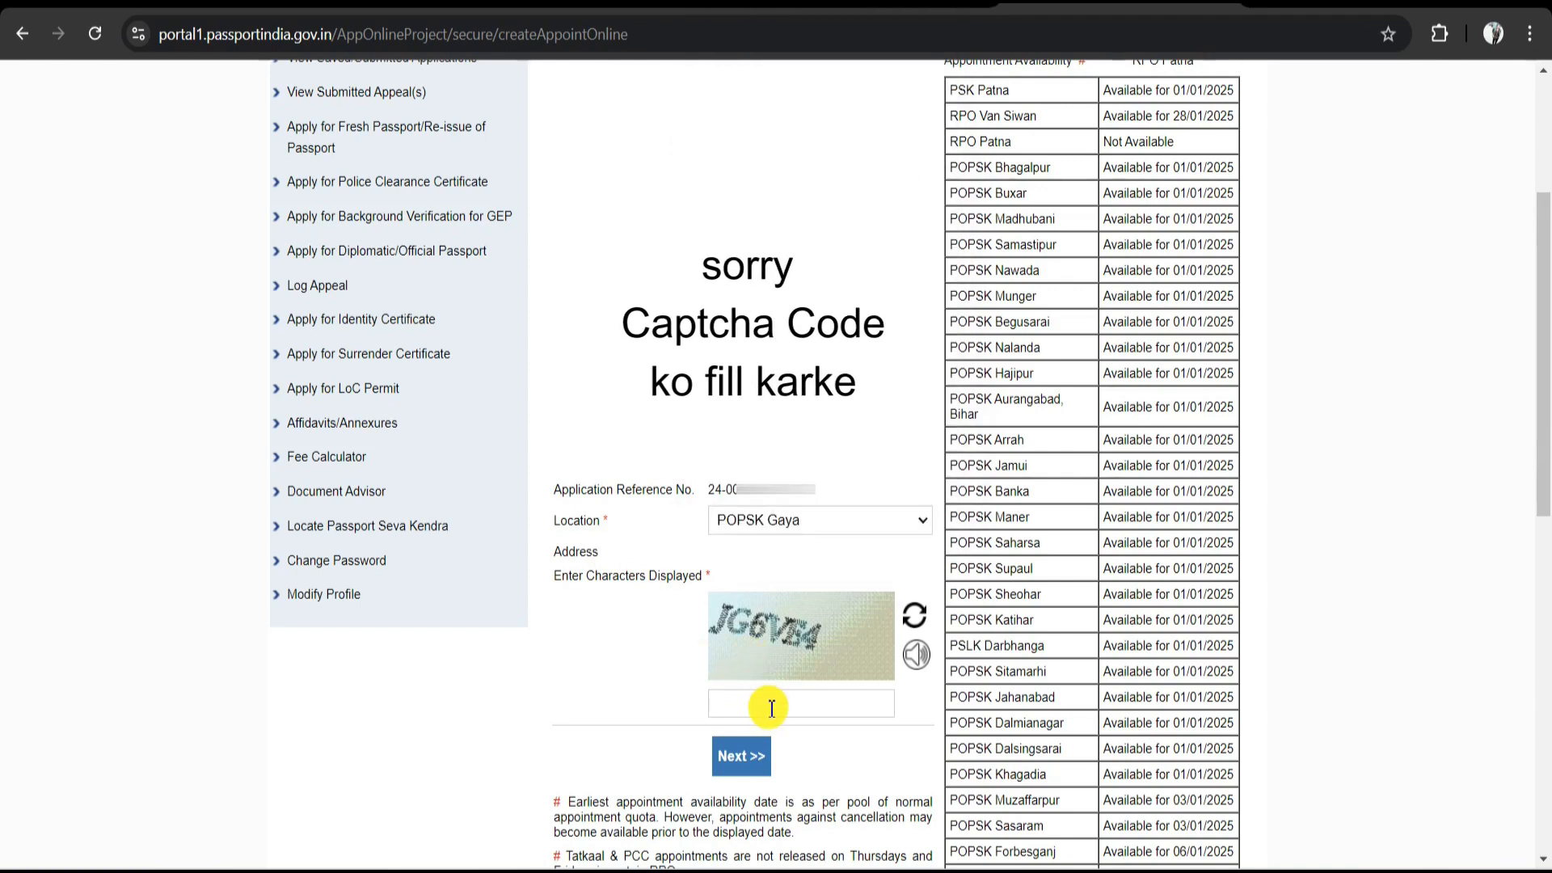
click(743, 760)
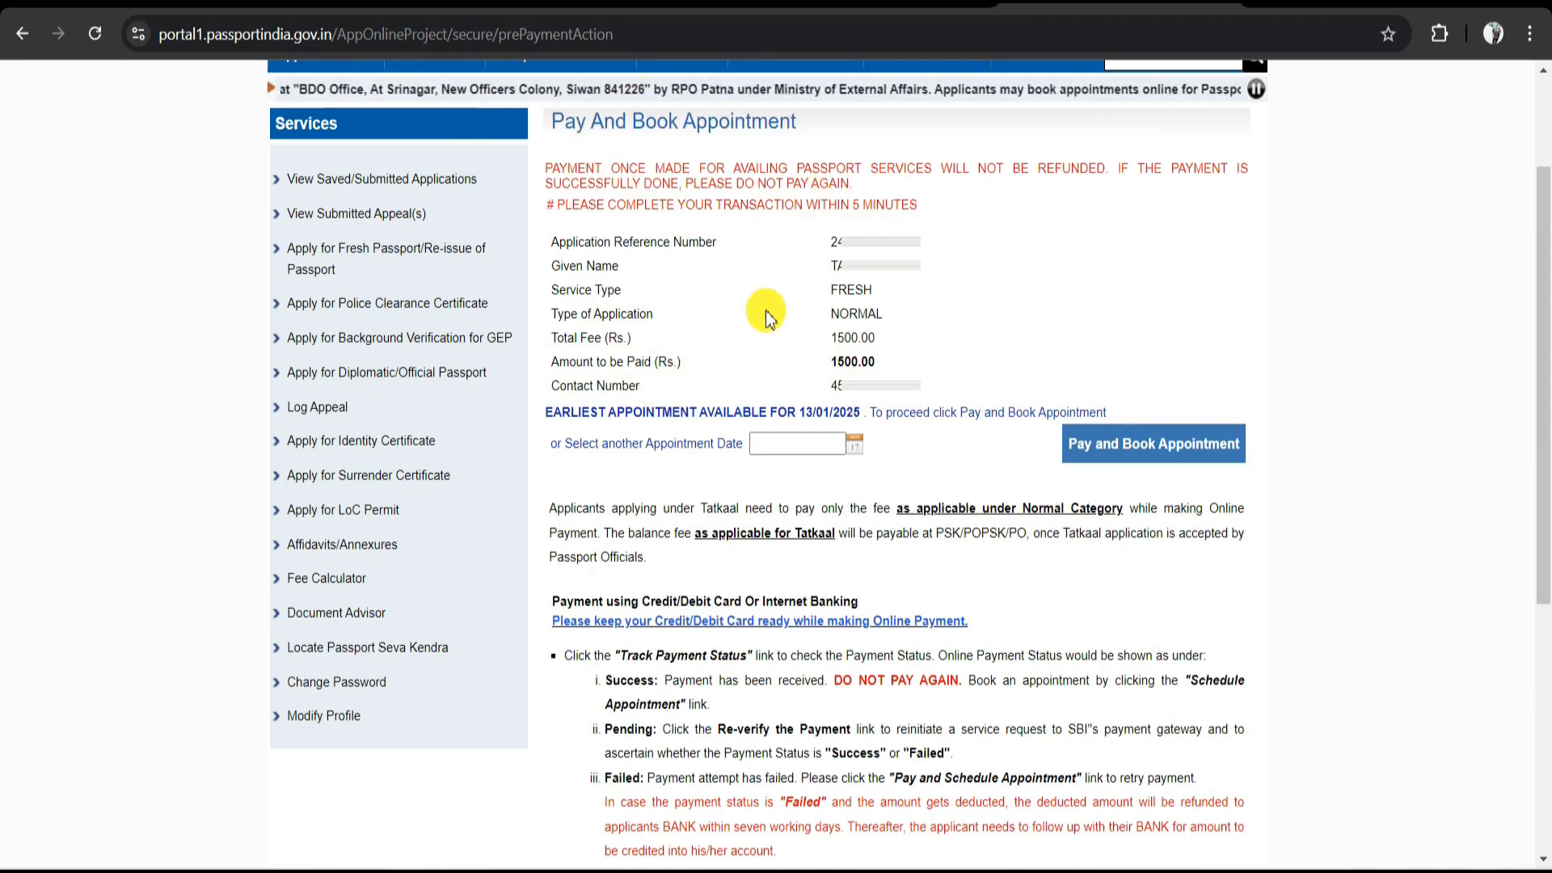
Set the appointment date to 15/01/2025, proceed to pay and book the appointment, and acknowledge the payment caution
drag(828, 362, 894, 366)
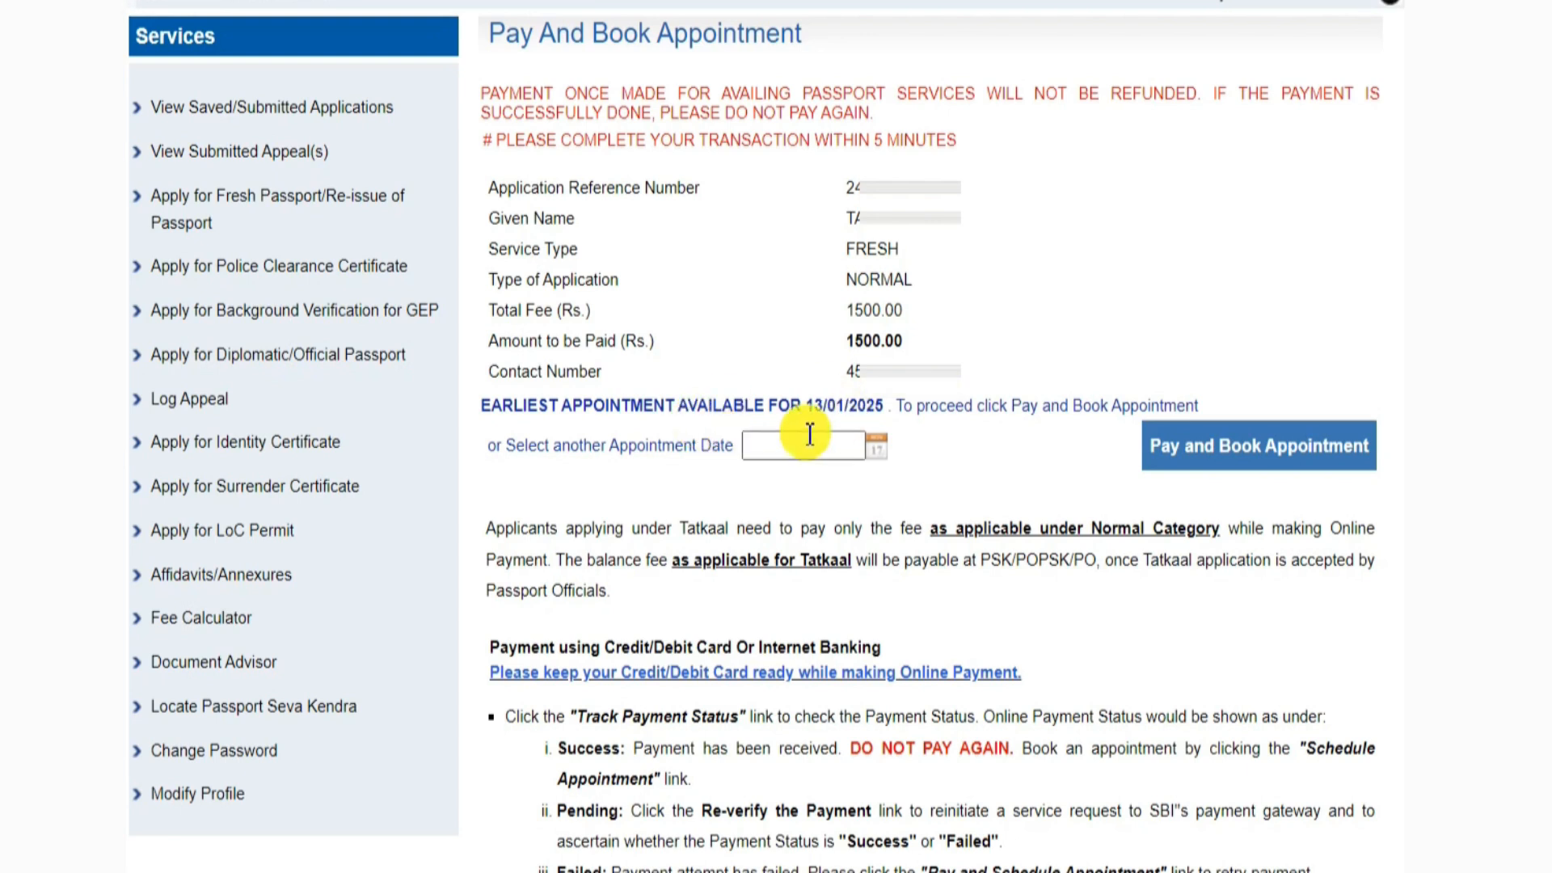
click(876, 447)
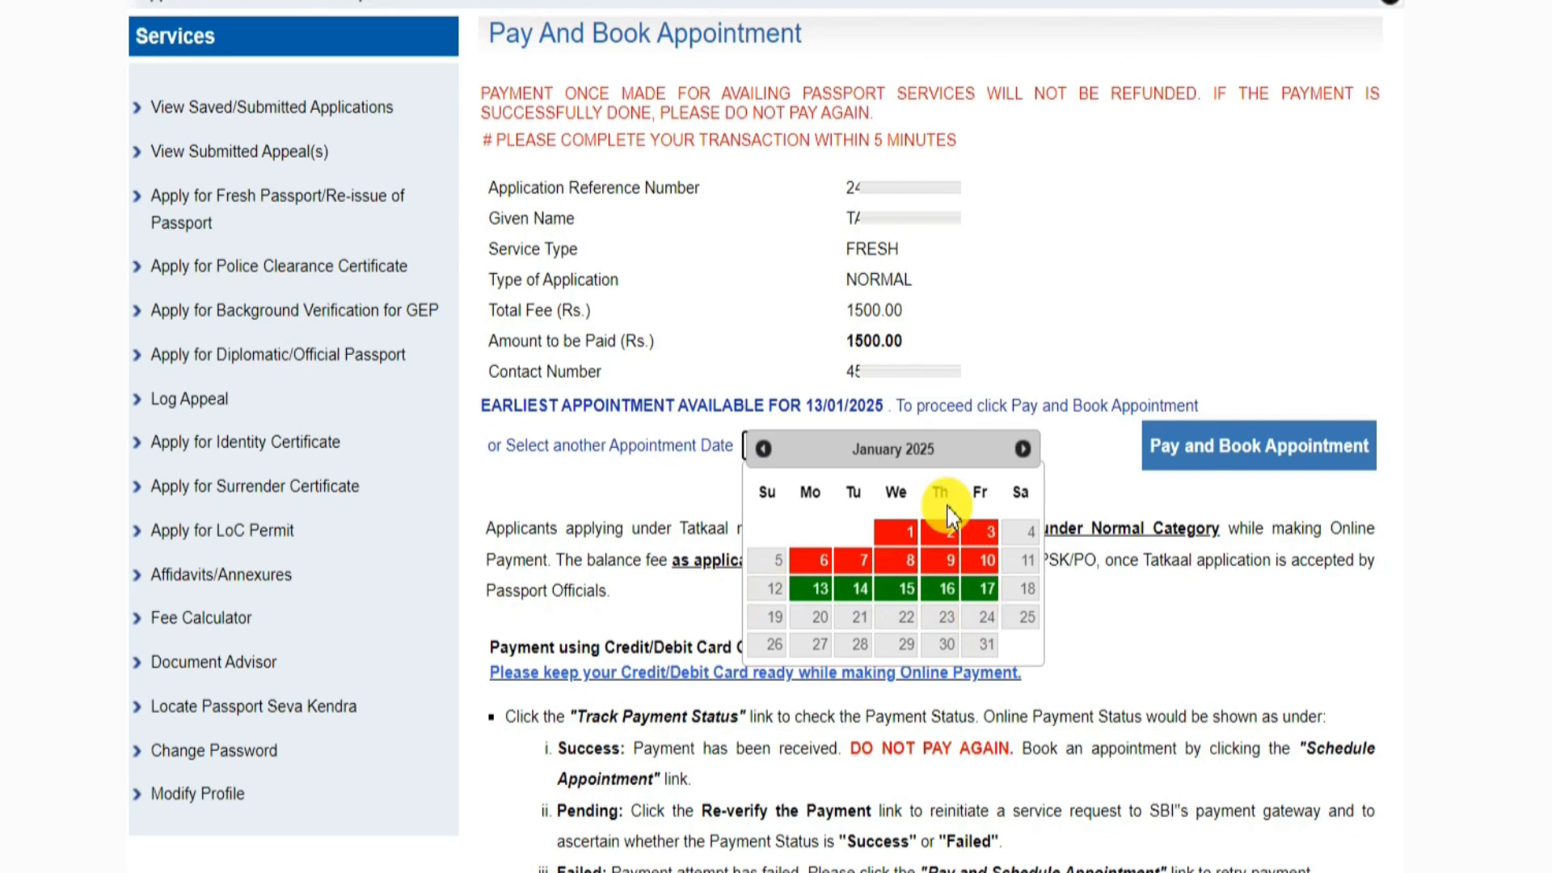
click(904, 594)
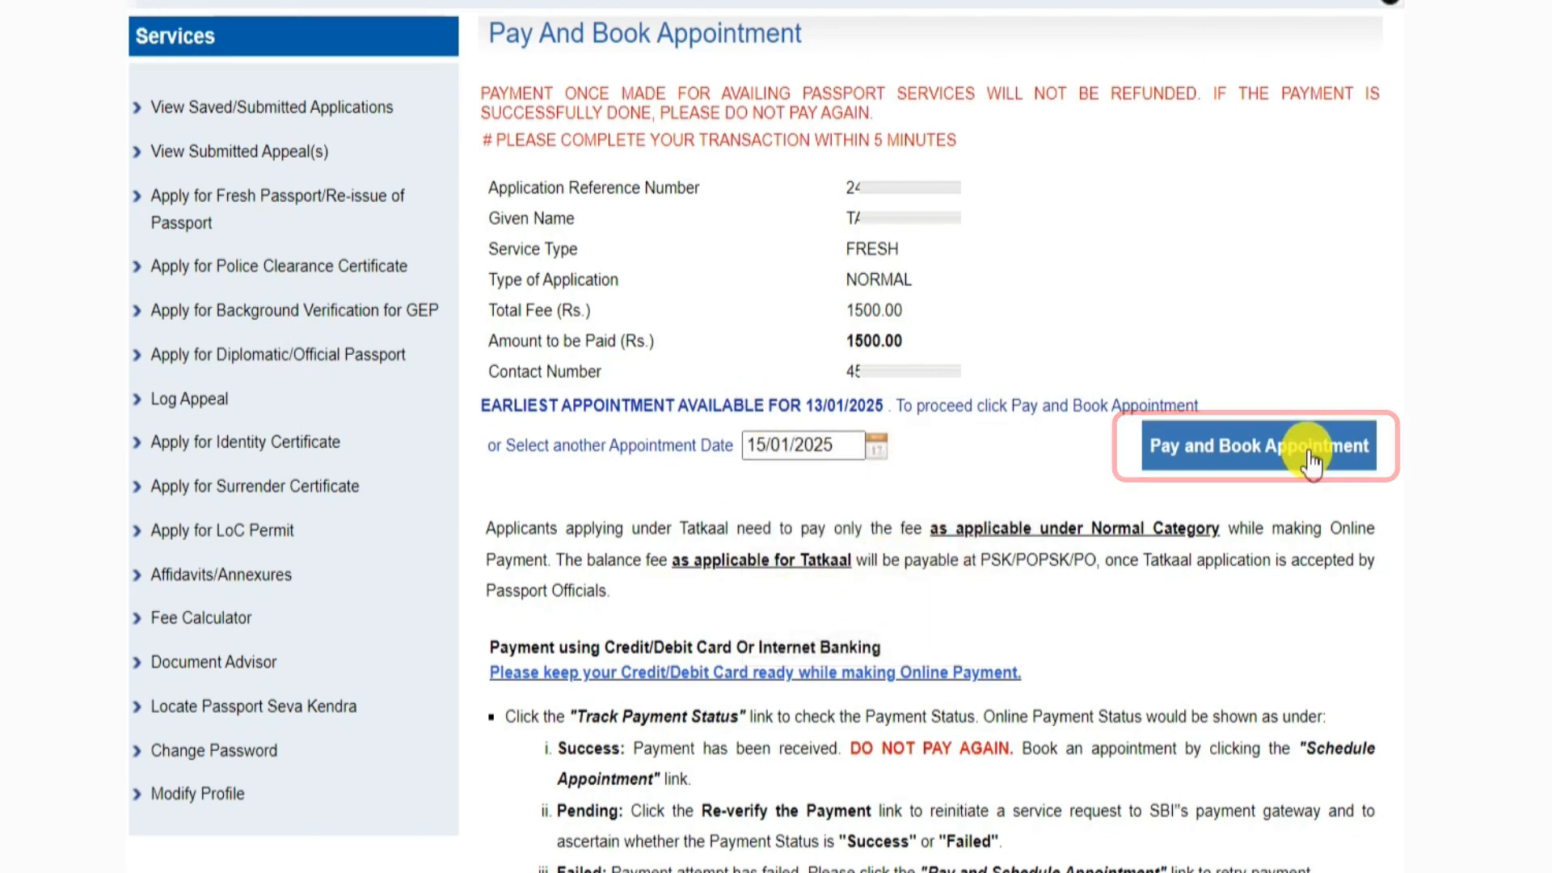
click(1239, 449)
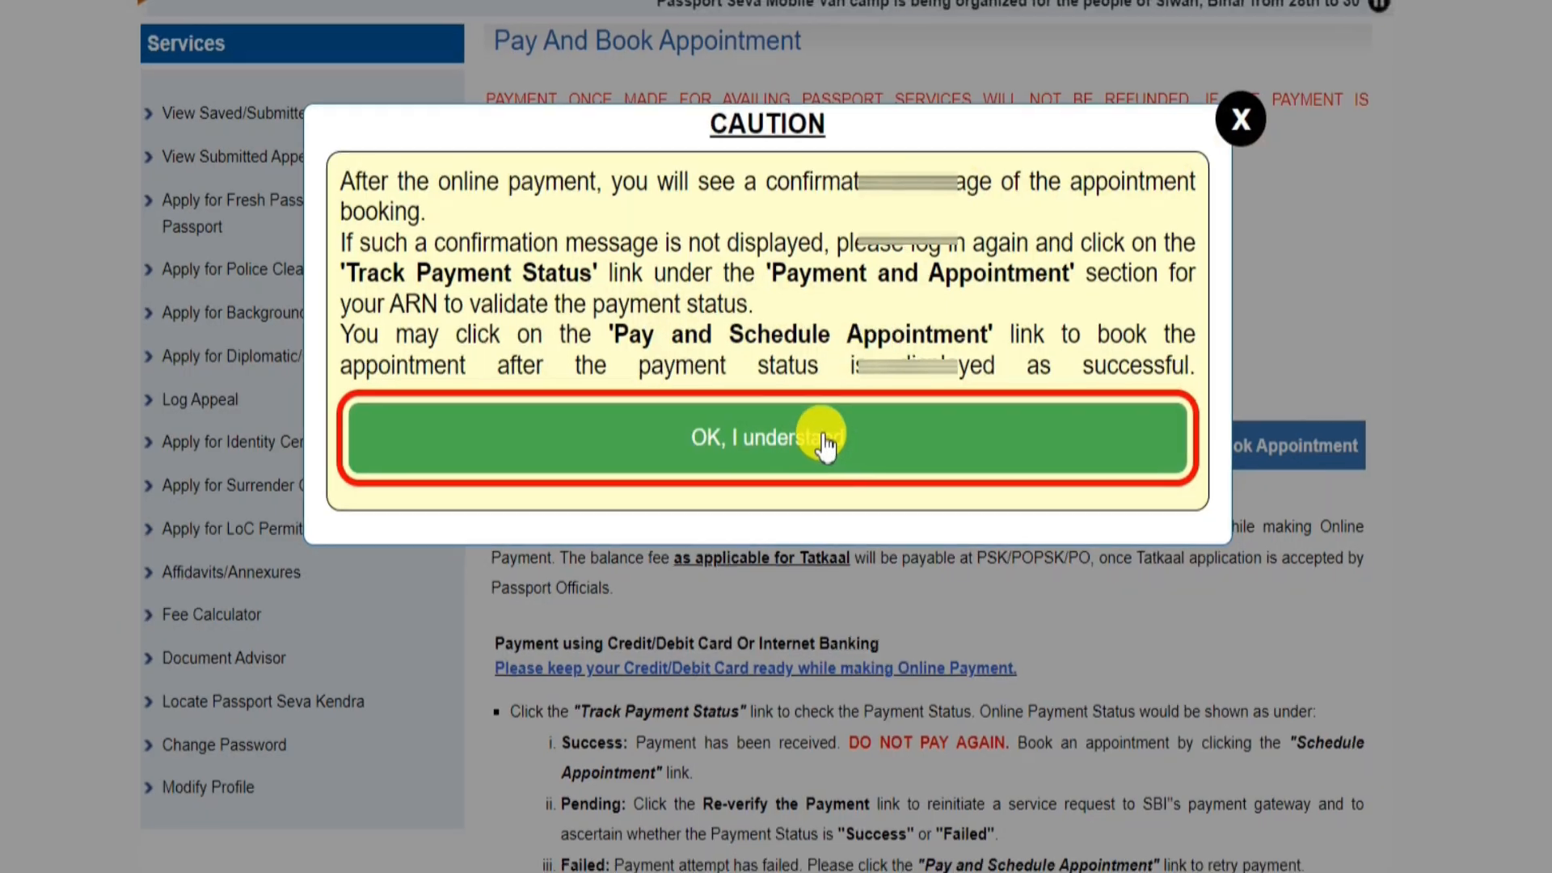
click(826, 440)
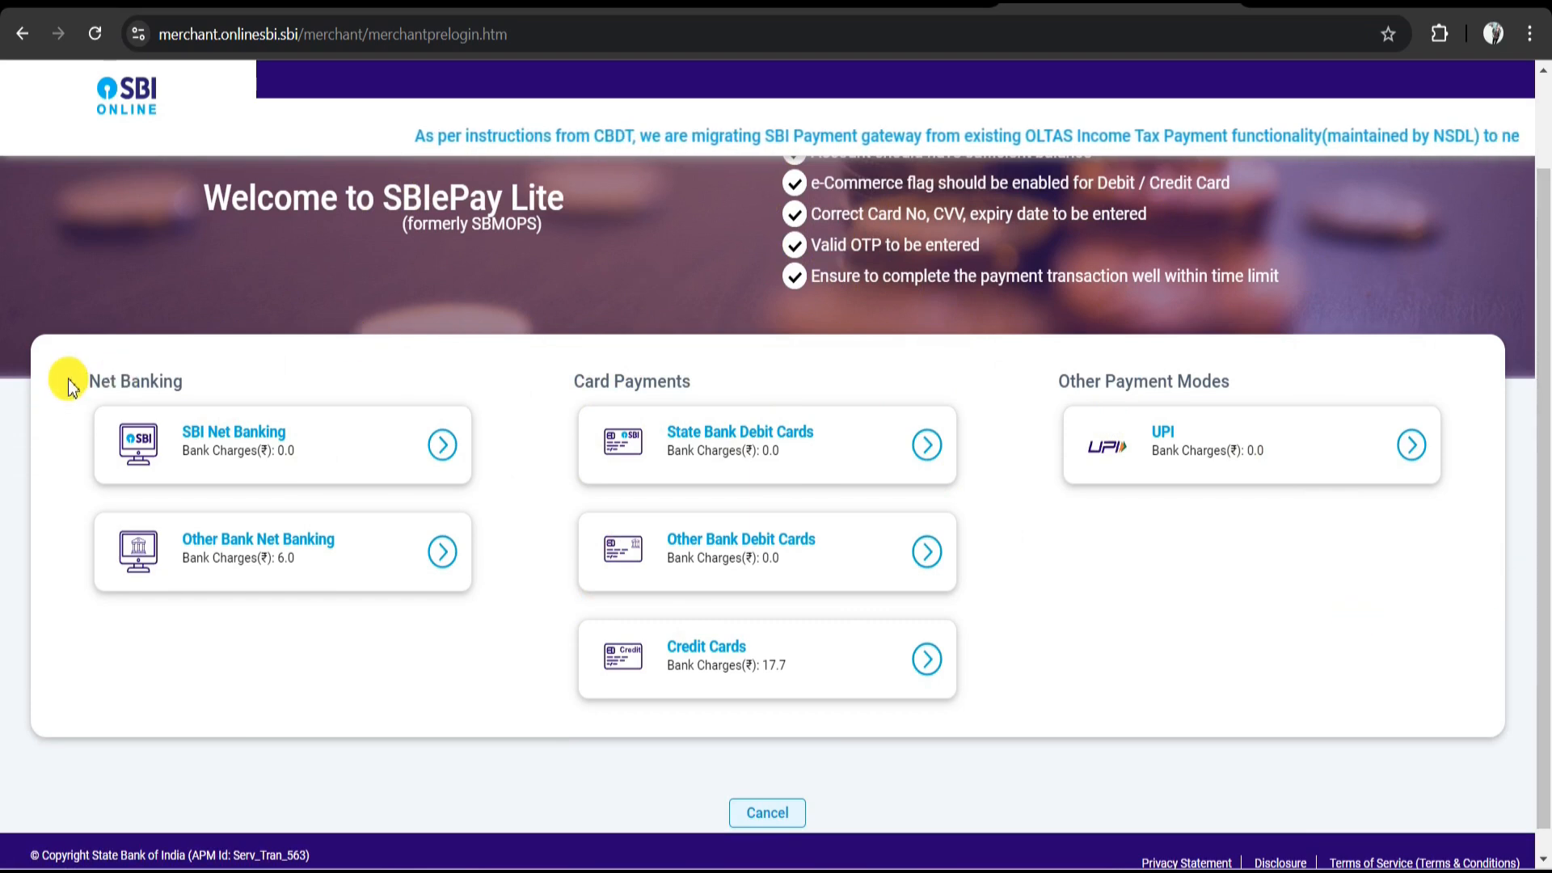
Review the payment modes, choose SBI Net Banking, and confirm the passport fee payment from the savings account
drag(575, 381, 755, 388)
drag(1285, 384, 1036, 377)
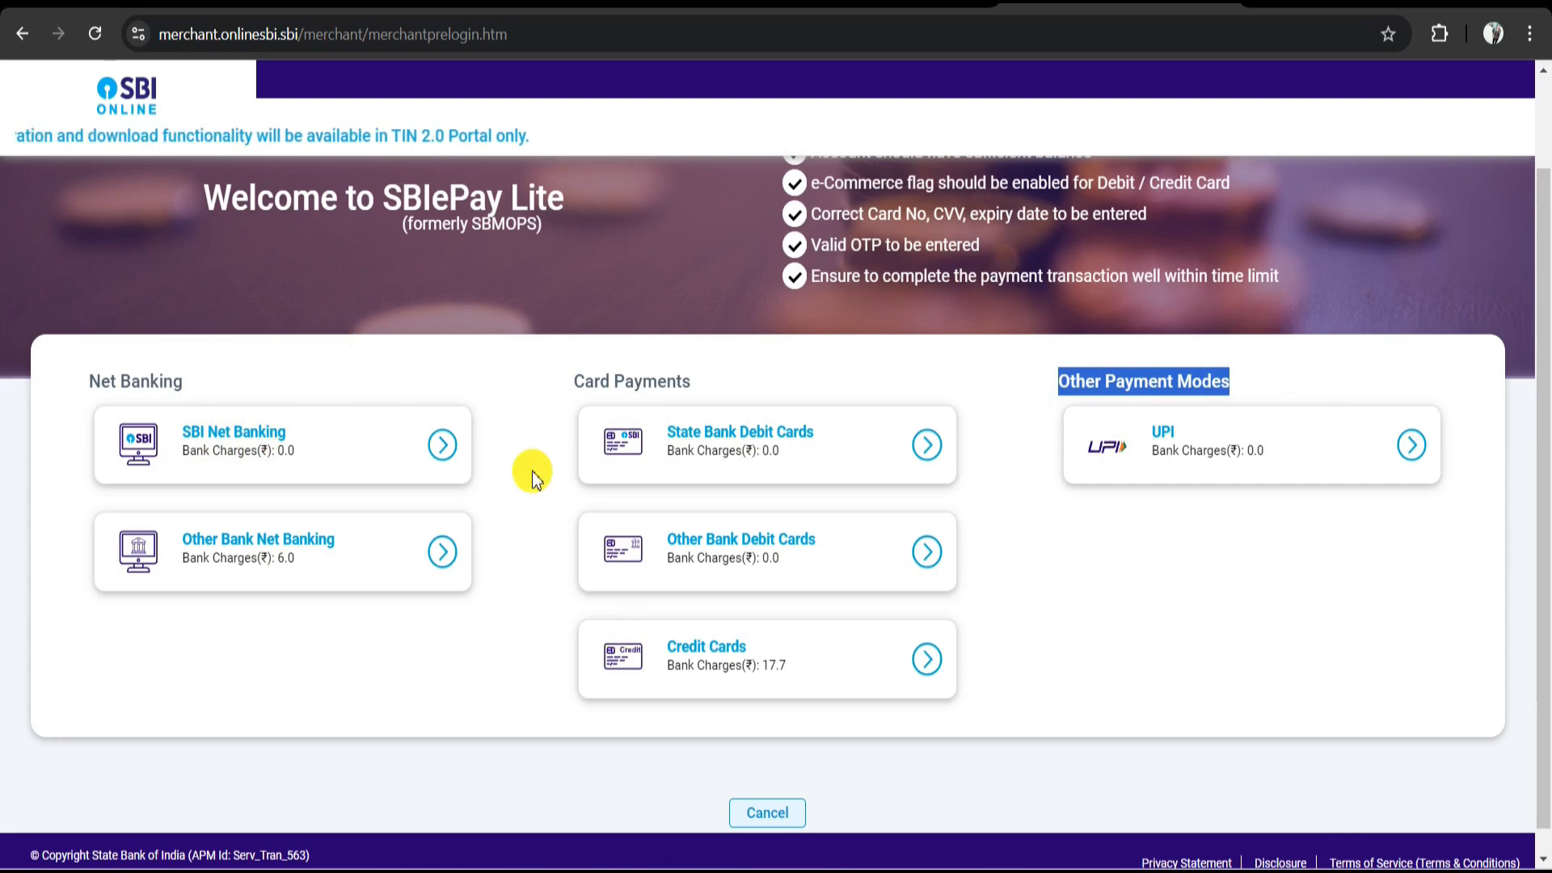
click(247, 432)
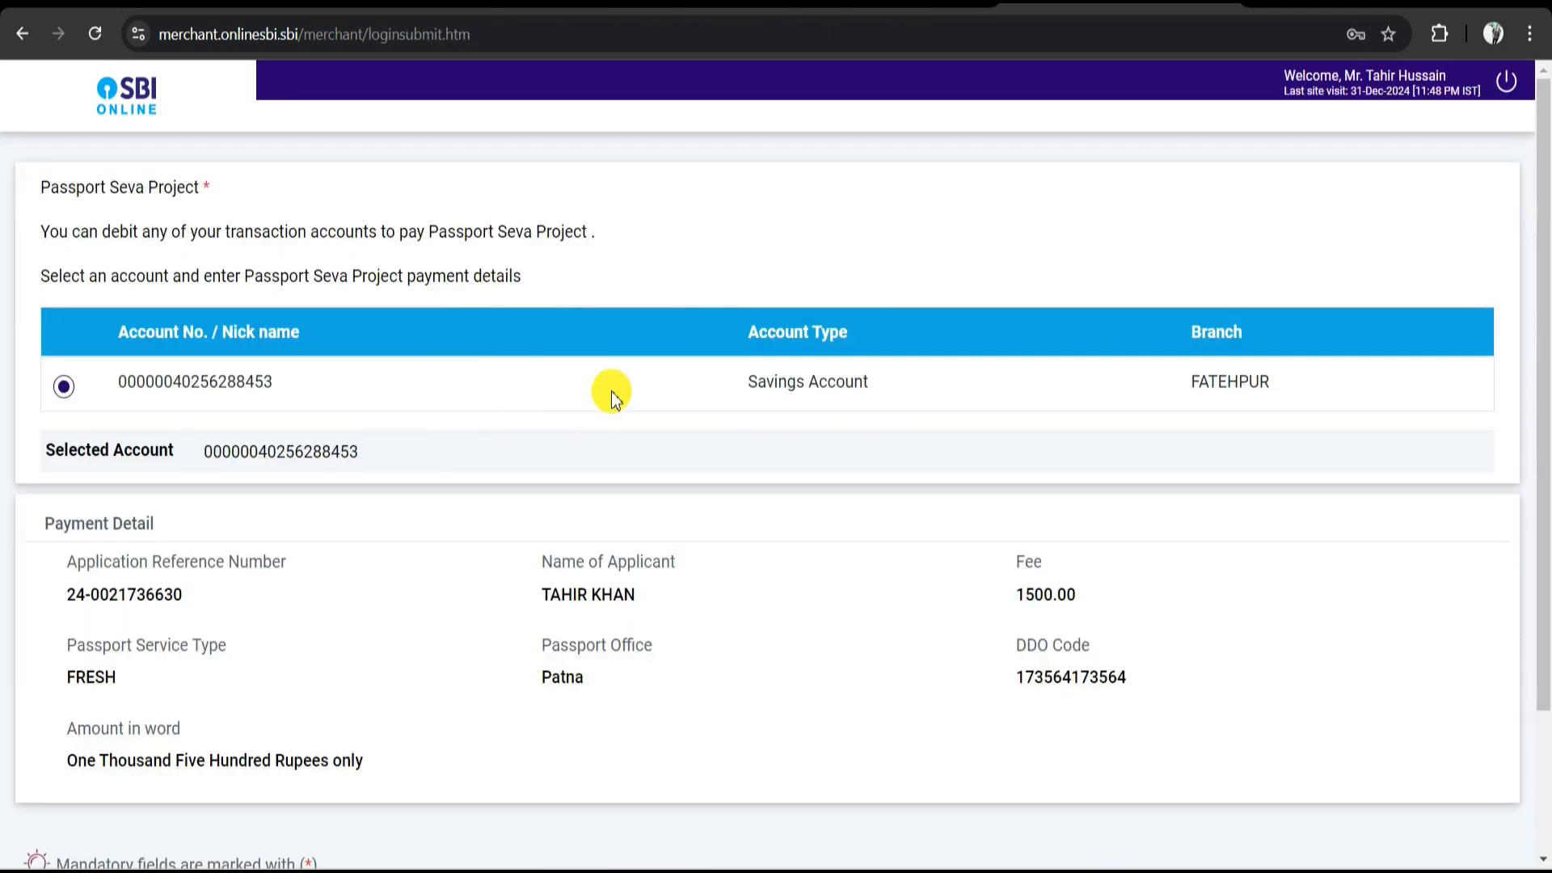
scroll(793, 479, down, 3)
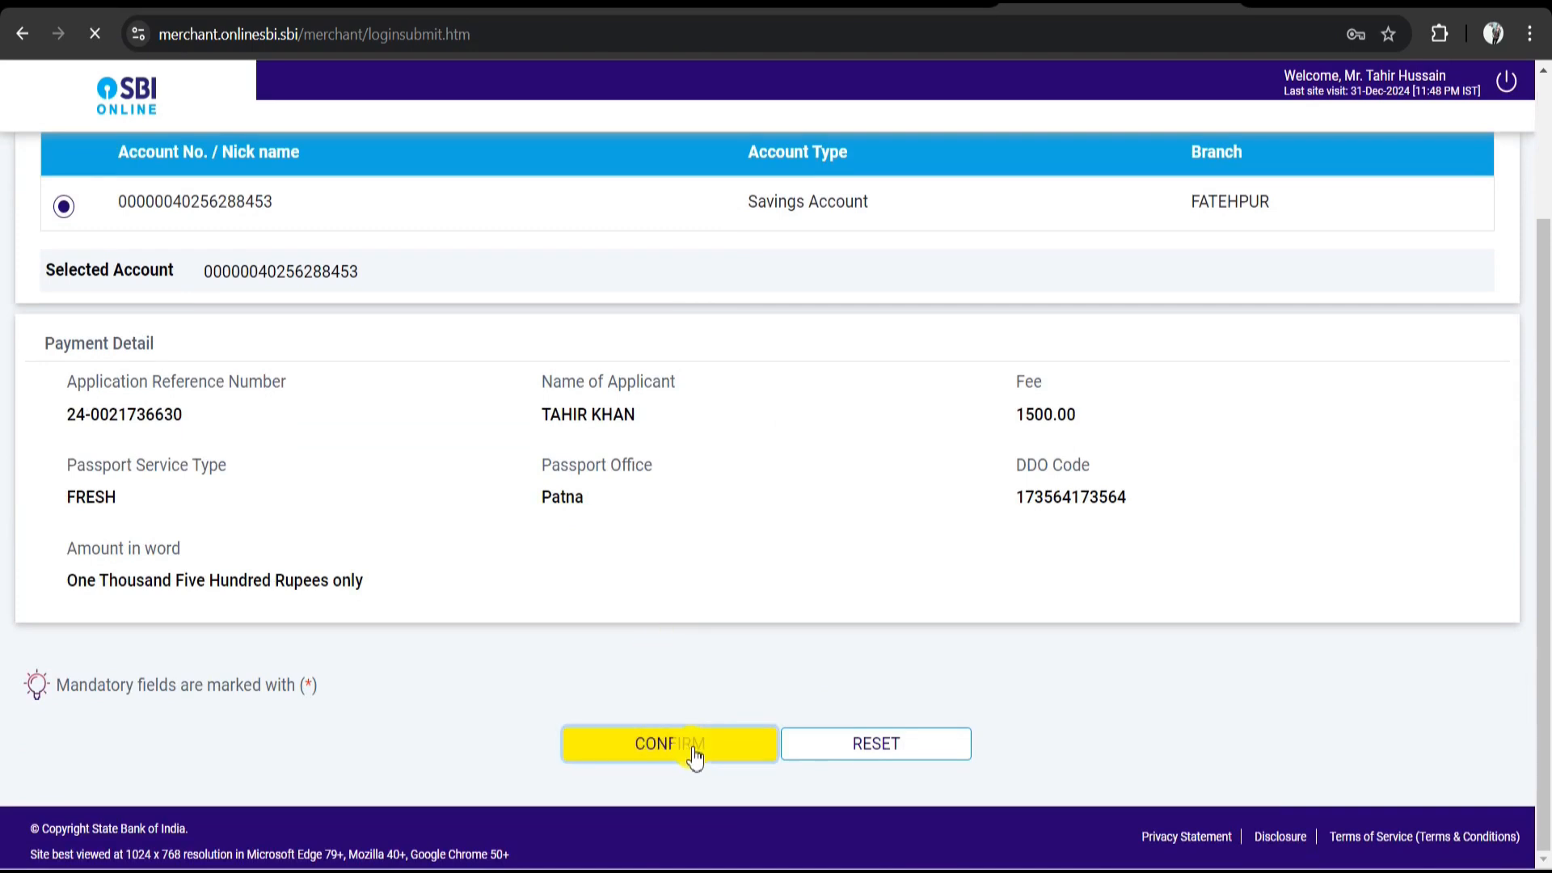
scroll(954, 568, down, 3)
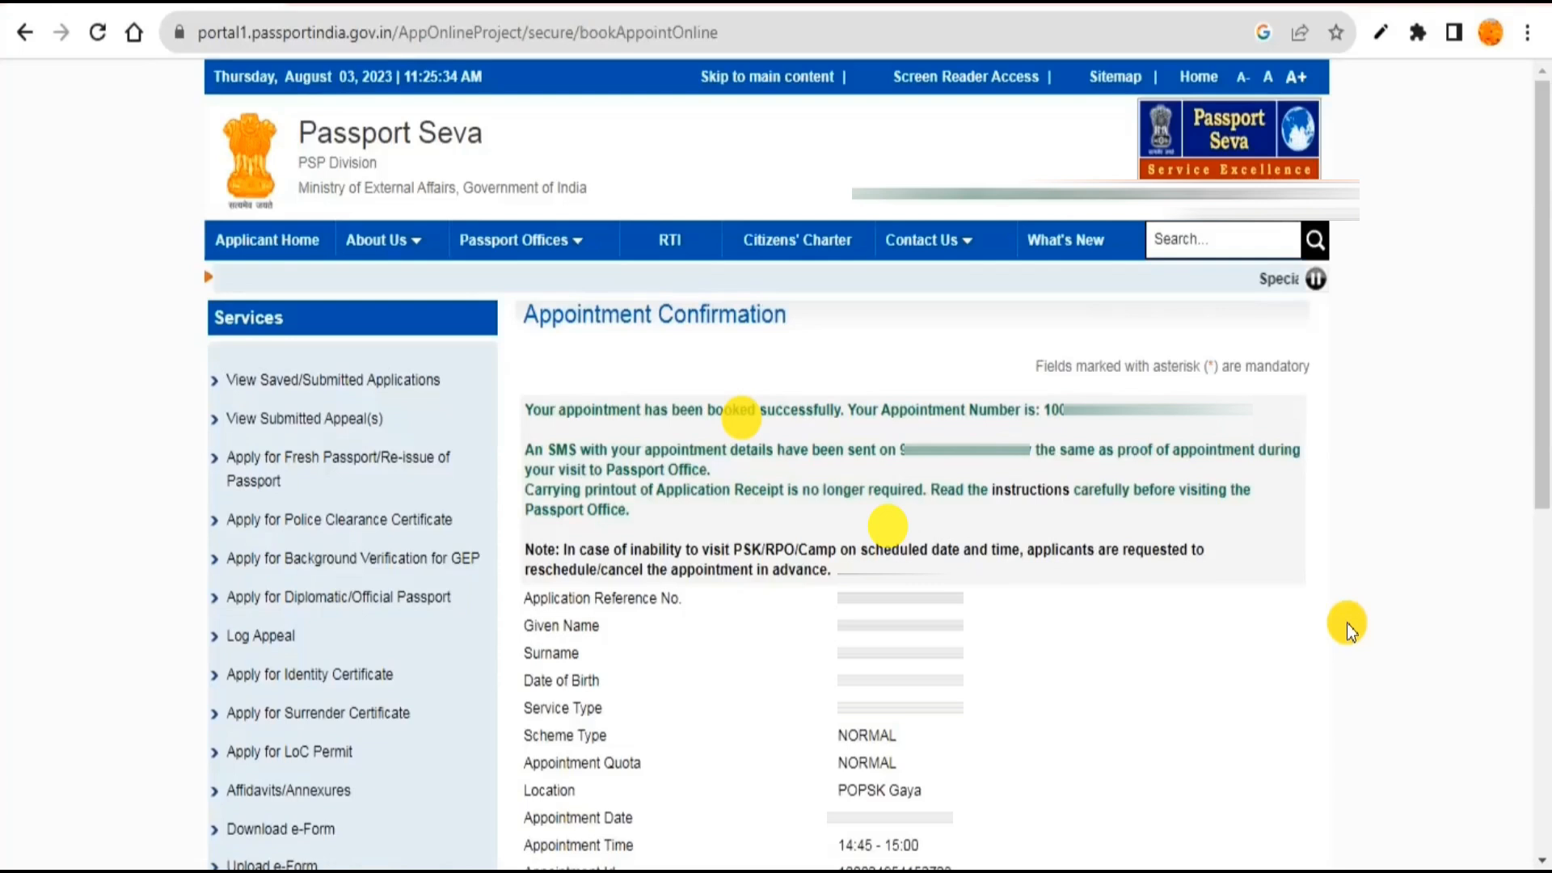
Review the appointment confirmation details and open the application receipt for printing
scroll(686, 280, down, 5)
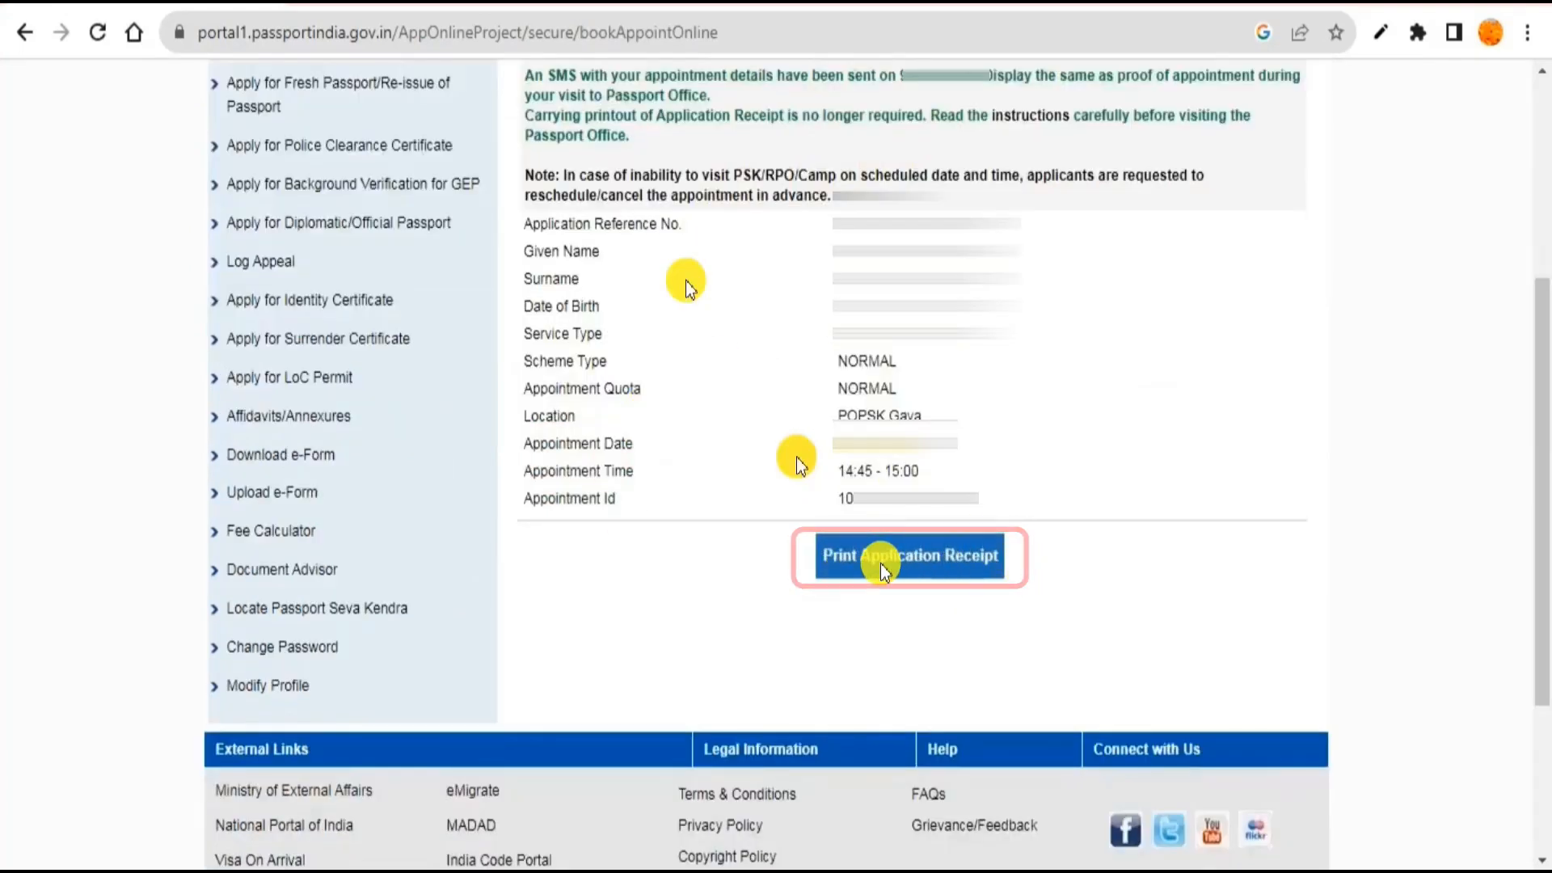
click(939, 556)
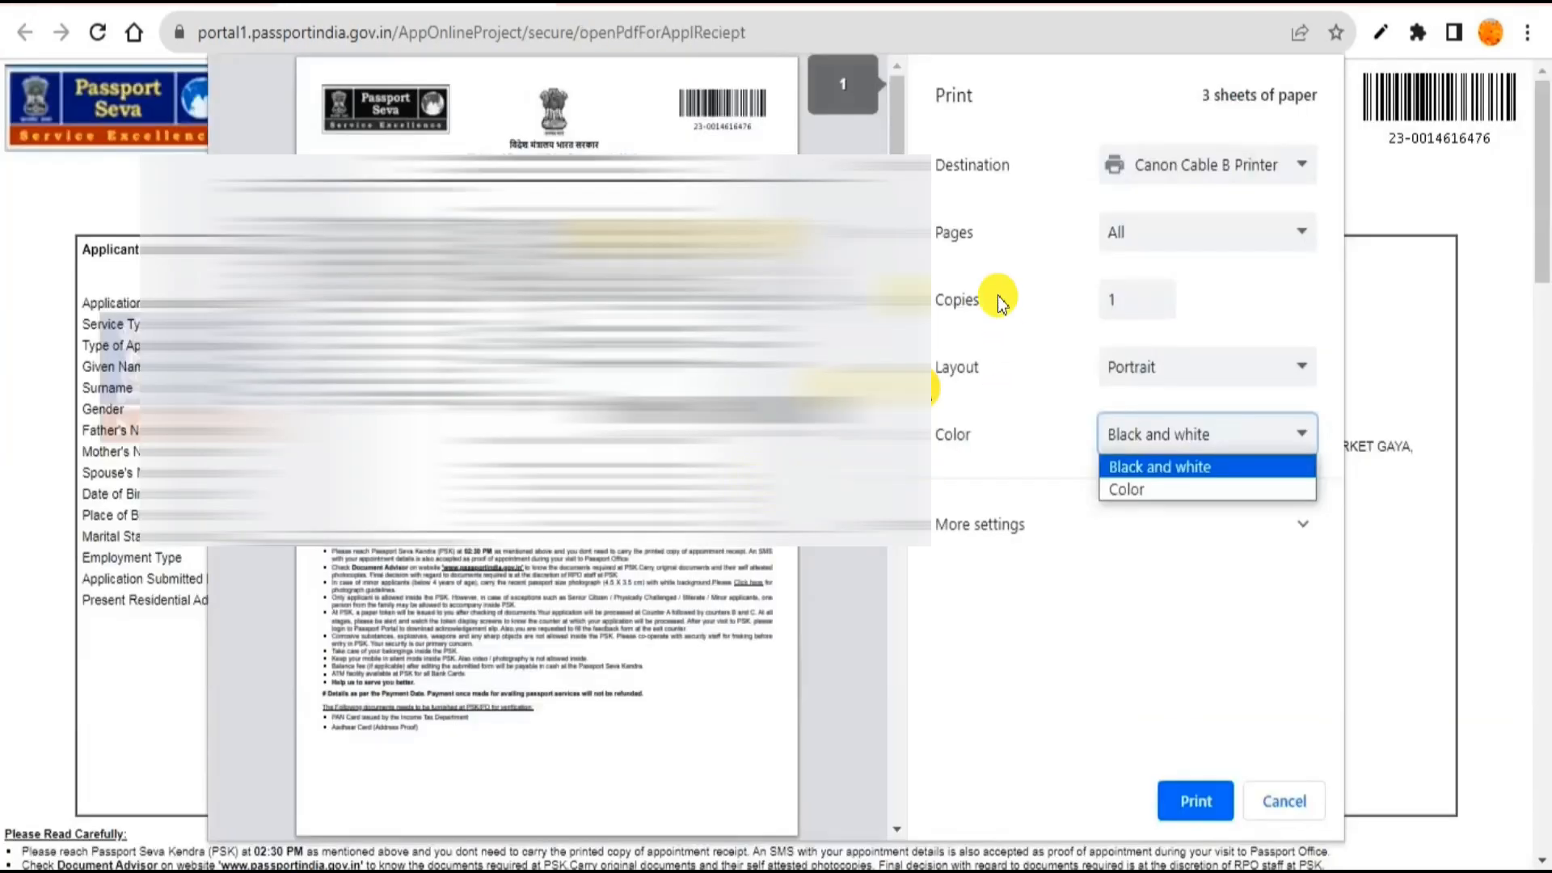